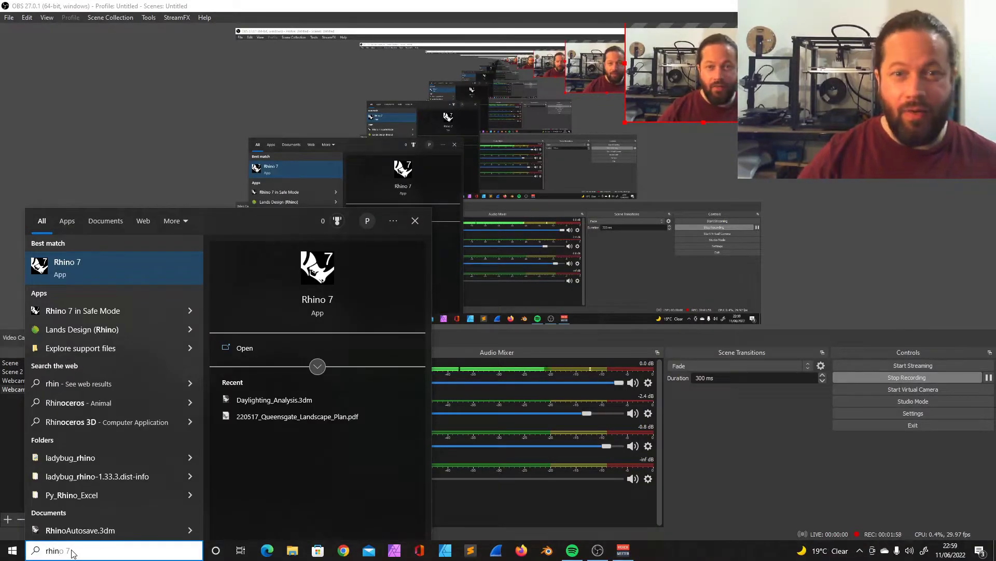
- Launch Rhino 7 as administrator and start Grasshopper
{"action": "right_click", "coordinate": [71, 278]}
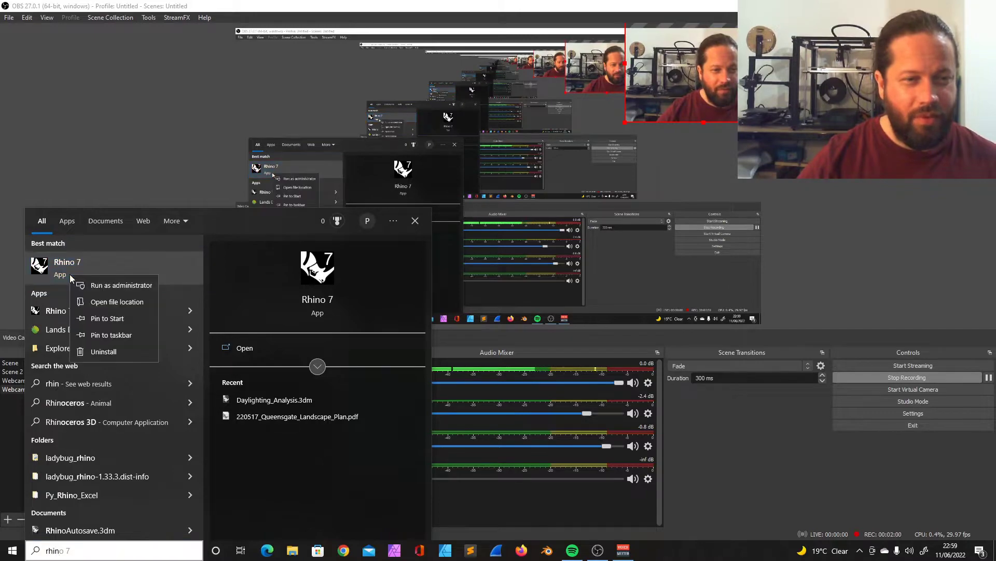
{"action": "left_click", "coordinate": [122, 286]}
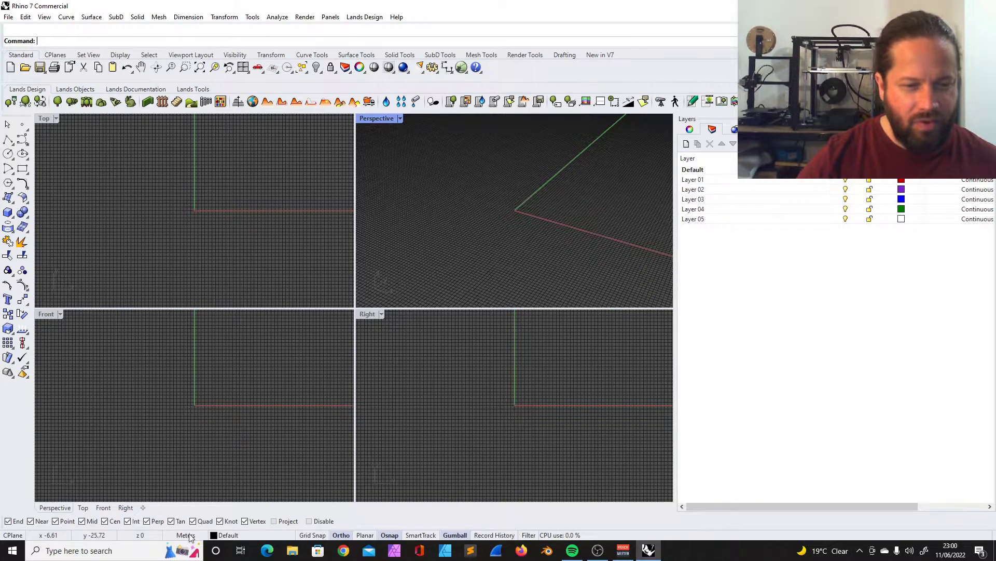
{"action": "left_click", "coordinate": [461, 68]}
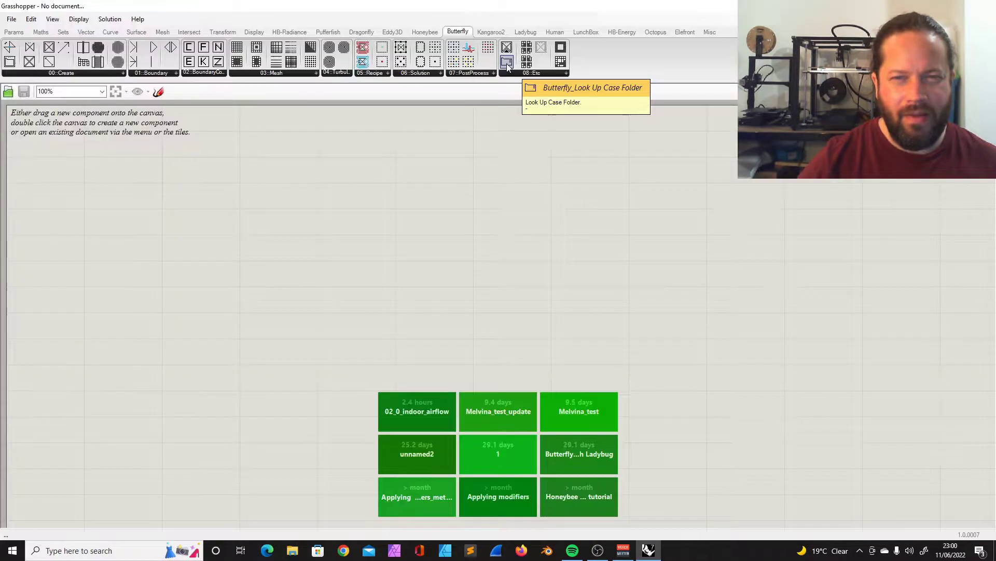
{"action": "left_click", "coordinate": [532, 73]}
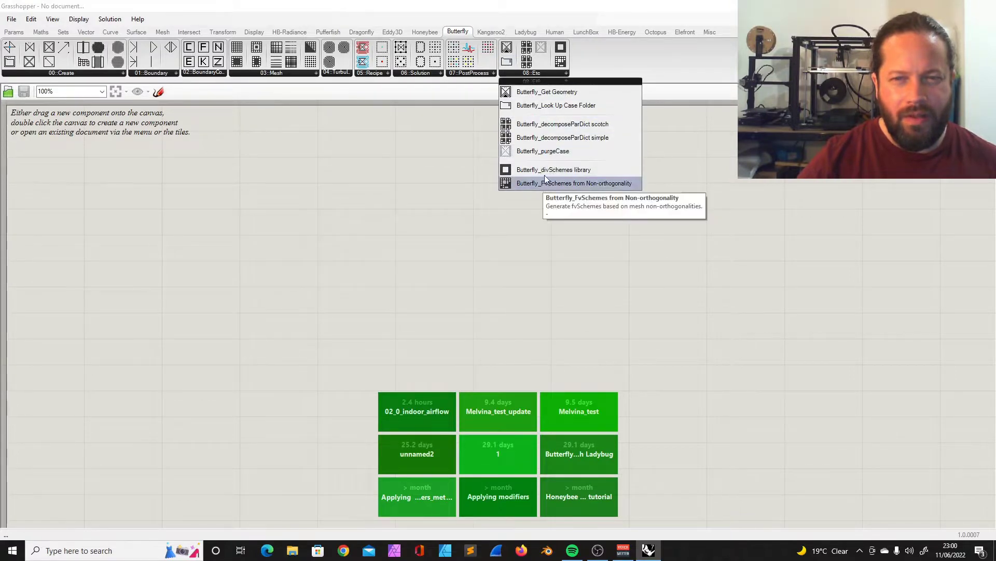
{"action": "left_click", "coordinate": [392, 32]}
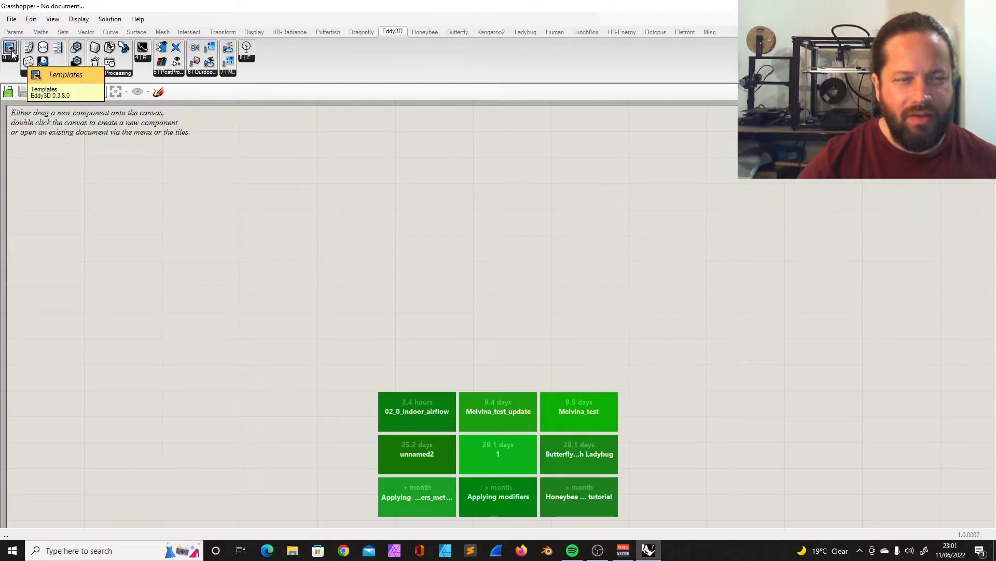
{"action": "left_click", "coordinate": [451, 31]}
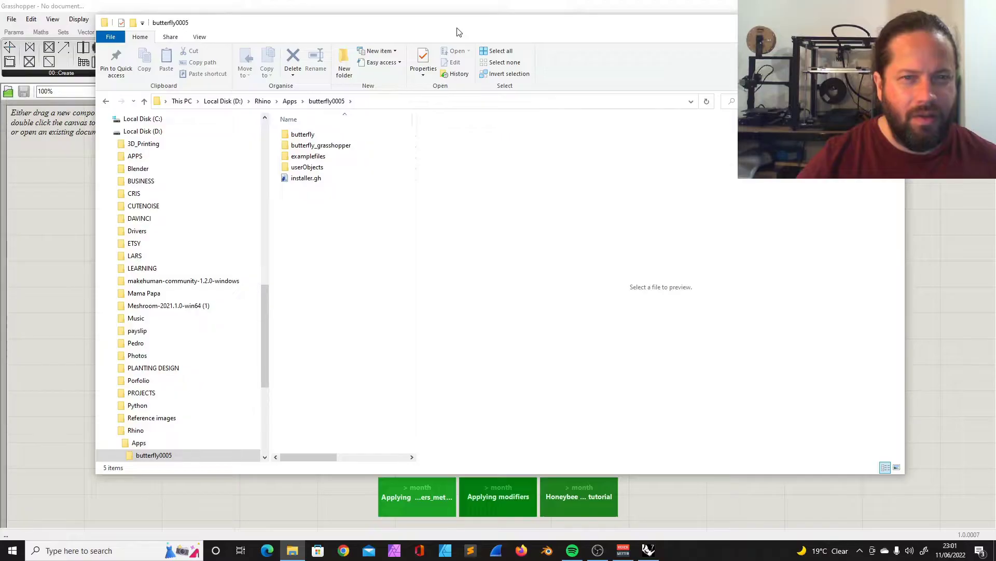
- Open the examplefiles folder inside the butterfly0005 folder and look over its Grasshopper example files
{"action": "left_click_drag", "start_coordinate": [459, 32], "coordinate": [449, 28]}
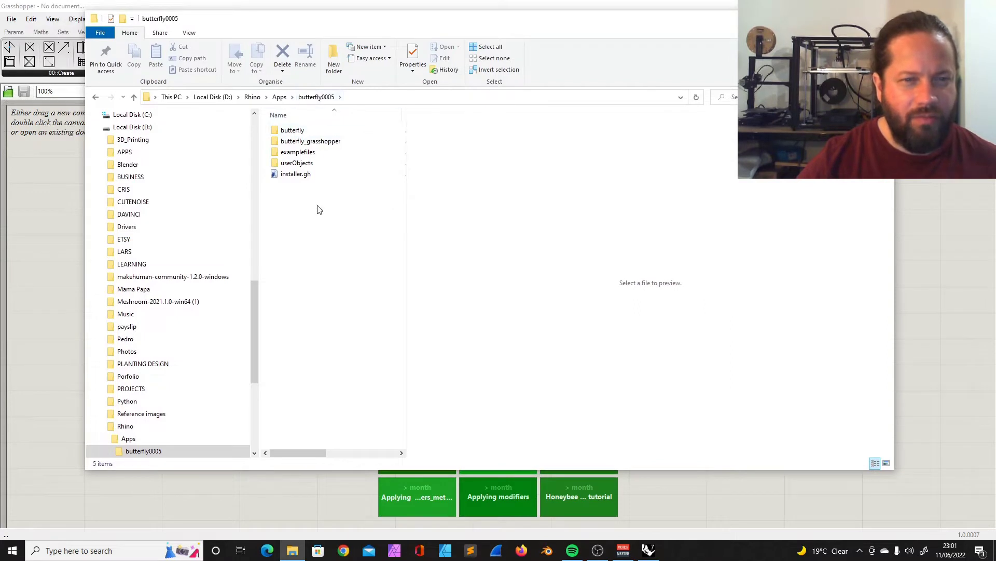
{"action": "double_click", "coordinate": [294, 154]}
{"action": "left_click", "coordinate": [302, 131]}
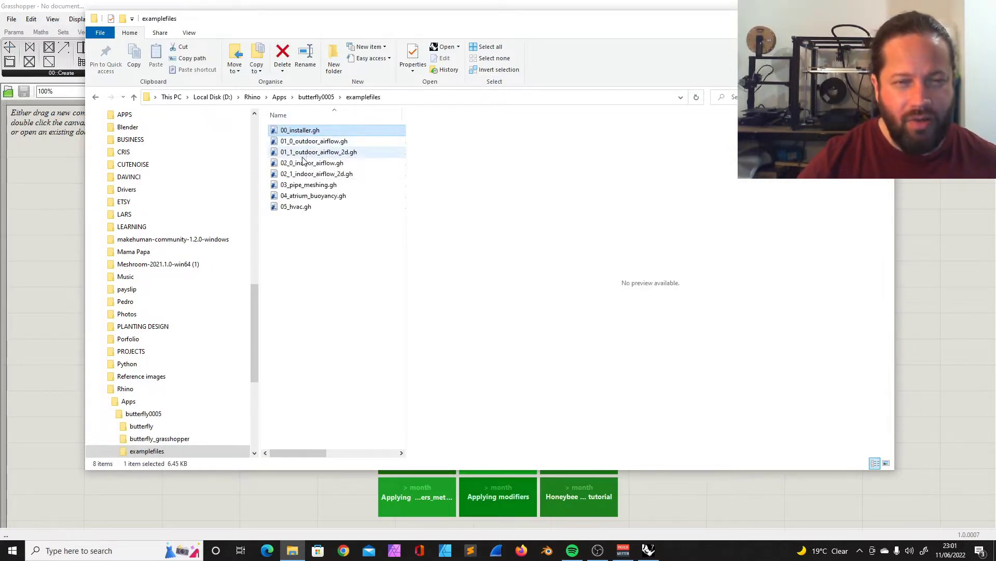
{"action": "left_click", "coordinate": [358, 153]}
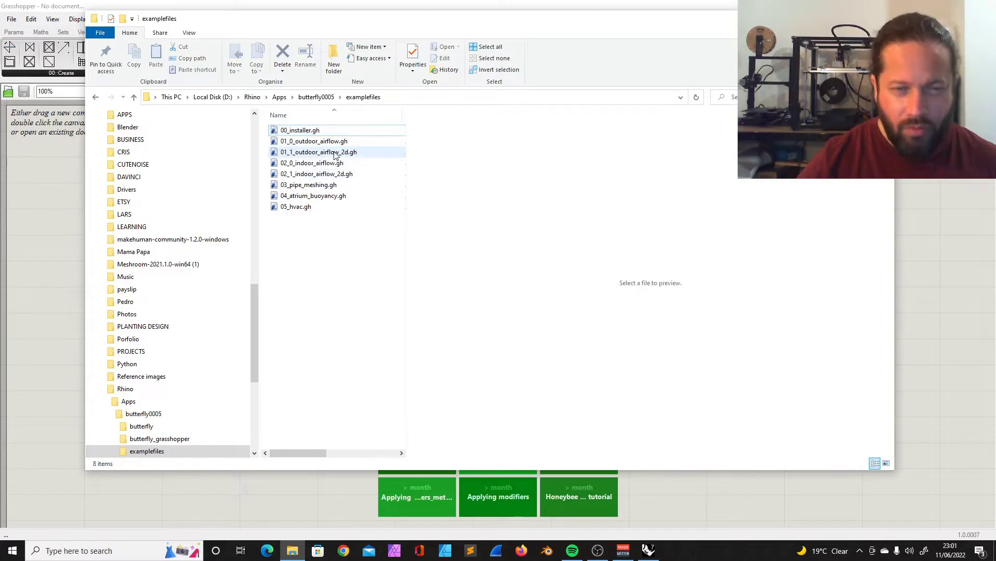
{"action": "left_click", "coordinate": [294, 153]}
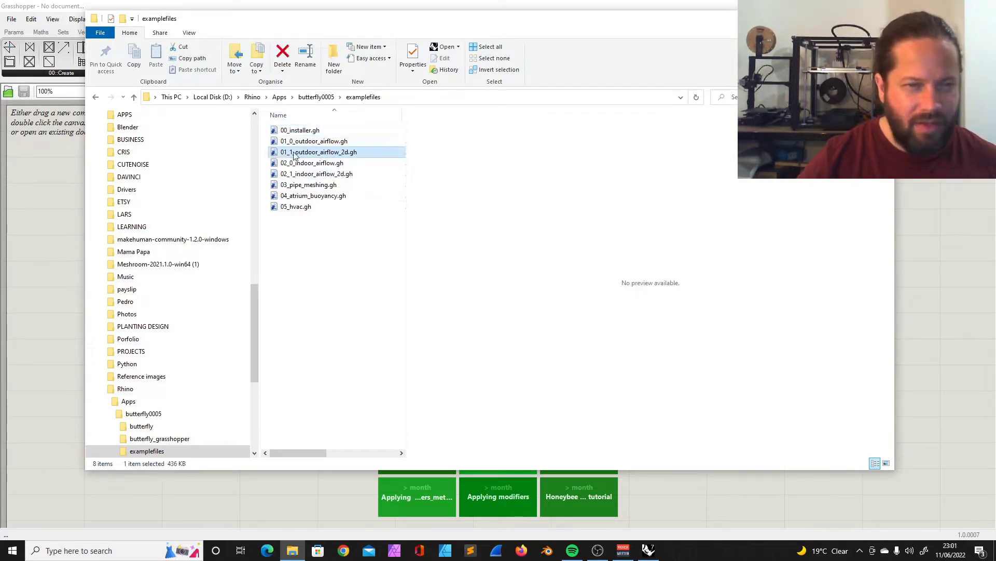
{"action": "left_click", "coordinate": [318, 244]}
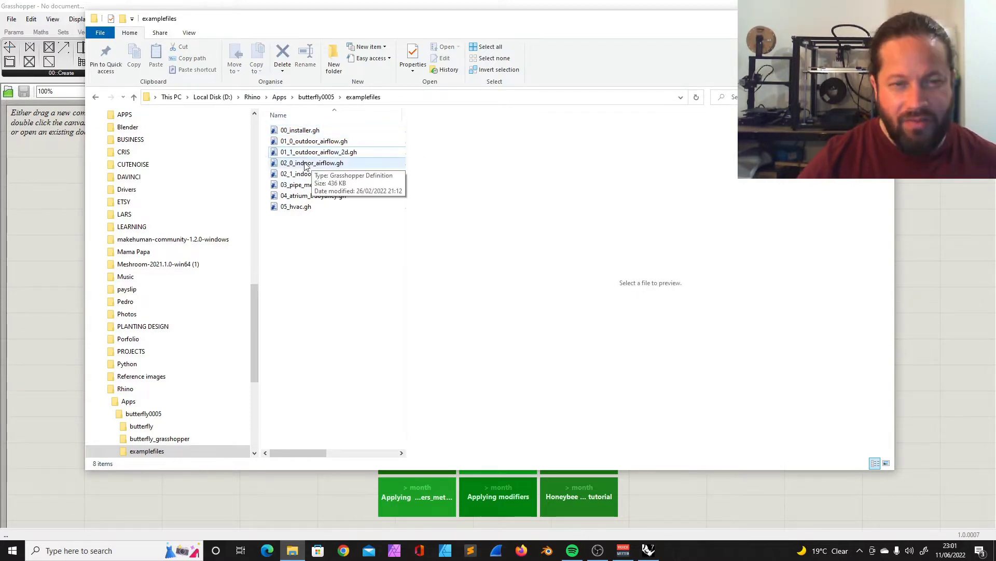
- Open the example definition 02_0_indoor_airflow.gh in Grasshopper
{"action": "left_click", "coordinate": [306, 164]}
{"action": "left_click_drag", "start_coordinate": [316, 21], "coordinate": [500, 28]}
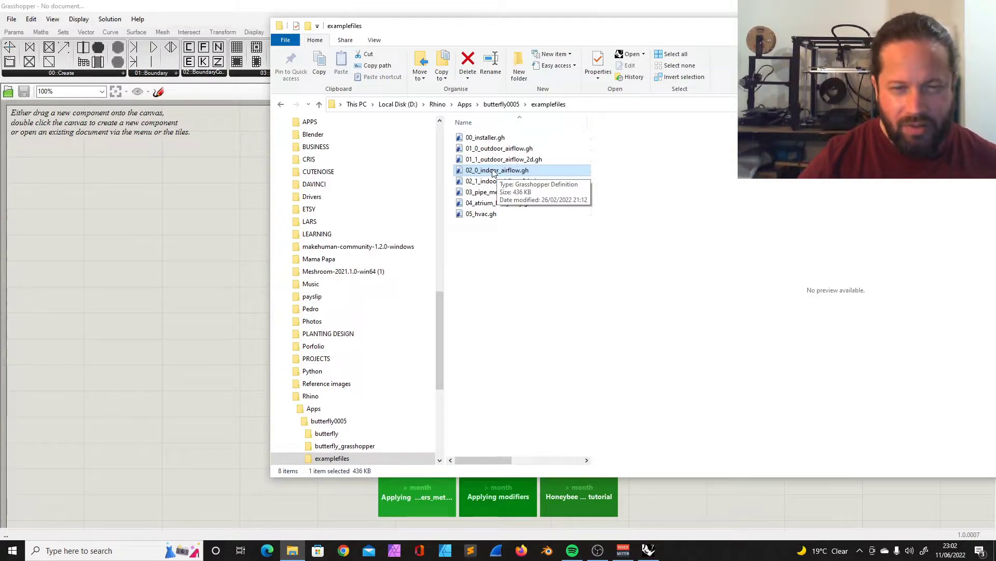
{"action": "mouse_move", "coordinate": [493, 173]}
{"action": "left_mouse_down"}
{"action": "mouse_move", "coordinate": [133, 204]}
{"action": "mouse_move", "coordinate": [540, 182]}
{"action": "mouse_move", "coordinate": [498, 174]}
{"action": "left_mouse_up"}
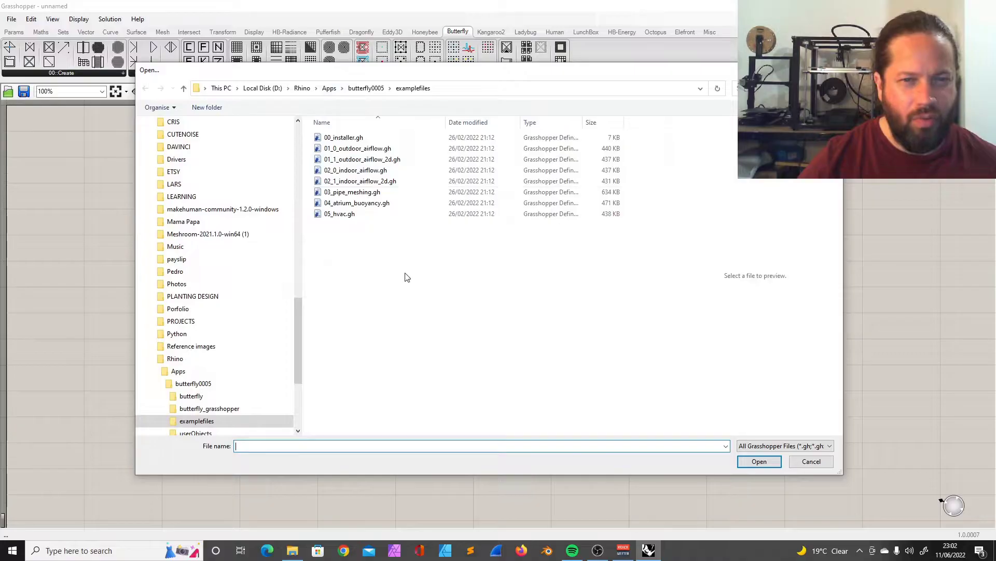
{"action": "double_click", "coordinate": [357, 170]}
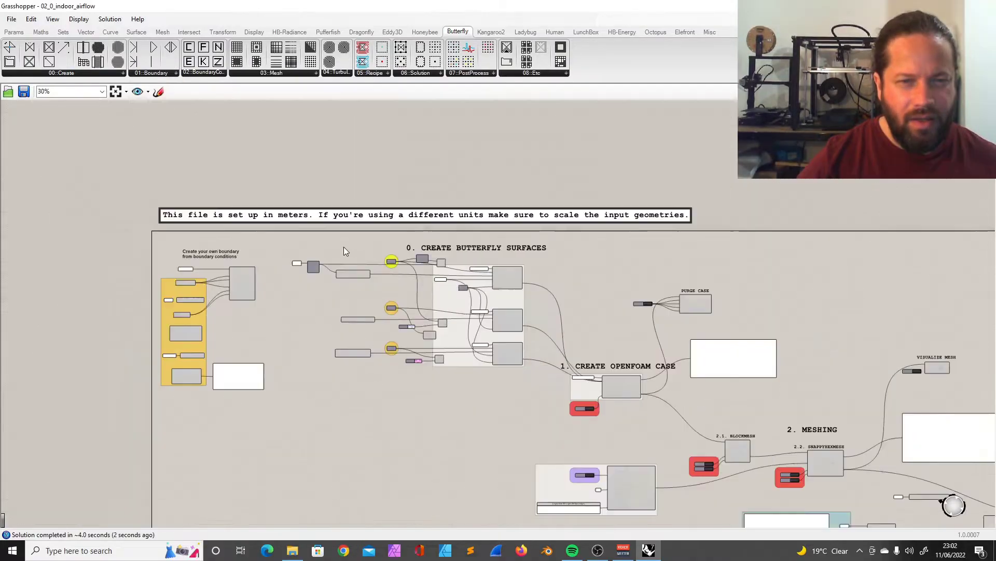
- Read the units note at the head of the indoor airflow definition and survey its overall layout
{"action": "scroll", "coordinate": [441, 281], "scroll_direction": "up", "scroll_amount": 2}
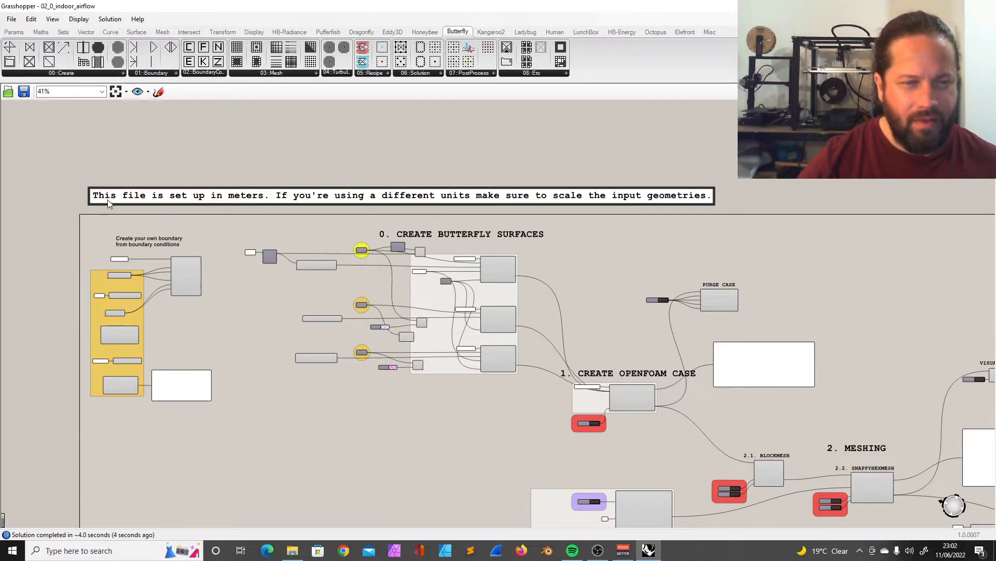
{"action": "scroll", "coordinate": [244, 202], "scroll_direction": "down", "scroll_amount": 2}
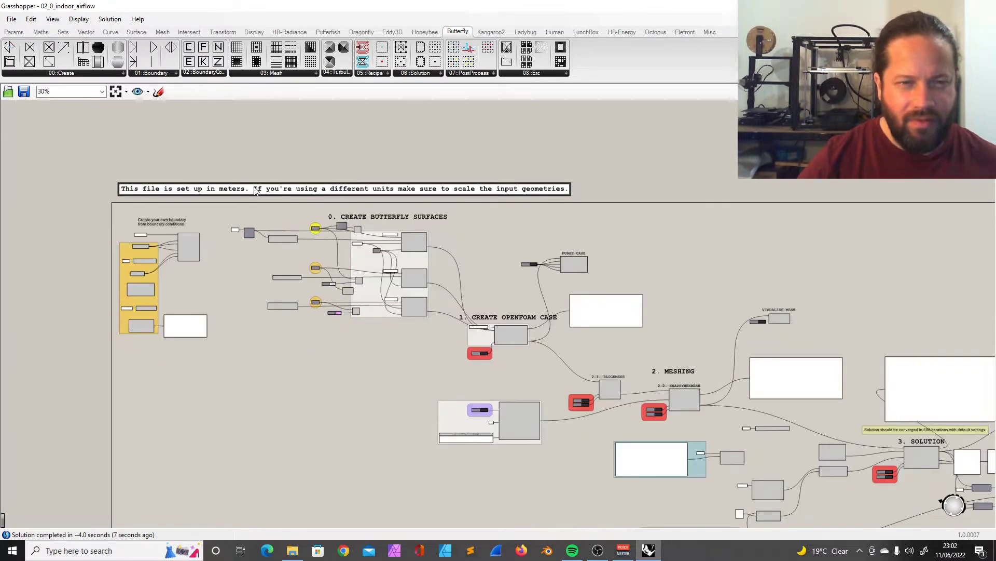
{"action": "scroll", "coordinate": [255, 190], "scroll_direction": "up", "scroll_amount": 3}
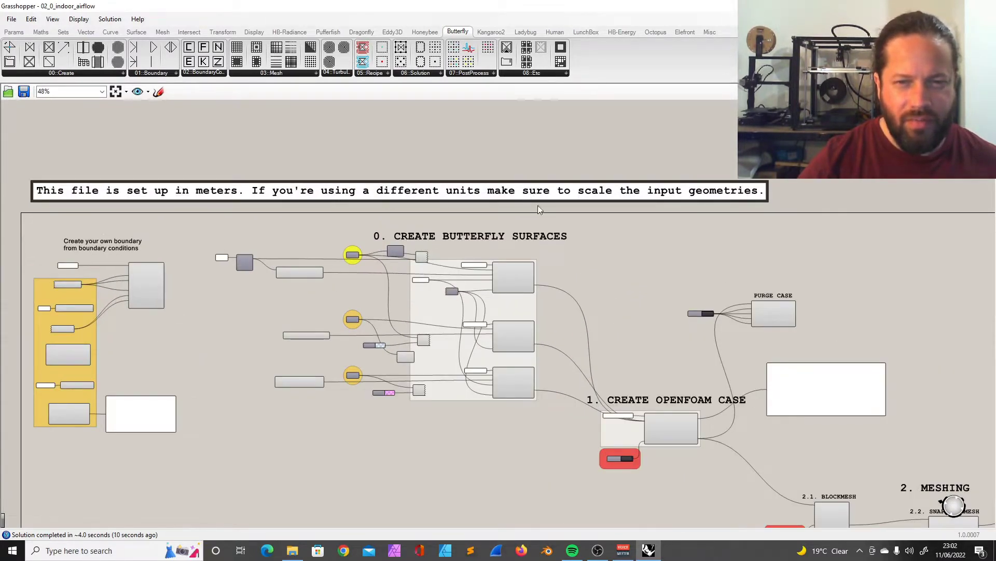
{"action": "scroll", "coordinate": [417, 172], "scroll_direction": "down", "scroll_amount": 10}
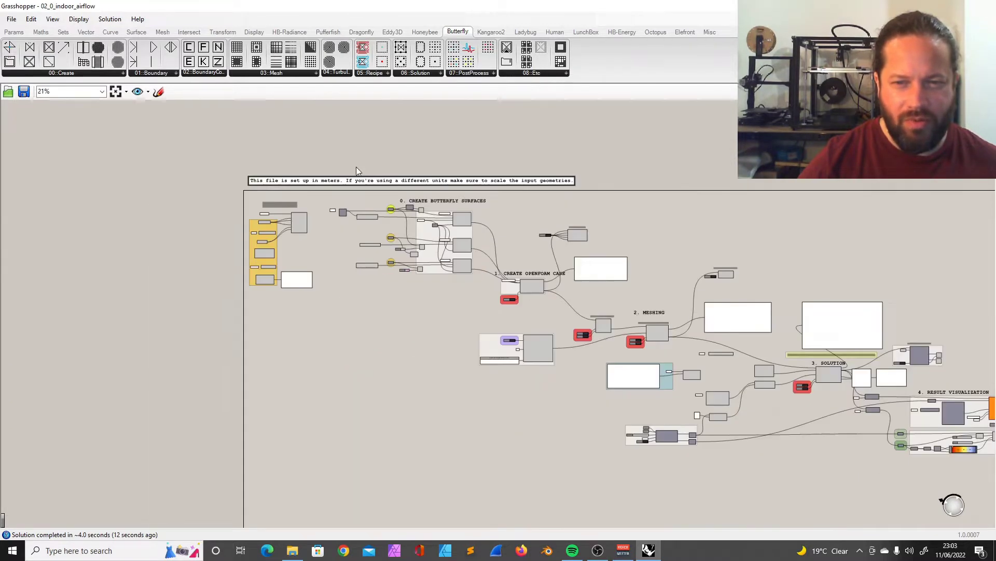
{"action": "scroll", "coordinate": [472, 227], "scroll_direction": "up", "scroll_amount": 7}
{"action": "scroll", "coordinate": [610, 267], "scroll_direction": "up", "scroll_amount": 4}
{"action": "scroll", "coordinate": [609, 276], "scroll_direction": "down", "scroll_amount": 4}
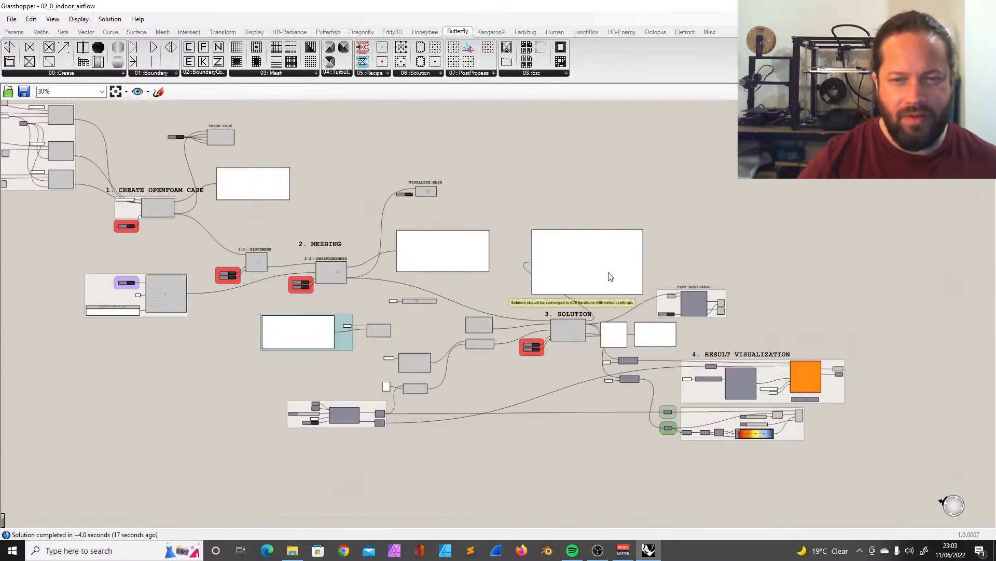
- Move the large blank panel above the 3. Solution section farther up and away from the solver component
{"action": "left_click_drag", "start_coordinate": [604, 263], "coordinate": [668, 220]}
{"action": "scroll", "coordinate": [497, 246], "scroll_direction": "down", "scroll_amount": 5}
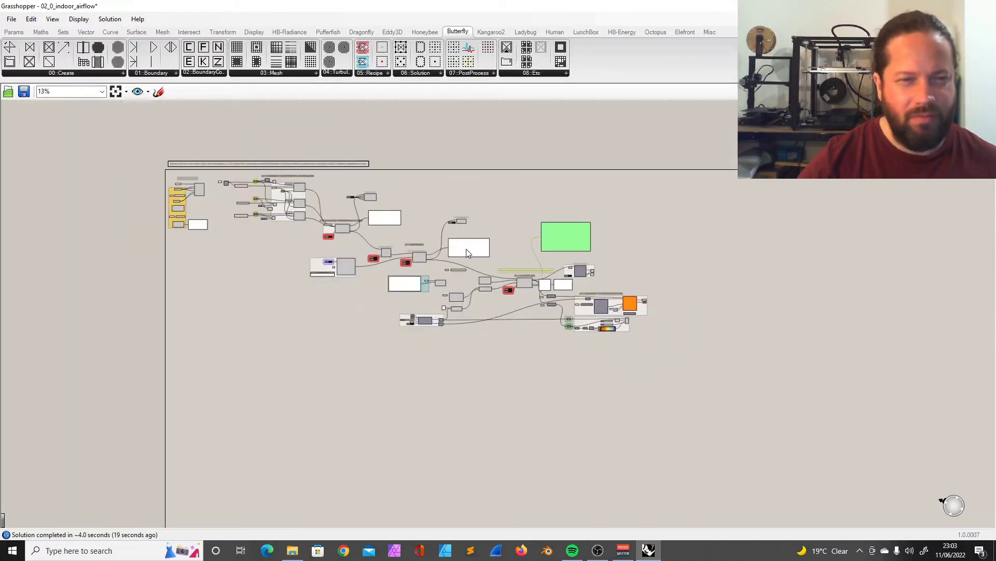
- Review the definition's workflow from creating Butterfly surfaces through OpenFOAM case, meshing and solution to result visualization
{"action": "left_click_drag", "start_coordinate": [140, 144], "coordinate": [423, 301]}
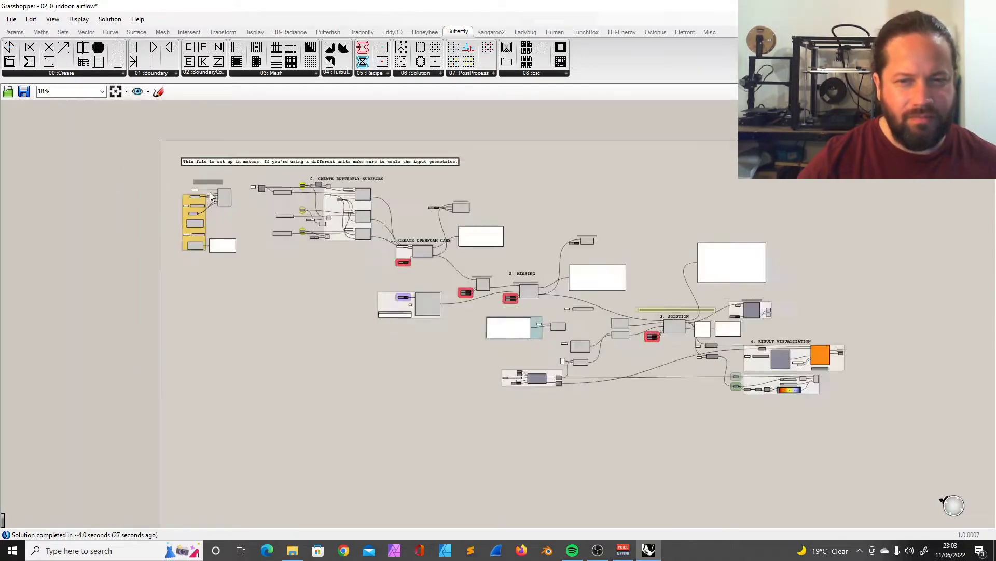
{"action": "scroll", "coordinate": [207, 208], "scroll_direction": "down", "scroll_amount": 1}
{"action": "scroll", "coordinate": [519, 251], "scroll_direction": "up", "scroll_amount": 3}
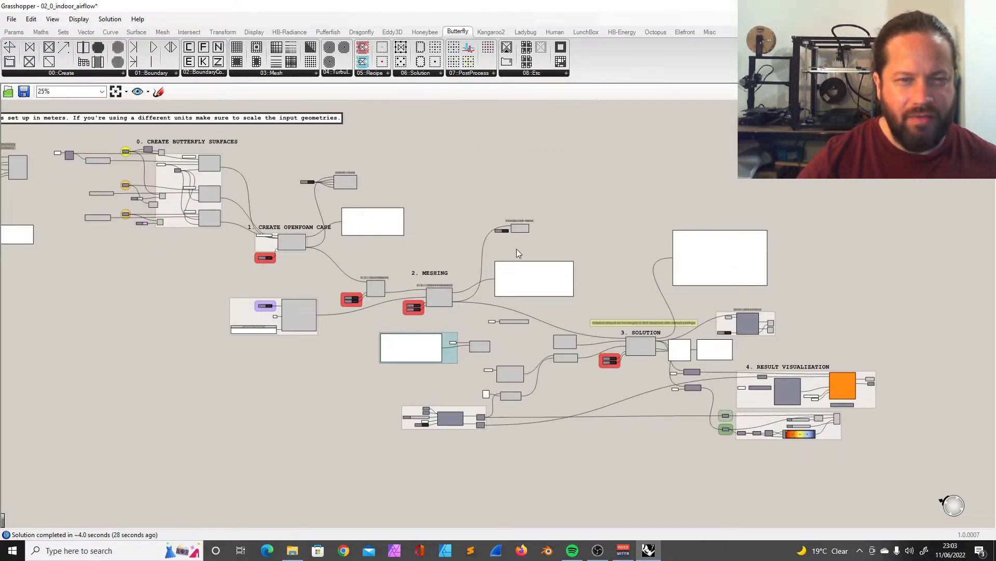
{"action": "scroll", "coordinate": [516, 248], "scroll_direction": "down", "scroll_amount": 2}
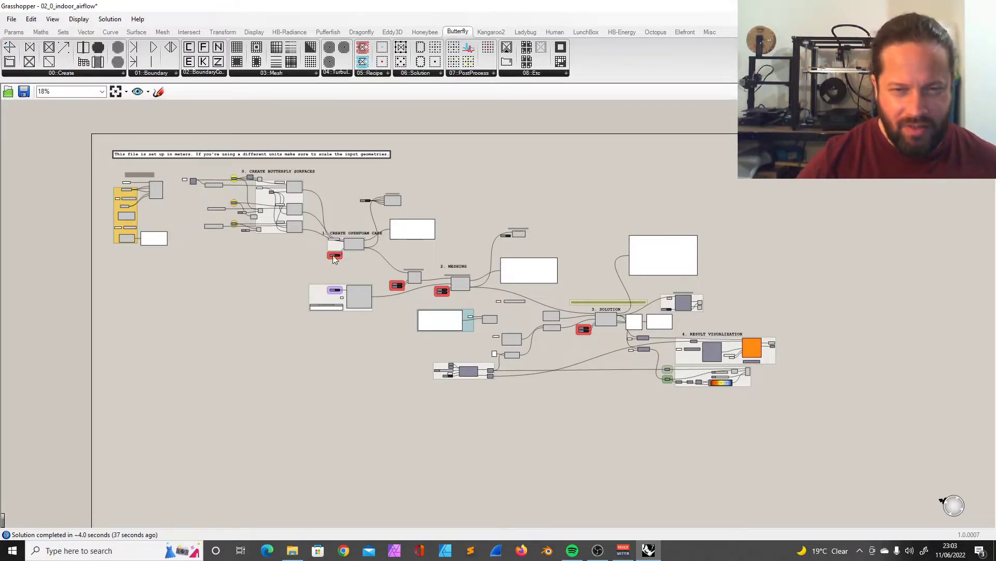
{"action": "left_click_drag", "start_coordinate": [846, 185], "coordinate": [306, 415]}
{"action": "scroll", "coordinate": [224, 175], "scroll_direction": "up", "scroll_amount": 5}
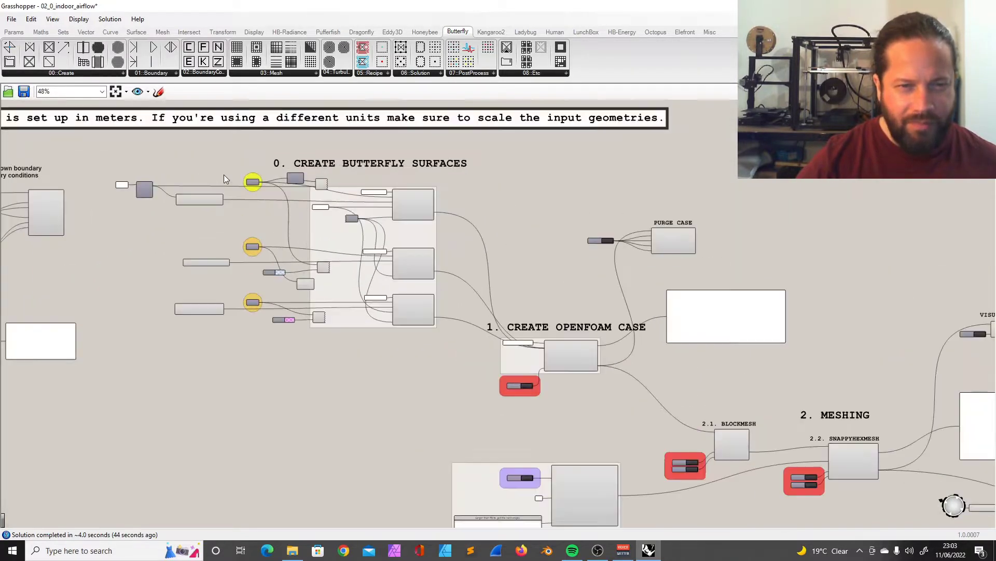
{"action": "scroll", "coordinate": [224, 179], "scroll_direction": "down", "scroll_amount": 3}
- Highlight the components of the 0. Create Butterfly Surfaces section to inspect that group, leaving them deselected
{"action": "left_click_drag", "start_coordinate": [154, 153], "coordinate": [379, 290]}
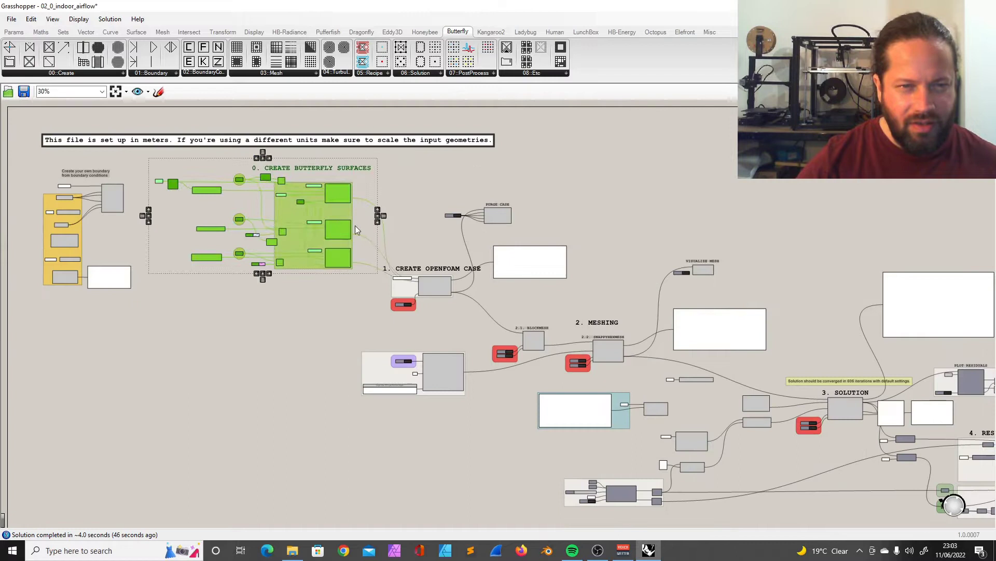
{"action": "left_click", "coordinate": [433, 165]}
{"action": "left_click_drag", "start_coordinate": [171, 166], "coordinate": [373, 285]}
{"action": "left_click", "coordinate": [412, 173]}
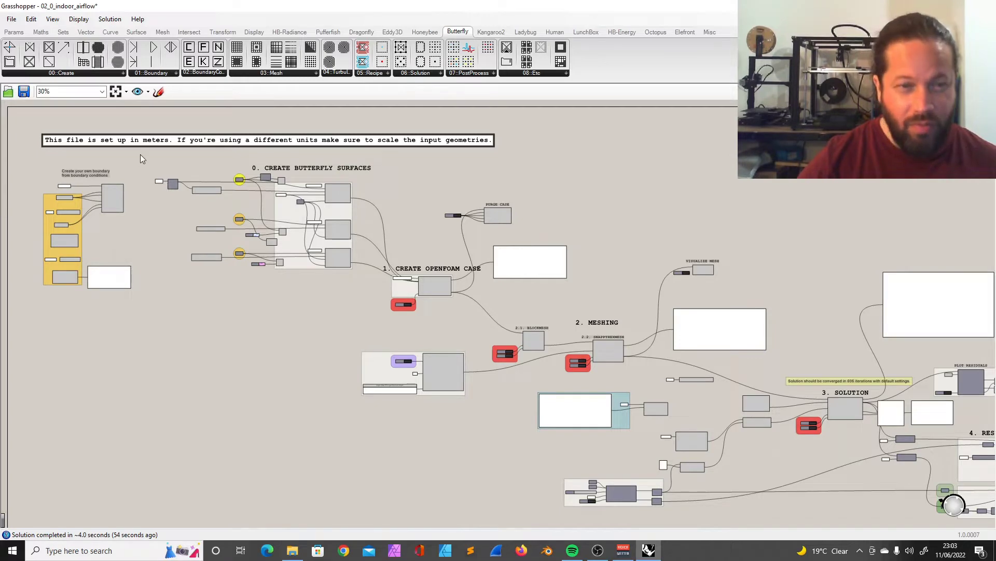
{"action": "left_click_drag", "start_coordinate": [141, 155], "coordinate": [384, 288]}
{"action": "left_click", "coordinate": [438, 203]}
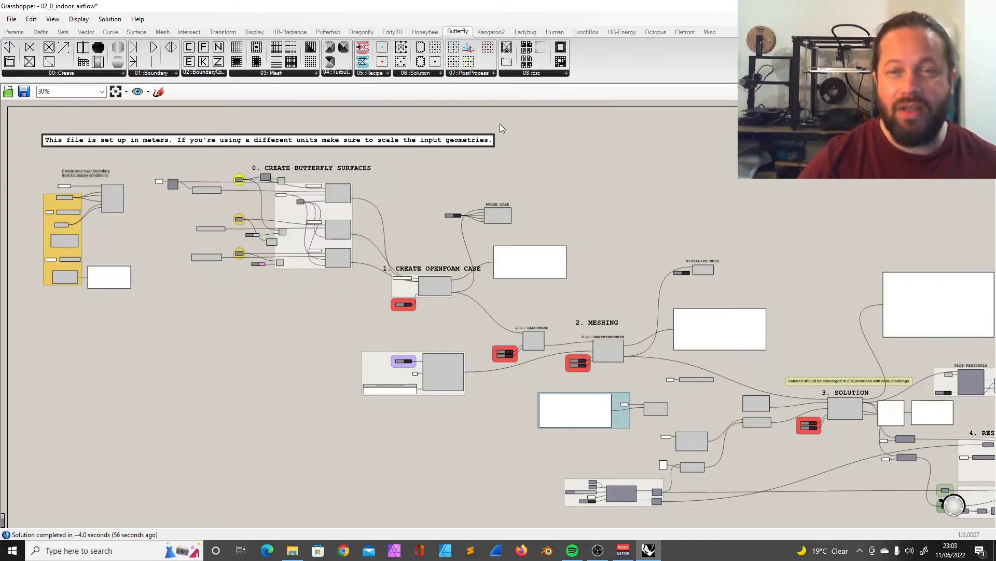
- Shrink the Grasshopper window, place it beside the Rhino model and maximize the Perspective viewport
{"action": "double_click", "coordinate": [714, 4]}
{"action": "left_click_drag", "start_coordinate": [382, 36], "coordinate": [880, 50]}
{"action": "double_click", "coordinate": [487, 118]}
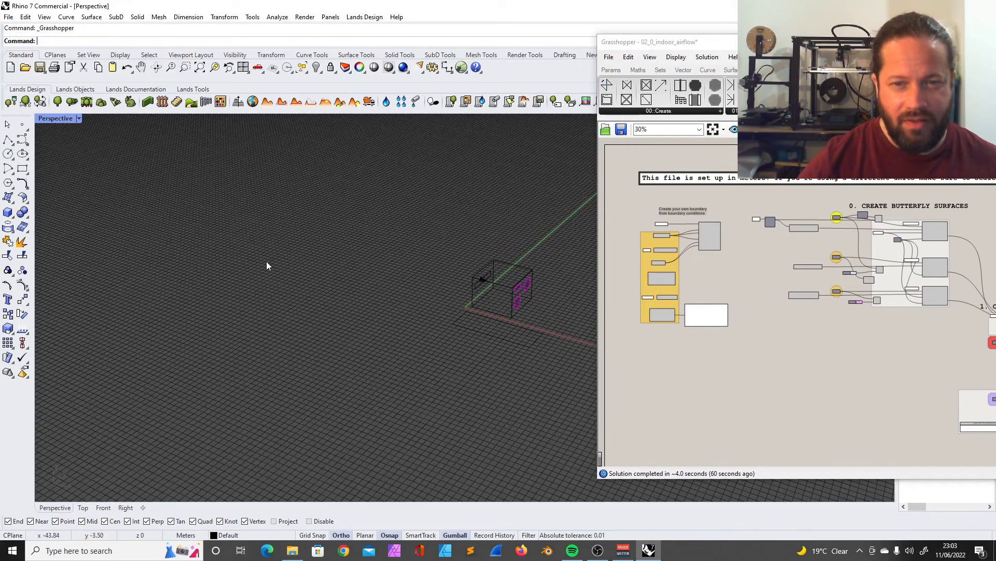
- Examine the room box in the Perspective view, including its inlet opening and the magenta outlet openings
{"action": "scroll", "coordinate": [267, 260], "scroll_direction": "down", "scroll_amount": 8}
{"action": "scroll", "coordinate": [357, 268], "scroll_direction": "up", "scroll_amount": 12}
{"action": "scroll", "coordinate": [344, 276], "scroll_direction": "up", "scroll_amount": 9}
{"action": "scroll", "coordinate": [340, 272], "scroll_direction": "down", "scroll_amount": 6}
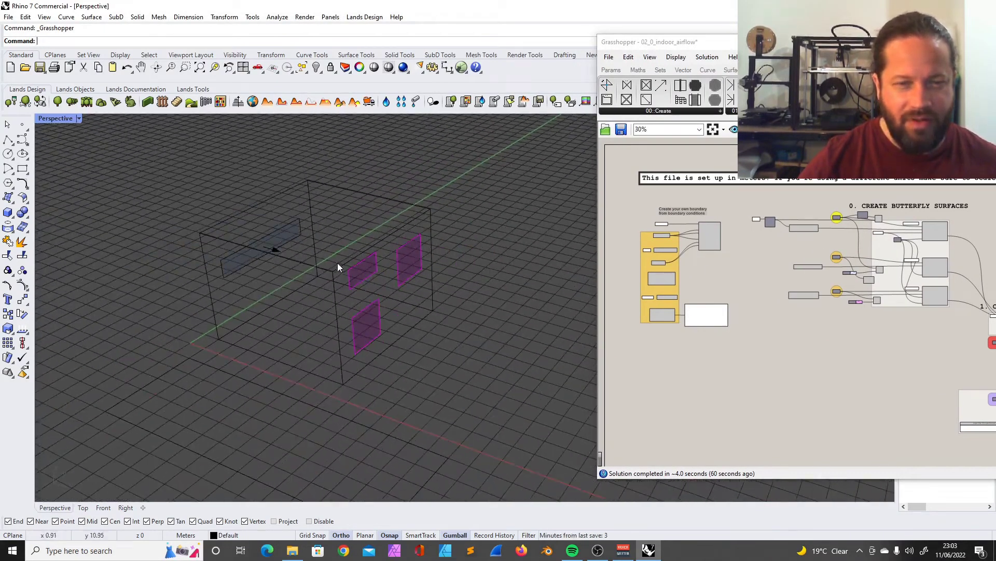
{"action": "right_click_drag", "start_coordinate": [337, 263], "coordinate": [349, 244]}
{"action": "scroll", "coordinate": [228, 275], "scroll_direction": "up", "scroll_amount": 4}
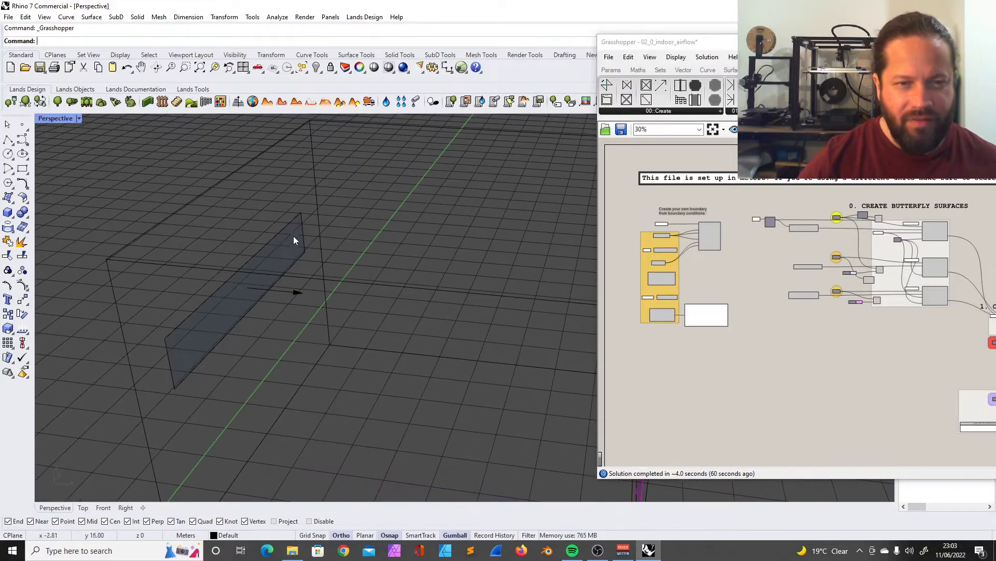
{"action": "scroll", "coordinate": [216, 312], "scroll_direction": "down", "scroll_amount": 5}
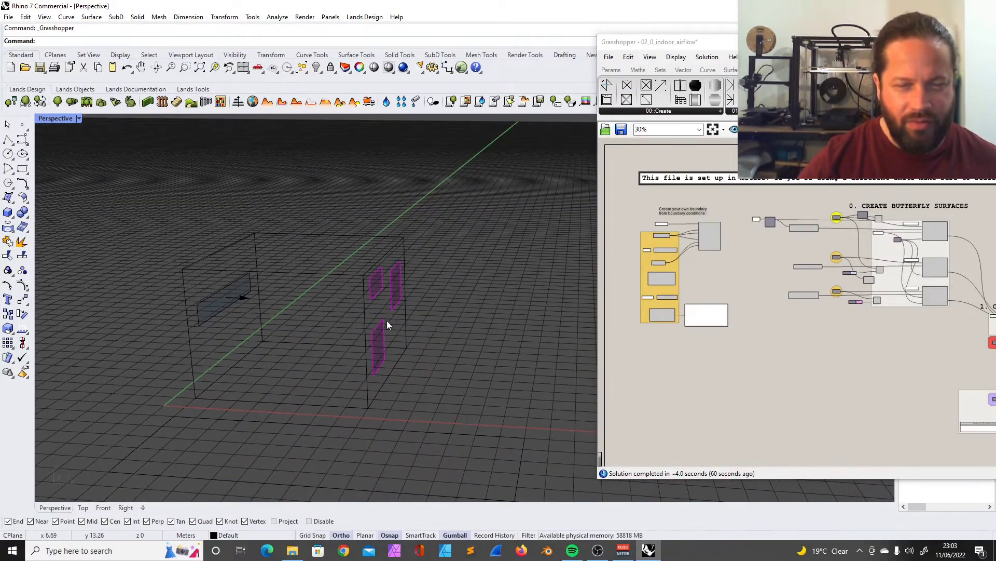
{"action": "scroll", "coordinate": [367, 315], "scroll_direction": "down", "scroll_amount": 6}
{"action": "mouse_move", "coordinate": [366, 316]}
{"action": "right_mouse_down"}
{"action": "mouse_move", "coordinate": [382, 383]}
{"action": "mouse_move", "coordinate": [370, 309]}
{"action": "right_mouse_up"}
{"action": "scroll", "coordinate": [370, 308], "scroll_direction": "up", "scroll_amount": 5}
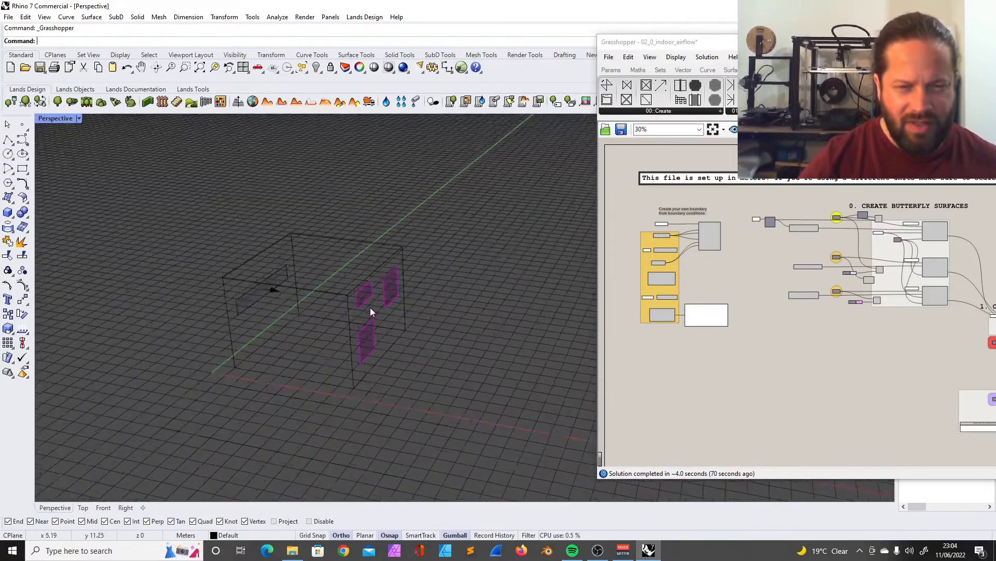
{"action": "scroll", "coordinate": [374, 301], "scroll_direction": "up", "scroll_amount": 3}
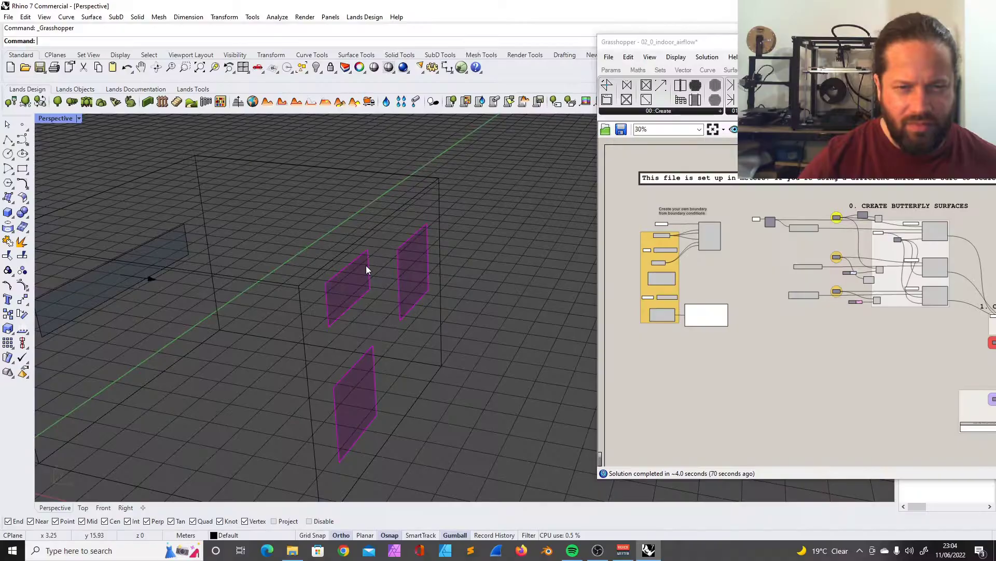
- Inspect the outlet geometry parameter and the outlet boundary component in the Create Butterfly Surfaces section
{"action": "scroll", "coordinate": [836, 322], "scroll_direction": "up", "scroll_amount": 8}
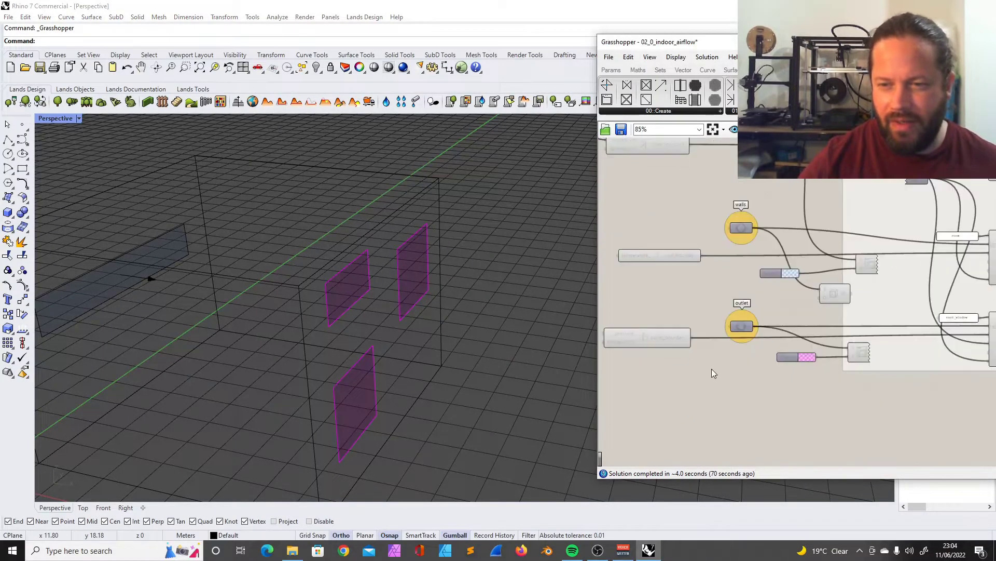
{"action": "right_click_drag", "start_coordinate": [773, 352], "coordinate": [829, 352]}
{"action": "scroll", "coordinate": [662, 351], "scroll_direction": "up", "scroll_amount": 2}
{"action": "left_click", "coordinate": [691, 328]}
{"action": "scroll", "coordinate": [685, 331], "scroll_direction": "down", "scroll_amount": 3}
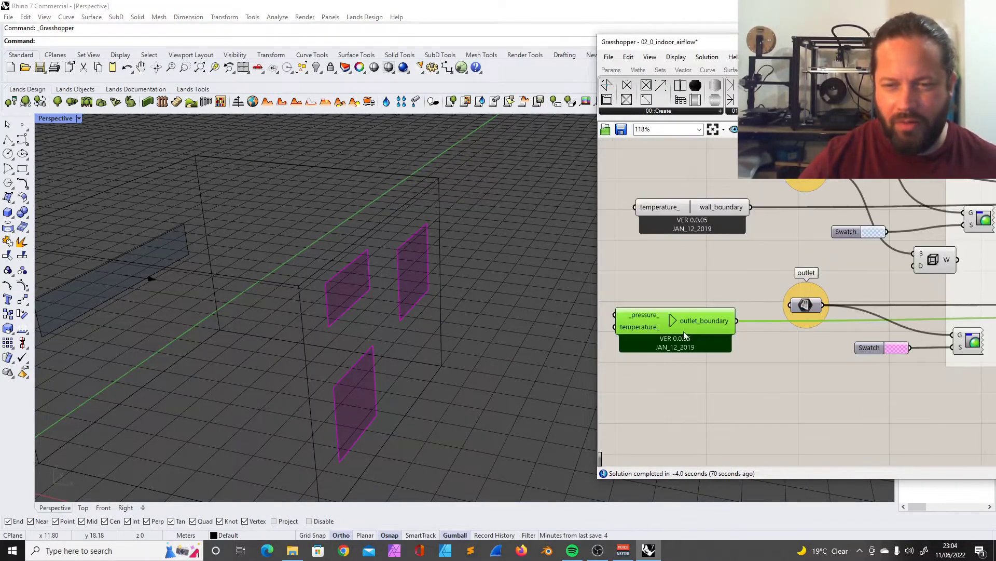
- Inspect the inlet, wall and outlet boundary components in turn, selecting each one in the Create Butterfly Surfaces section
{"action": "scroll", "coordinate": [709, 244], "scroll_direction": "down", "scroll_amount": 4}
{"action": "scroll", "coordinate": [711, 218], "scroll_direction": "up", "scroll_amount": 3}
{"action": "left_click", "coordinate": [714, 201]}
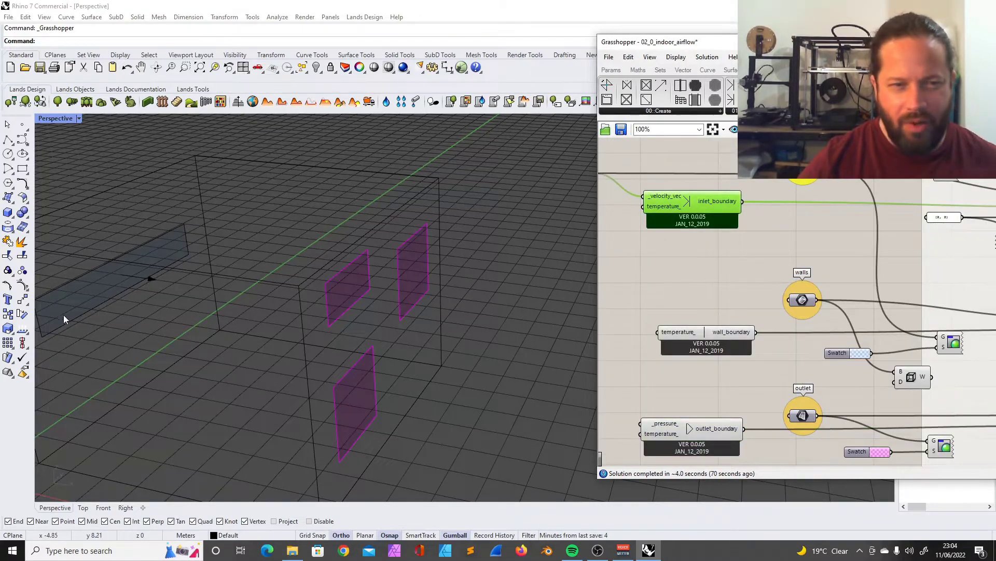
{"action": "left_click", "coordinate": [706, 345]}
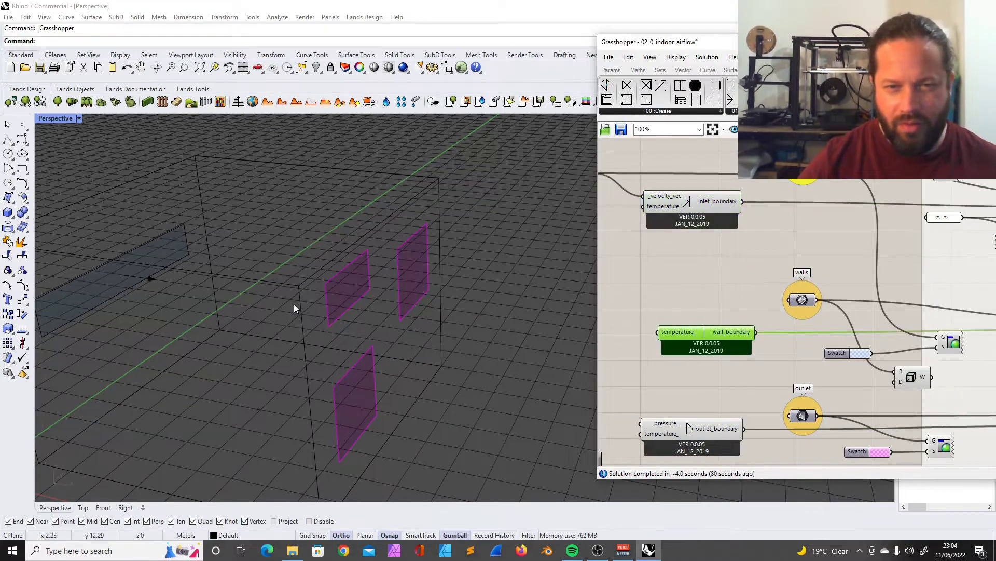
{"action": "left_click", "coordinate": [606, 353]}
{"action": "scroll", "coordinate": [607, 355], "scroll_direction": "down", "scroll_amount": 4}
{"action": "scroll", "coordinate": [641, 406], "scroll_direction": "up", "scroll_amount": 5}
{"action": "left_click", "coordinate": [665, 376]}
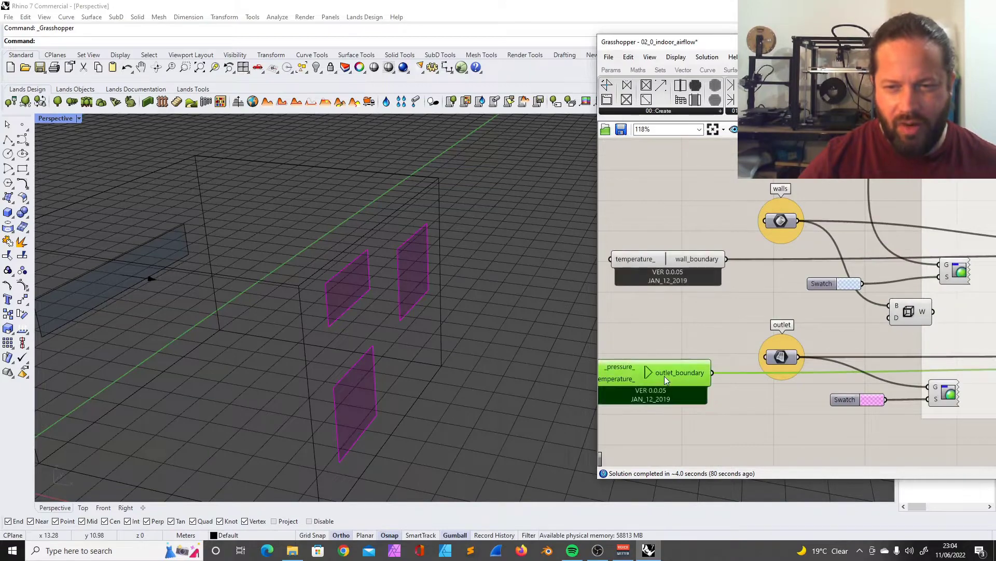
- Reposition the Grasshopper window further over the Rhino viewport so more of the Create OpenFOAM Case section fits on screen
{"action": "scroll", "coordinate": [656, 378], "scroll_direction": "down", "scroll_amount": 4}
{"action": "scroll", "coordinate": [655, 377], "scroll_direction": "down", "scroll_amount": 2}
{"action": "scroll", "coordinate": [829, 335], "scroll_direction": "up", "scroll_amount": 5}
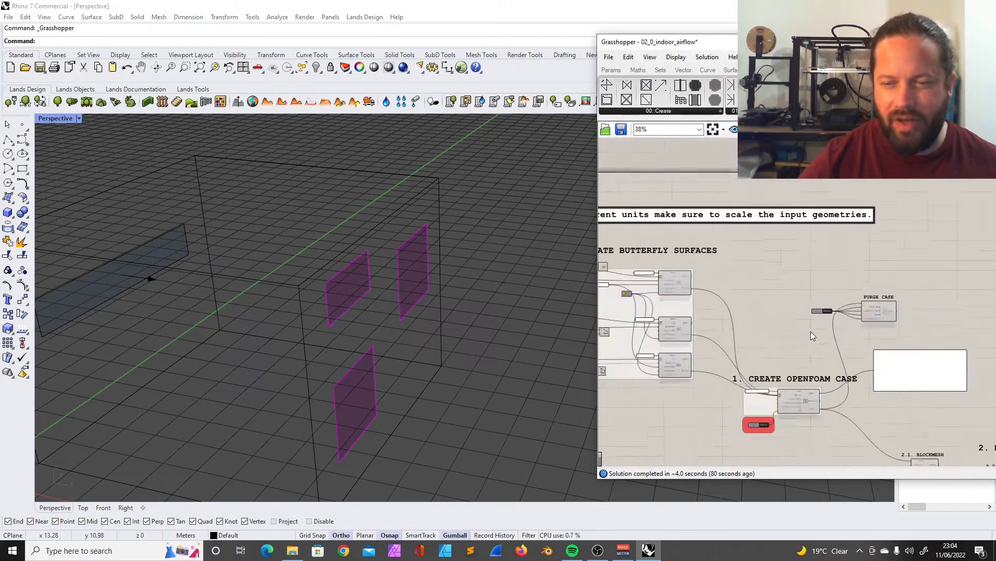
{"action": "left_click_drag", "start_coordinate": [773, 46], "coordinate": [697, 45]}
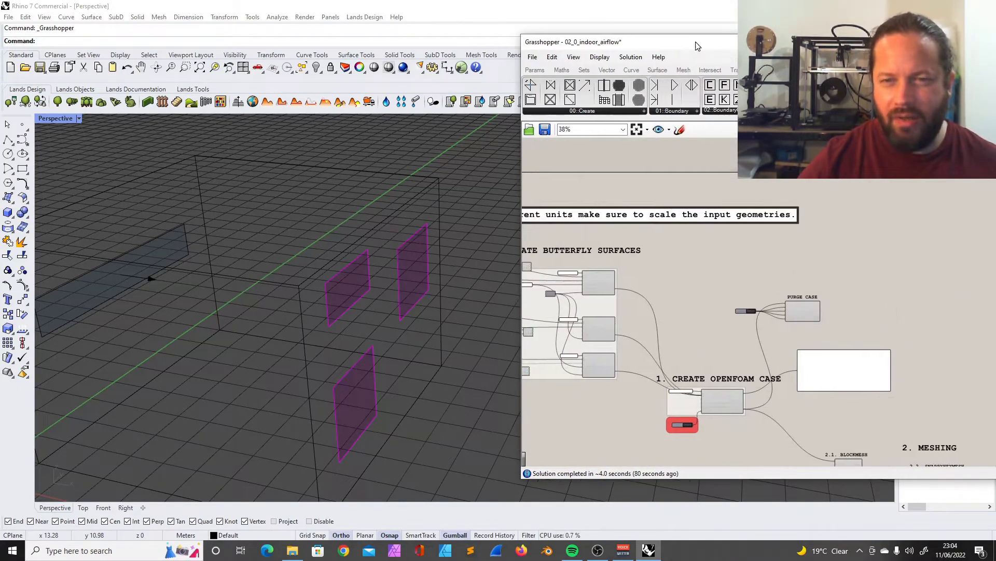
{"action": "left_click", "coordinate": [575, 114]}
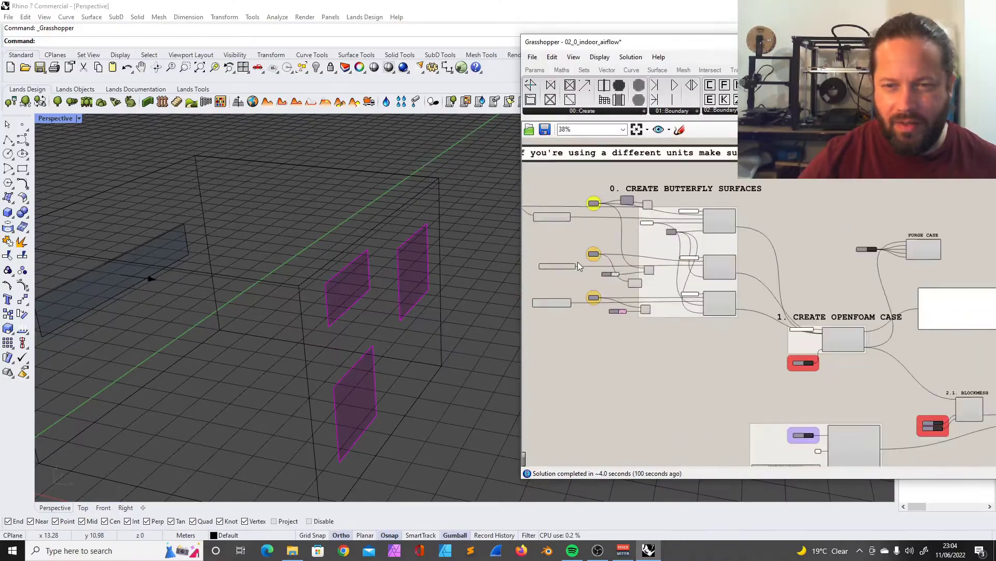
- Move the inlet's area and vector display components slightly upward in the Create Butterfly Surfaces section
{"action": "scroll", "coordinate": [578, 262], "scroll_direction": "up", "scroll_amount": 3}
{"action": "scroll", "coordinate": [670, 193], "scroll_direction": "up", "scroll_amount": 2}
{"action": "scroll", "coordinate": [703, 241], "scroll_direction": "down", "scroll_amount": 4}
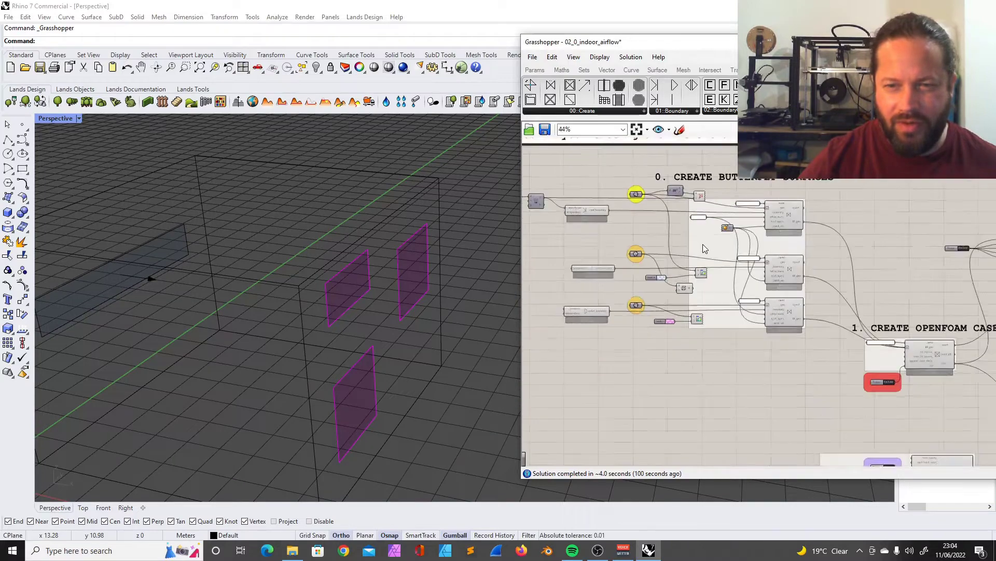
{"action": "scroll", "coordinate": [702, 245], "scroll_direction": "down", "scroll_amount": 5}
{"action": "scroll", "coordinate": [695, 245], "scroll_direction": "up", "scroll_amount": 7}
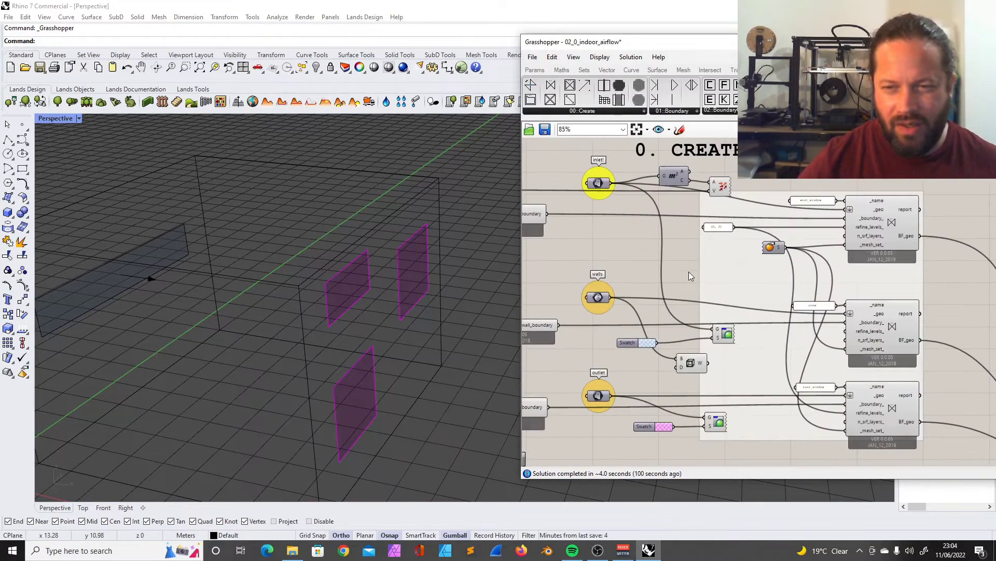
{"action": "scroll", "coordinate": [695, 166], "scroll_direction": "up", "scroll_amount": 1}
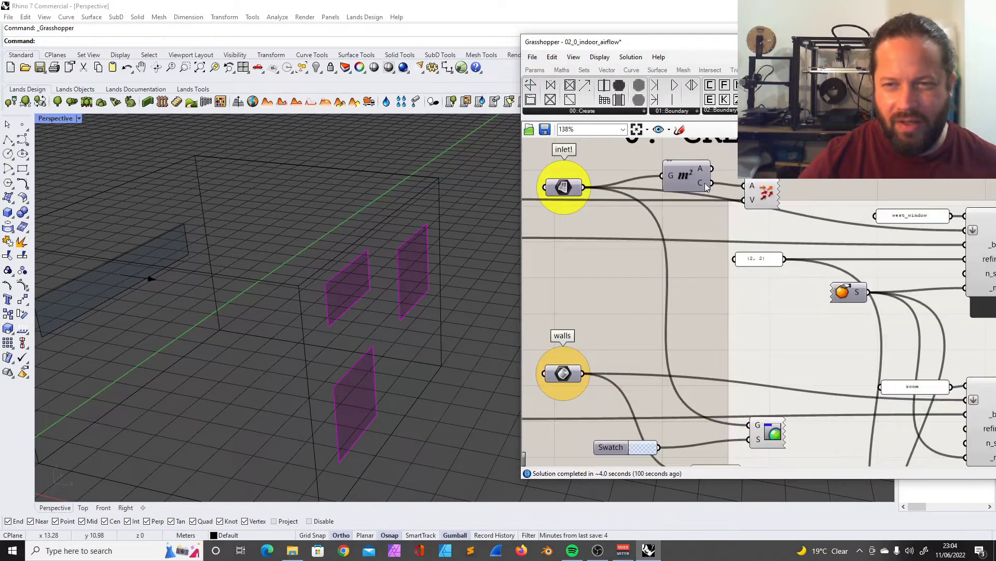
{"action": "left_click_drag", "start_coordinate": [766, 200], "coordinate": [765, 184]}
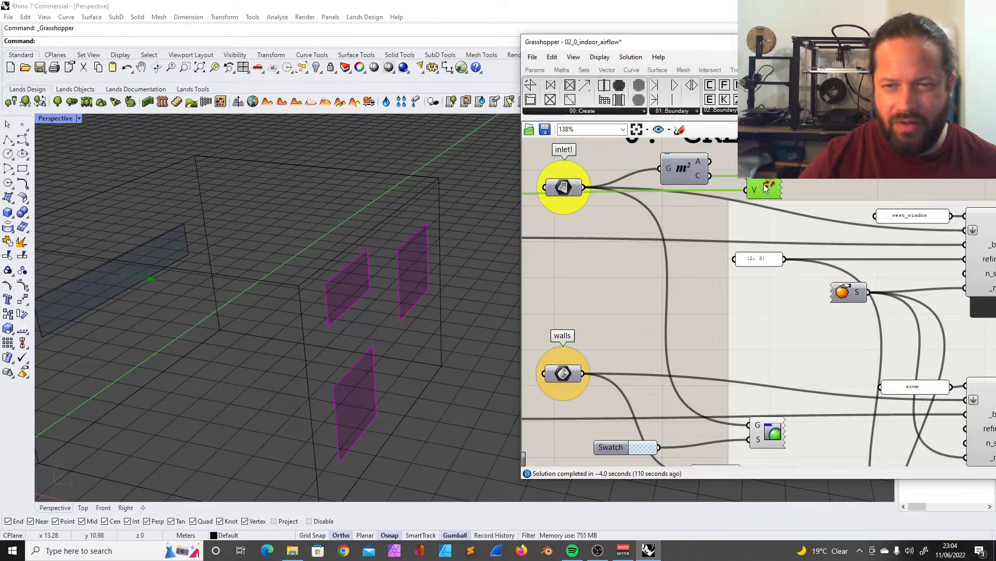
- Find the Purge Case group above Create OpenFOAM Case and select its toggle and component to inspect them
{"action": "scroll", "coordinate": [726, 206], "scroll_direction": "down", "scroll_amount": 5}
{"action": "scroll", "coordinate": [684, 318], "scroll_direction": "up", "scroll_amount": 5}
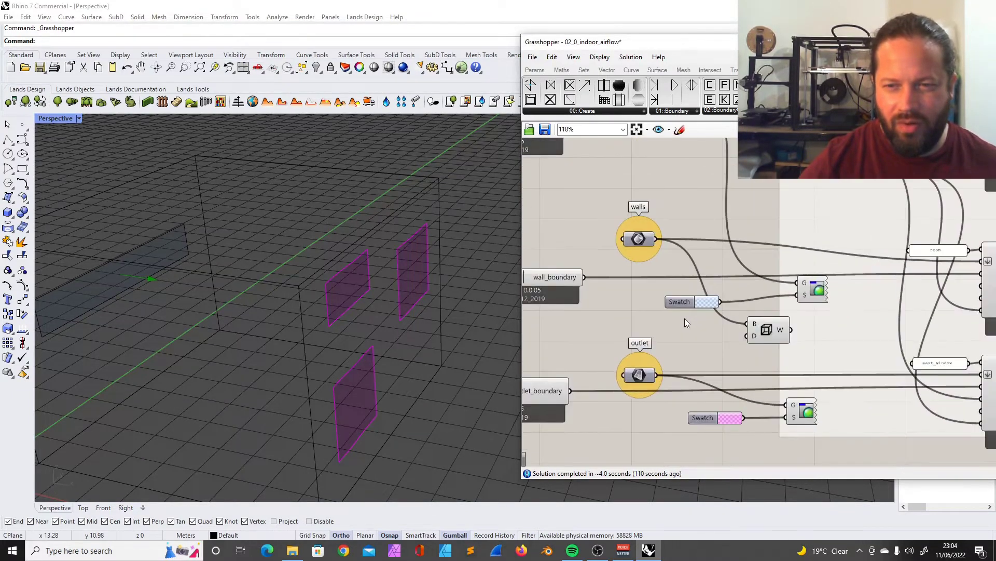
{"action": "scroll", "coordinate": [685, 320], "scroll_direction": "down", "scroll_amount": 10}
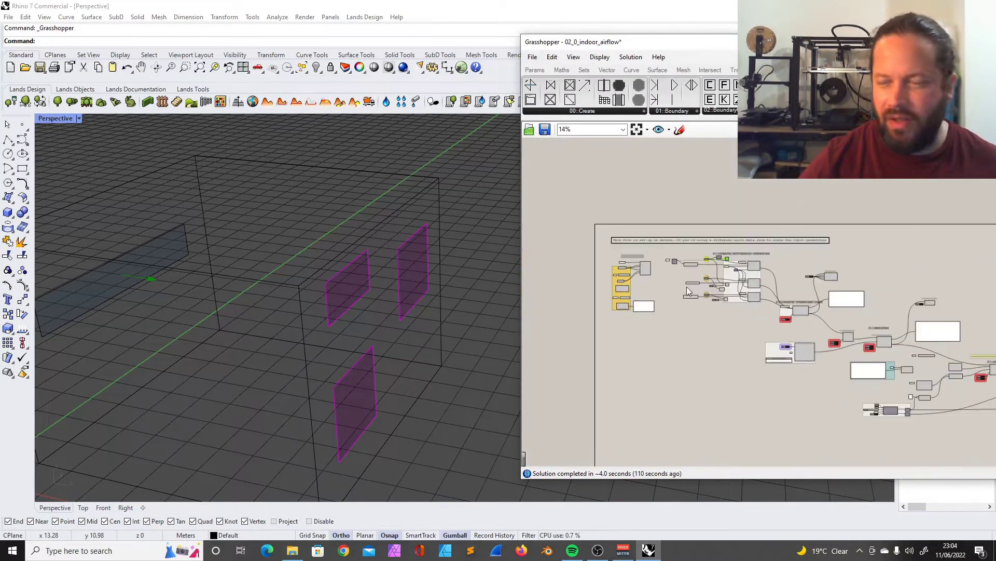
{"action": "scroll", "coordinate": [688, 291], "scroll_direction": "up", "scroll_amount": 8}
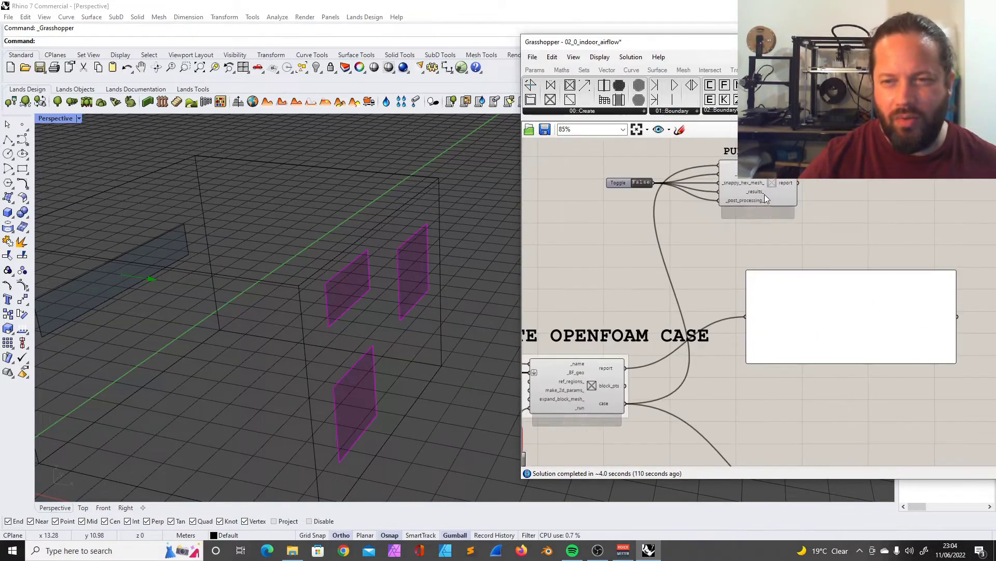
{"action": "scroll", "coordinate": [767, 207], "scroll_direction": "down", "scroll_amount": 8}
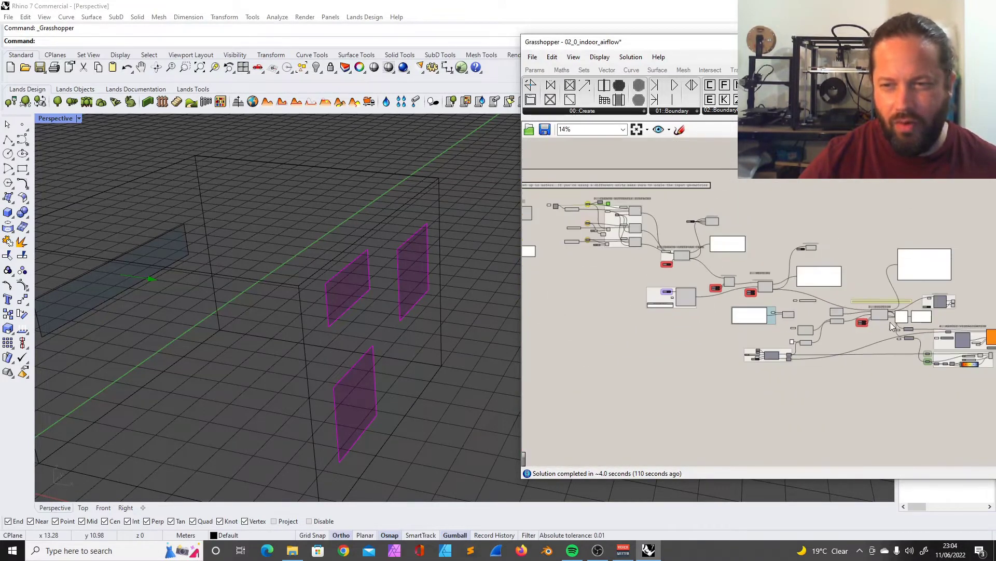
{"action": "left_click_drag", "start_coordinate": [699, 162], "coordinate": [913, 231]}
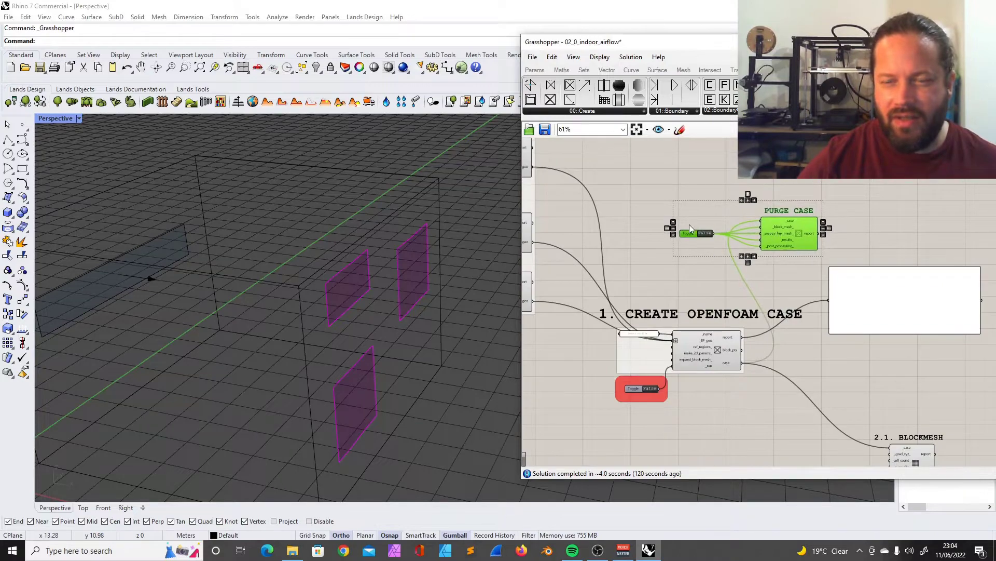
{"action": "scroll", "coordinate": [690, 224], "scroll_direction": "up", "scroll_amount": 2}
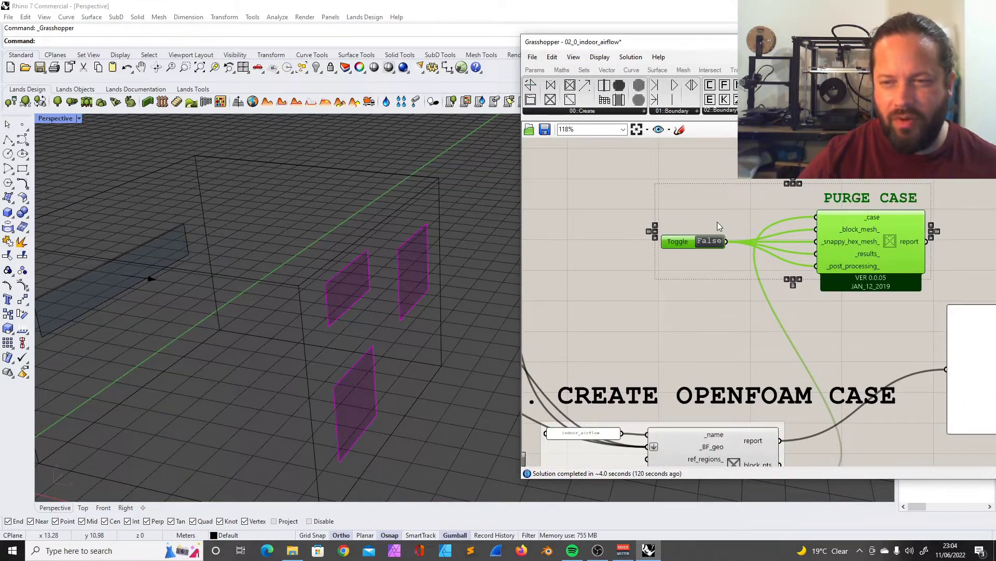
{"action": "scroll", "coordinate": [717, 222], "scroll_direction": "down", "scroll_amount": 3}
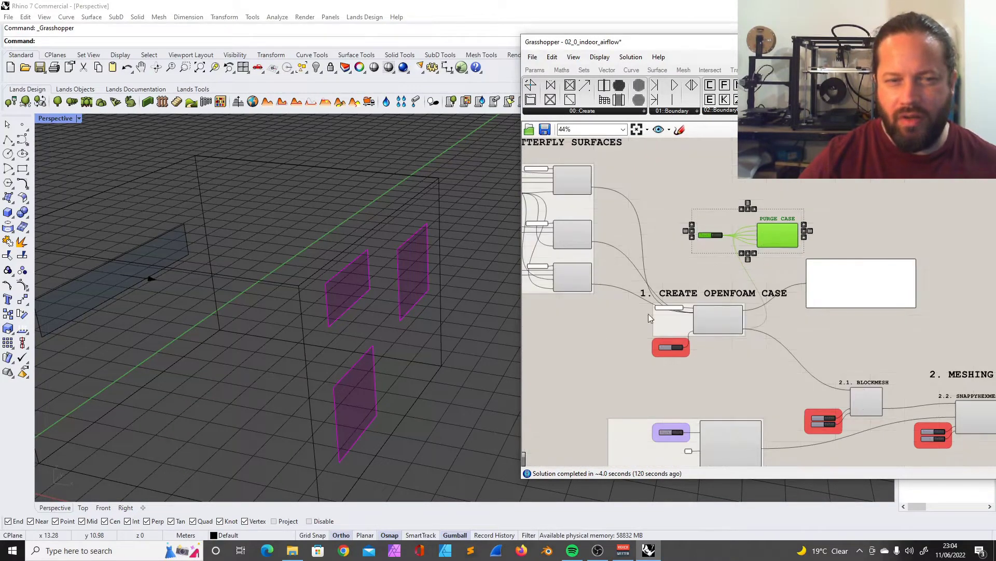
- Set the run toggle of Create OpenFOAM Case to True and check the case's block points in the Perspective view
{"action": "scroll", "coordinate": [670, 285], "scroll_direction": "up", "scroll_amount": 2}
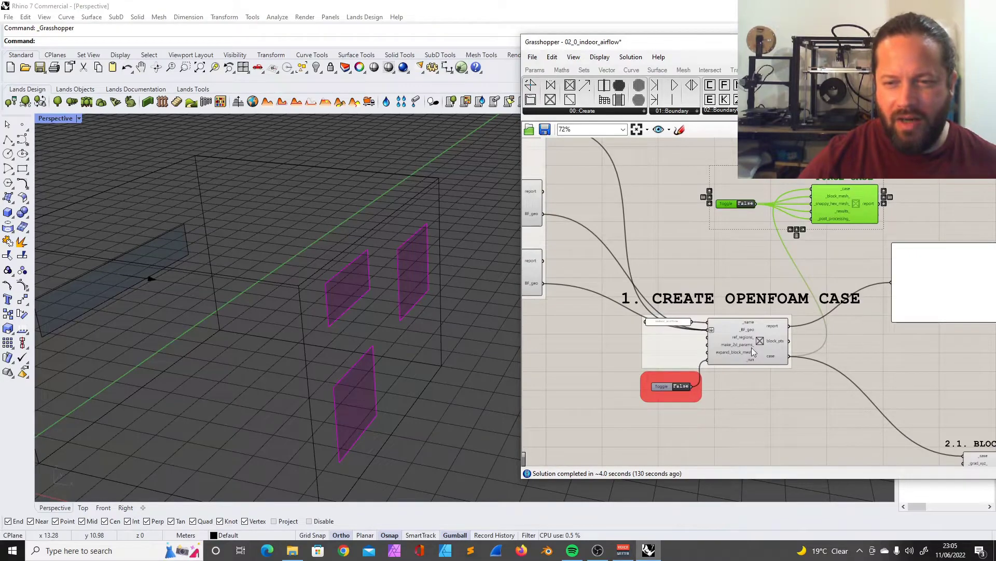
{"action": "double_click", "coordinate": [678, 386]}
{"action": "scroll", "coordinate": [341, 410], "scroll_direction": "down", "scroll_amount": 4}
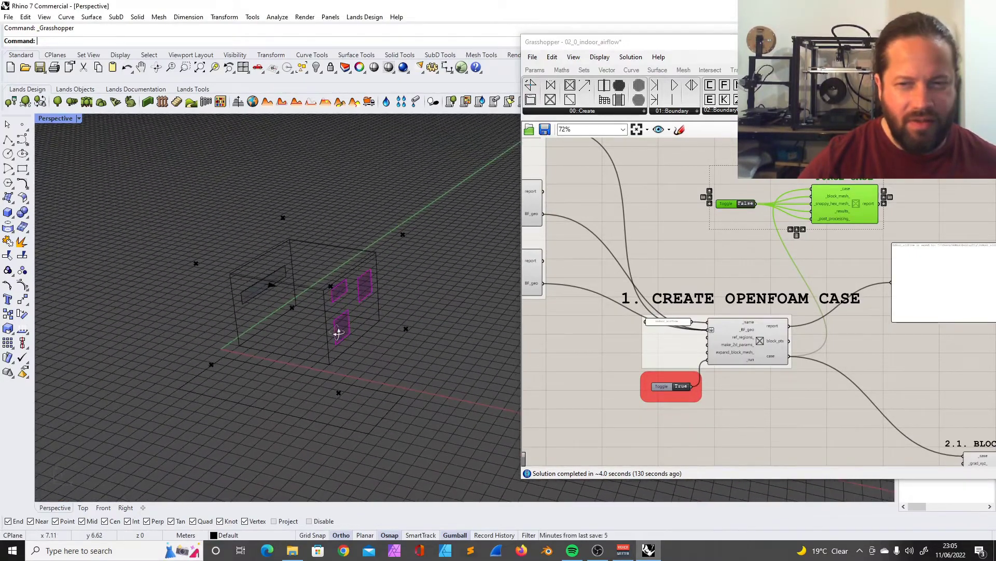
{"action": "right_click_drag", "start_coordinate": [281, 325], "coordinate": [414, 359]}
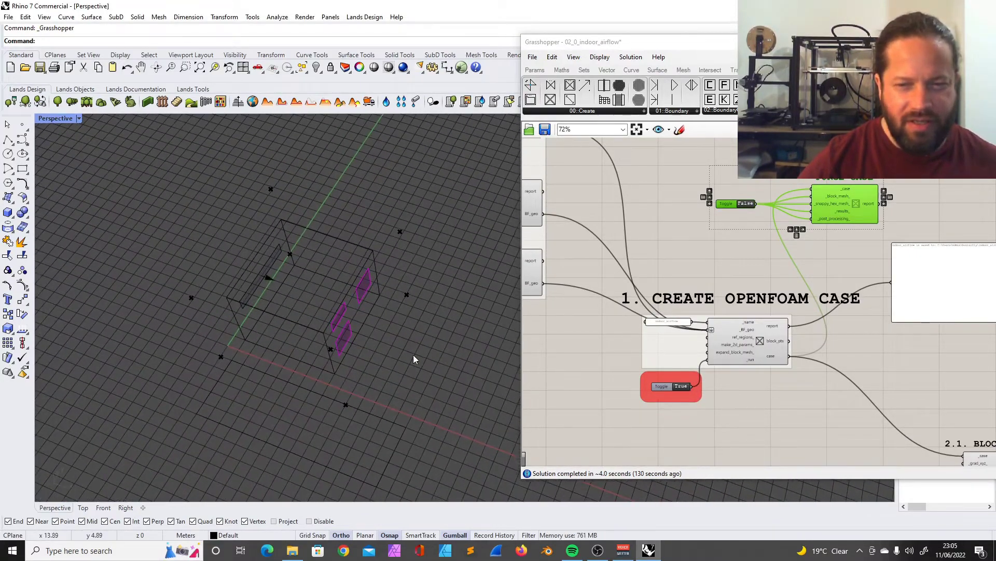
- Go through the Blockmesh and SnappyHexMesh components in the Meshing section and set SnappyHexMesh's write and run toggles to True
{"action": "scroll", "coordinate": [686, 306], "scroll_direction": "down", "scroll_amount": 2}
{"action": "scroll", "coordinate": [784, 340], "scroll_direction": "up", "scroll_amount": 5}
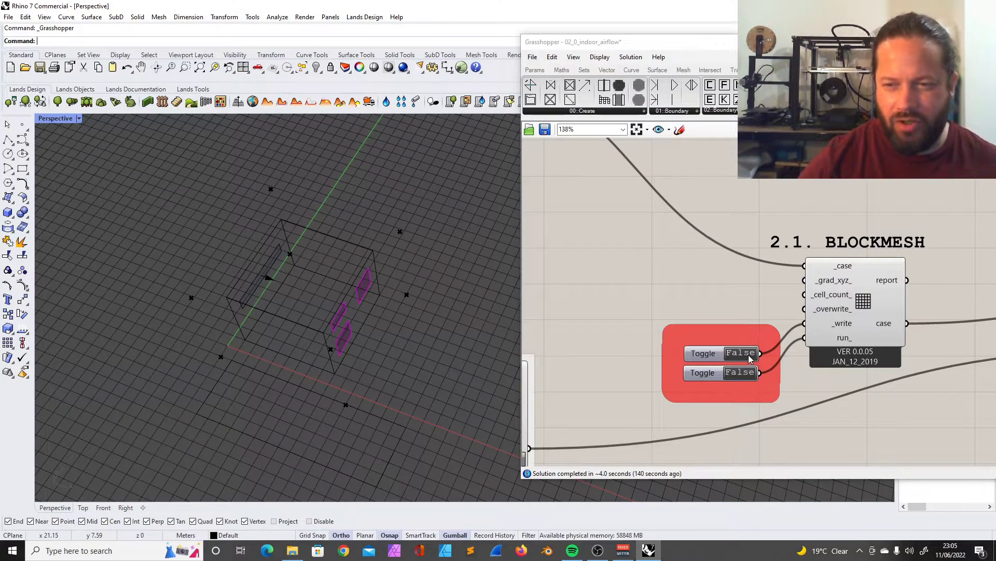
{"action": "scroll", "coordinate": [750, 358], "scroll_direction": "down", "scroll_amount": 3}
{"action": "scroll", "coordinate": [716, 260], "scroll_direction": "up", "scroll_amount": 3}
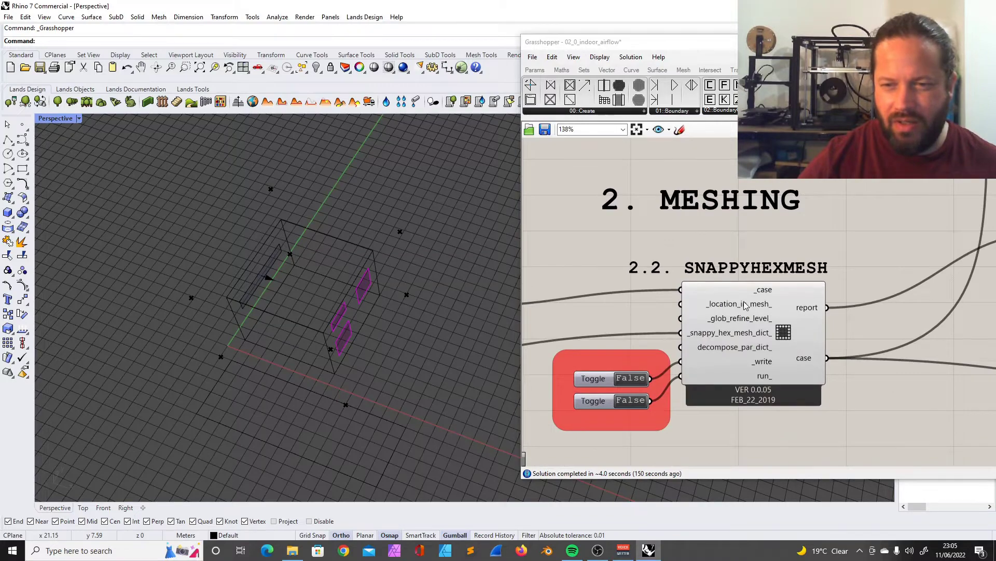
{"action": "scroll", "coordinate": [744, 304], "scroll_direction": "down", "scroll_amount": 1}
{"action": "scroll", "coordinate": [744, 304], "scroll_direction": "up", "scroll_amount": 2}
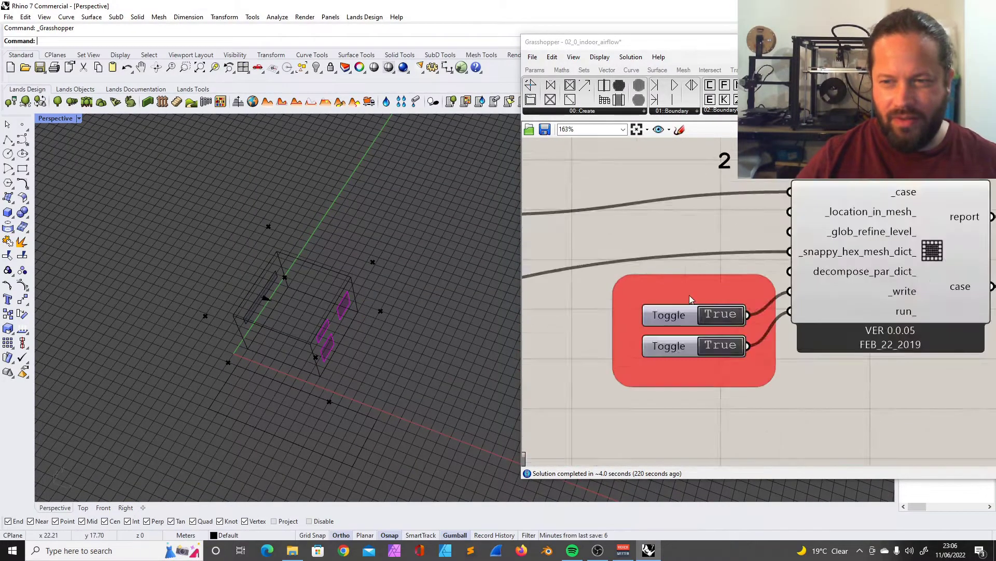
- Load the meshed case for viewing by setting the toggle of the mesh visualization component to True
{"action": "scroll", "coordinate": [753, 270], "scroll_direction": "down", "scroll_amount": 4}
{"action": "scroll", "coordinate": [811, 242], "scroll_direction": "up", "scroll_amount": 2}
{"action": "scroll", "coordinate": [811, 241], "scroll_direction": "down", "scroll_amount": 2}
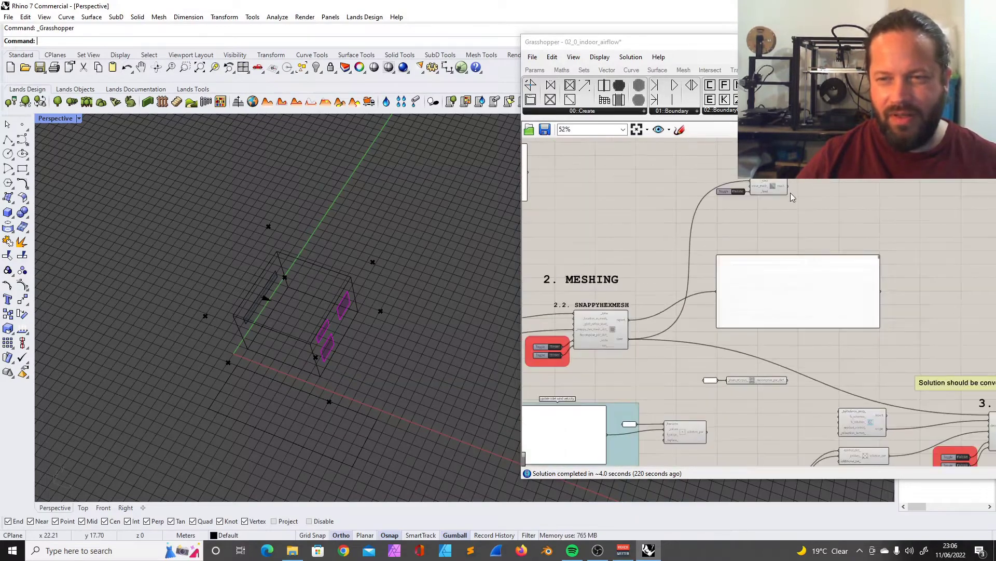
{"action": "scroll", "coordinate": [770, 178], "scroll_direction": "up", "scroll_amount": 4}
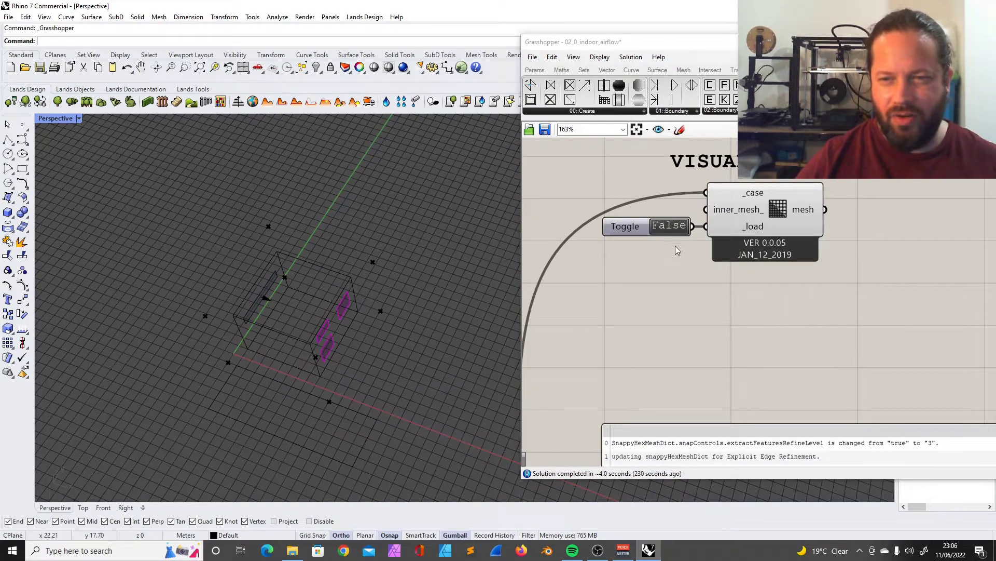
{"action": "double_click", "coordinate": [668, 227]}
- Examine the room mesh from several angles in the Perspective view and set the mesh load toggle back to False
{"action": "right_click_drag", "start_coordinate": [291, 303], "coordinate": [293, 220]}
{"action": "scroll", "coordinate": [291, 279], "scroll_direction": "up", "scroll_amount": 8}
{"action": "scroll", "coordinate": [291, 282], "scroll_direction": "down", "scroll_amount": 5}
{"action": "right_click_drag", "start_coordinate": [291, 282], "coordinate": [284, 362]}
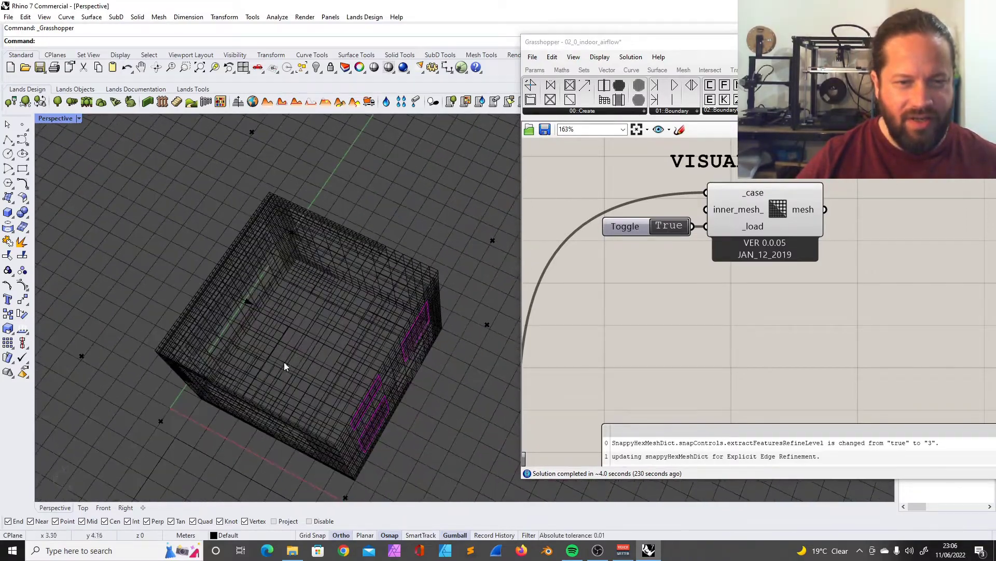
{"action": "scroll", "coordinate": [373, 341], "scroll_direction": "up", "scroll_amount": 6}
{"action": "scroll", "coordinate": [372, 342], "scroll_direction": "down", "scroll_amount": 6}
{"action": "right_click_drag", "start_coordinate": [347, 331], "coordinate": [228, 327]}
{"action": "scroll", "coordinate": [332, 294], "scroll_direction": "down", "scroll_amount": 5}
{"action": "scroll", "coordinate": [226, 328], "scroll_direction": "up", "scroll_amount": 10}
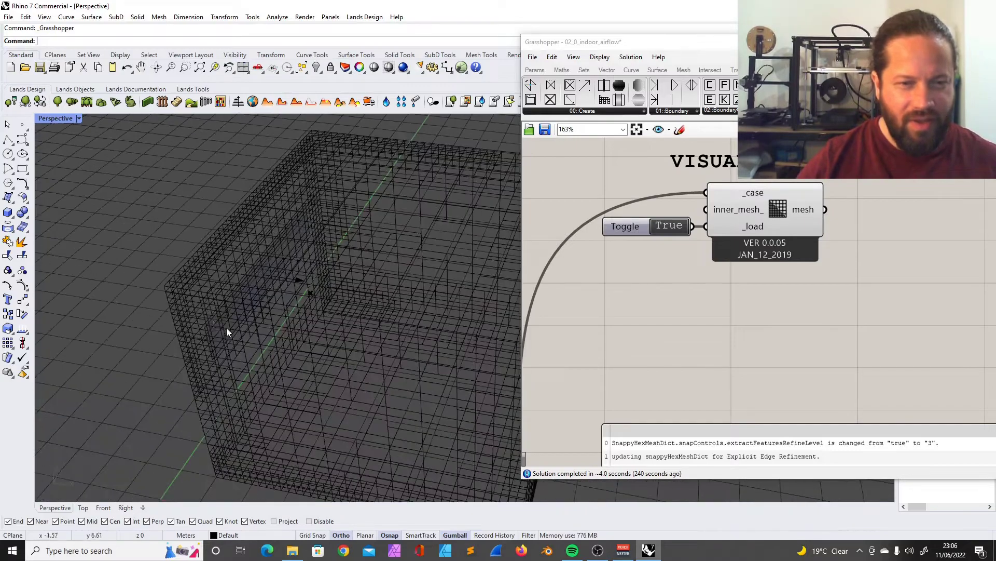
{"action": "scroll", "coordinate": [188, 292], "scroll_direction": "down", "scroll_amount": 5}
{"action": "left_click", "coordinate": [675, 225]}
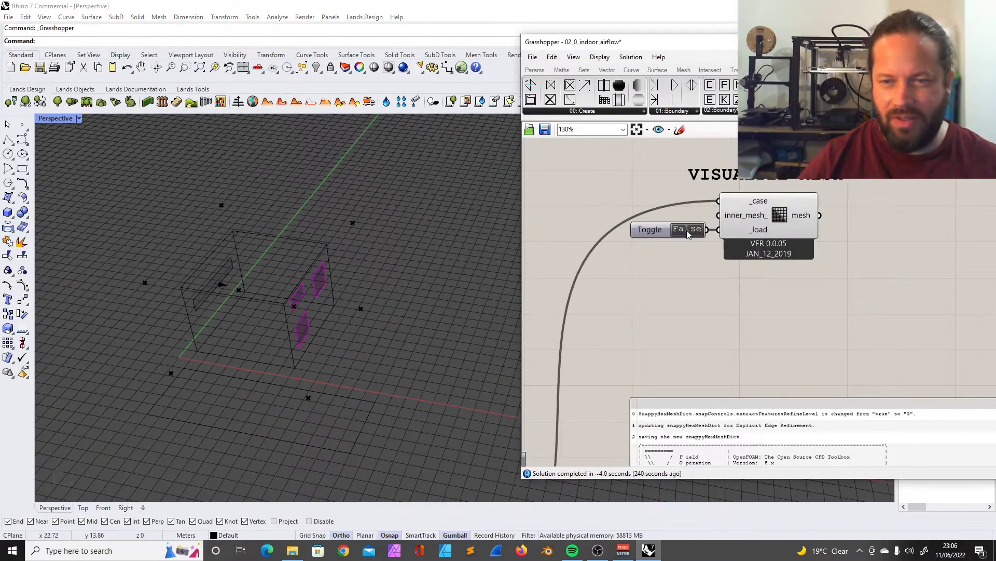
- Examine the update inlet wind velocity group and its boundary field text below the Meshing section
{"action": "scroll", "coordinate": [694, 230], "scroll_direction": "down", "scroll_amount": 3}
{"action": "scroll", "coordinate": [694, 230], "scroll_direction": "down", "scroll_amount": 4}
{"action": "scroll", "coordinate": [693, 335], "scroll_direction": "up", "scroll_amount": 4}
{"action": "scroll", "coordinate": [654, 285], "scroll_direction": "down", "scroll_amount": 6}
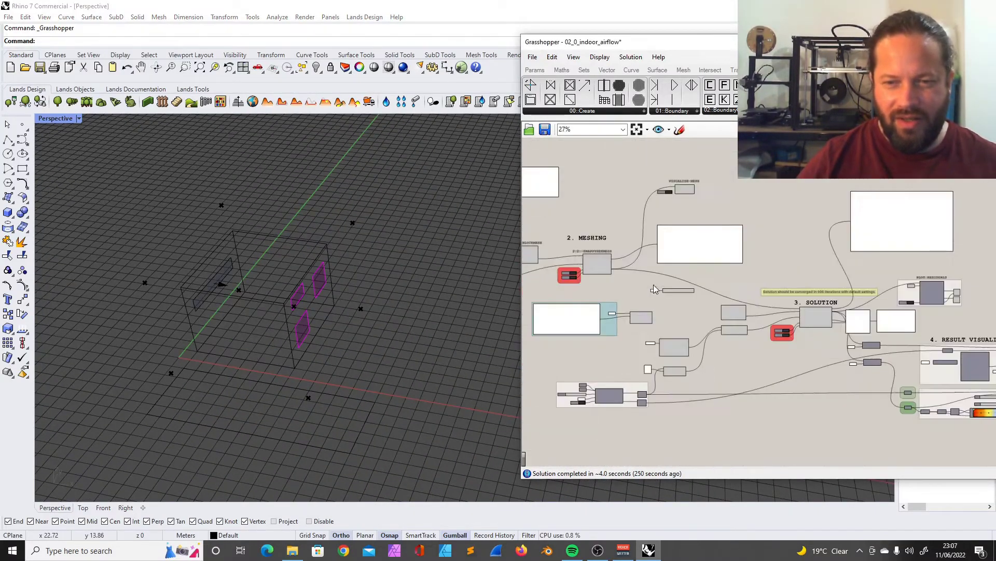
{"action": "scroll", "coordinate": [575, 306], "scroll_direction": "up", "scroll_amount": 5}
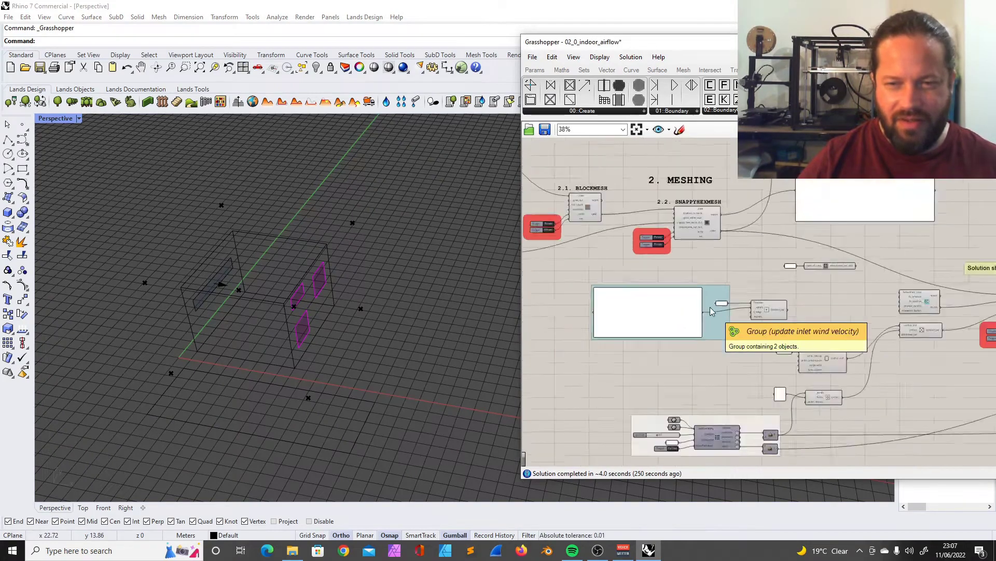
{"action": "scroll", "coordinate": [675, 306], "scroll_direction": "up", "scroll_amount": 3}
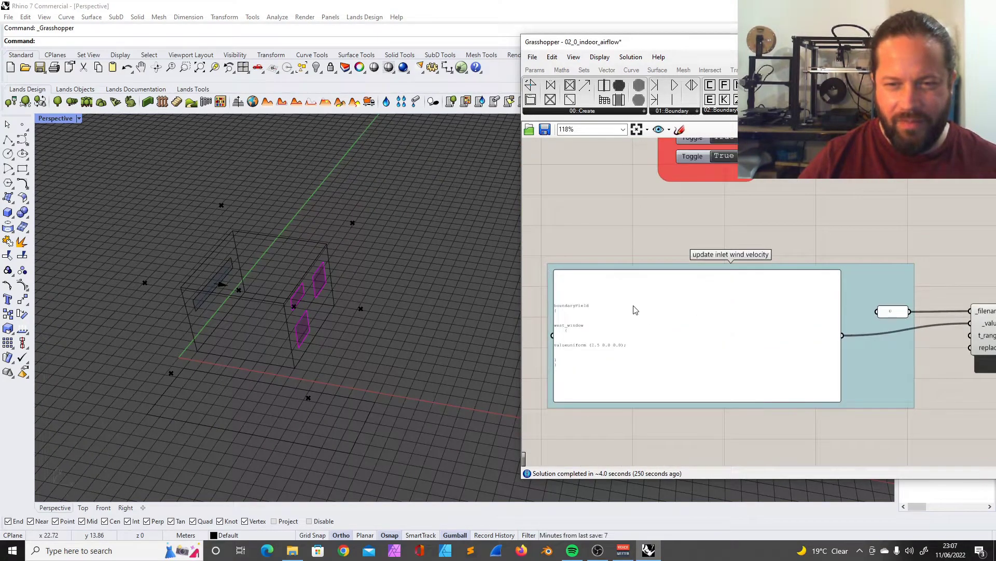
- Inspect the Solution component, its residual output panels and the recipe component feeding it, selecting the residual fields panel and the recipe
{"action": "scroll", "coordinate": [636, 309], "scroll_direction": "down", "scroll_amount": 9}
{"action": "scroll", "coordinate": [742, 351], "scroll_direction": "up", "scroll_amount": 3}
{"action": "scroll", "coordinate": [758, 349], "scroll_direction": "down", "scroll_amount": 3}
{"action": "scroll", "coordinate": [856, 318], "scroll_direction": "up", "scroll_amount": 7}
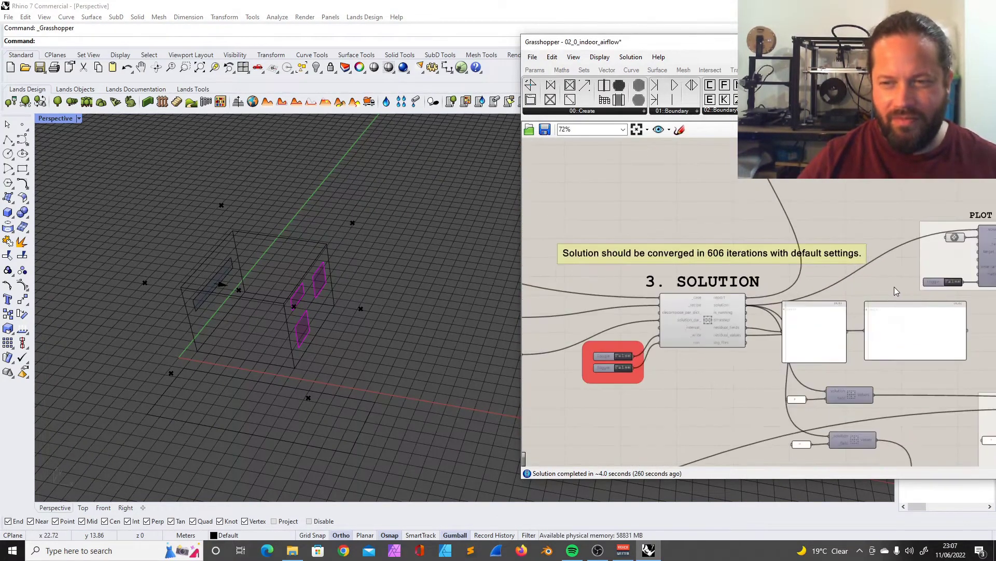
{"action": "scroll", "coordinate": [740, 308], "scroll_direction": "down", "scroll_amount": 4}
{"action": "scroll", "coordinate": [781, 311], "scroll_direction": "up", "scroll_amount": 4}
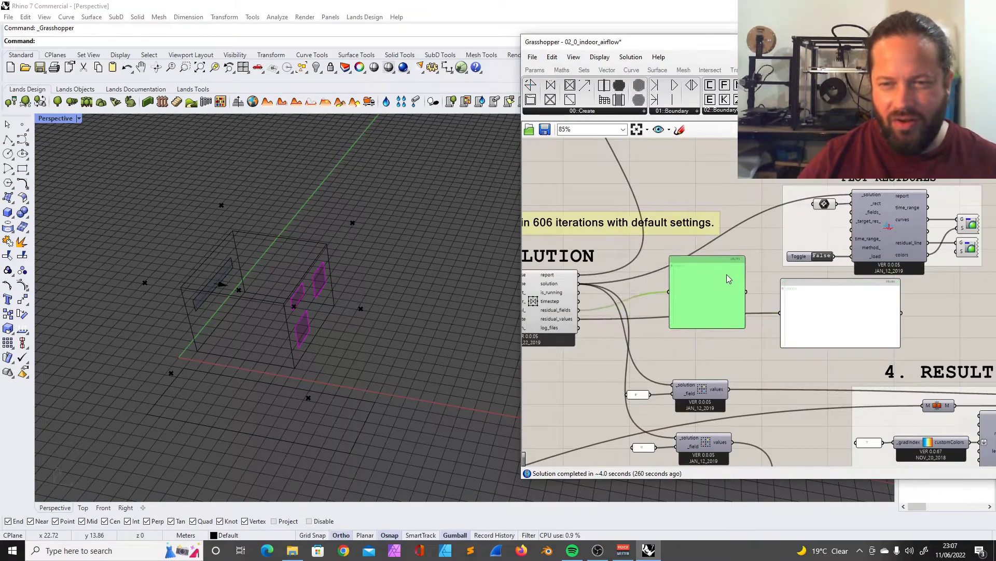
{"action": "scroll", "coordinate": [771, 301], "scroll_direction": "down", "scroll_amount": 3}
{"action": "scroll", "coordinate": [665, 296], "scroll_direction": "up", "scroll_amount": 4}
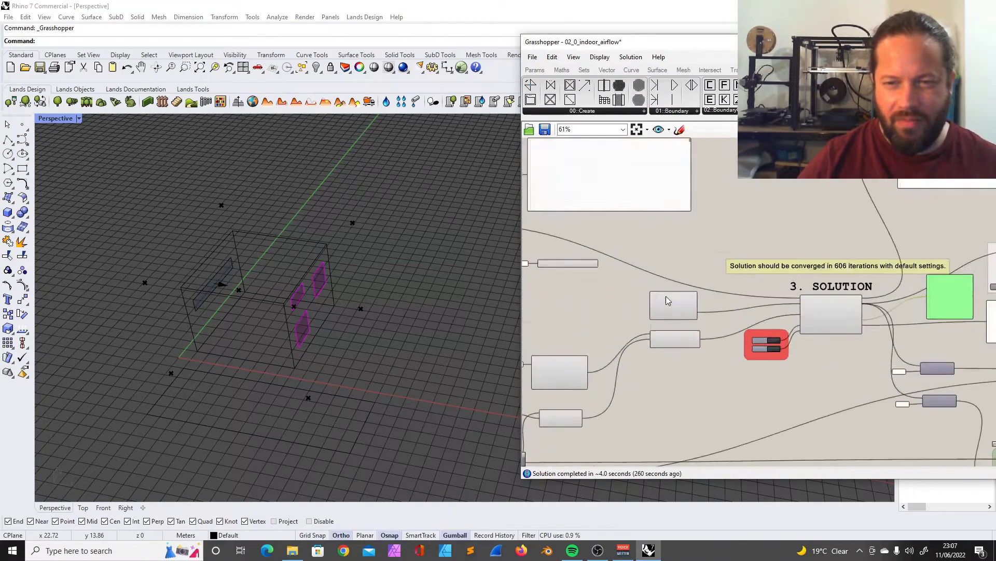
{"action": "scroll", "coordinate": [735, 313], "scroll_direction": "down", "scroll_amount": 5}
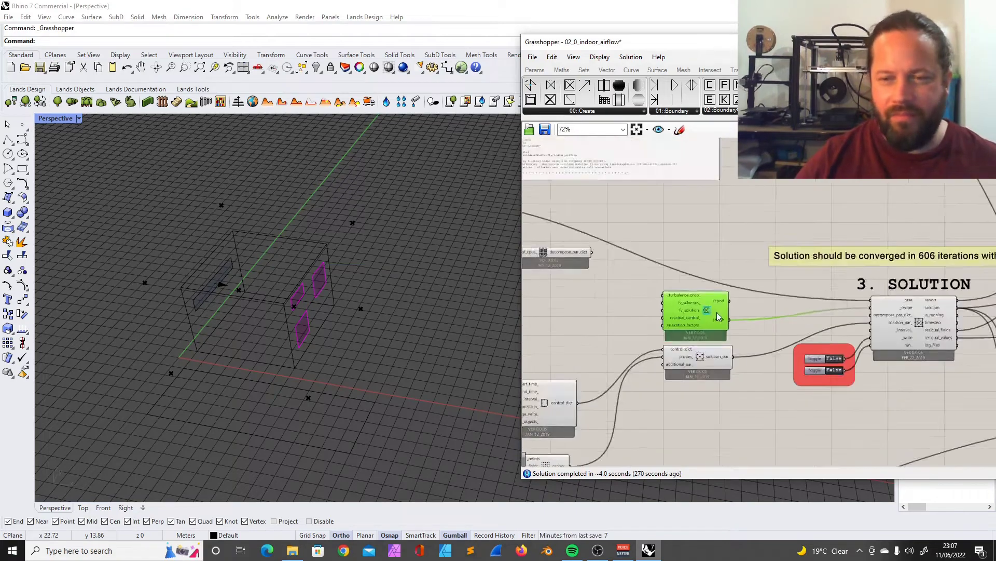
- Shift the Grasshopper window over to widen the visible canvas and place an LES turbulence component beside the recipe
{"action": "scroll", "coordinate": [653, 283], "scroll_direction": "up", "scroll_amount": 3}
{"action": "scroll", "coordinate": [711, 331], "scroll_direction": "down", "scroll_amount": 7}
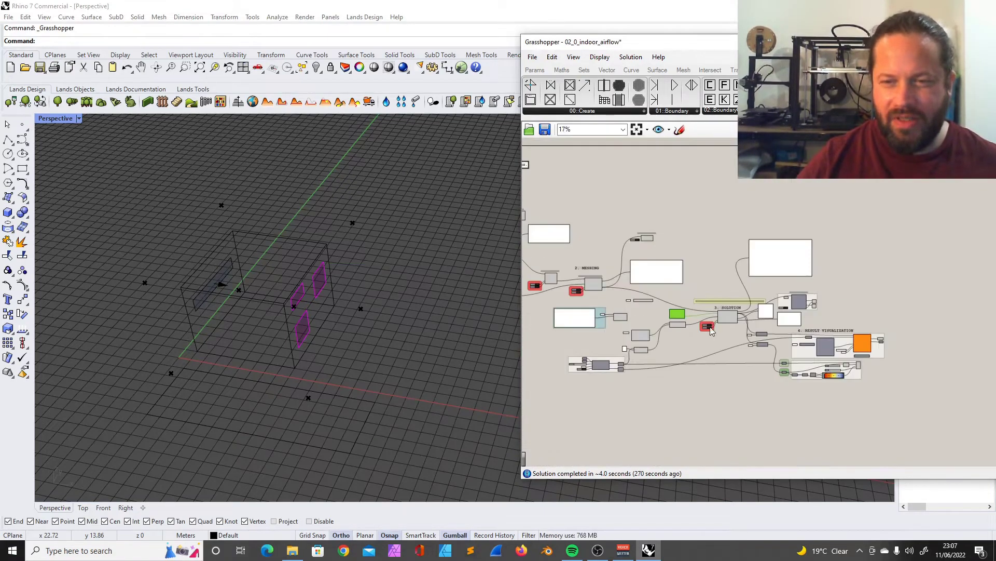
{"action": "left_click_drag", "start_coordinate": [795, 42], "coordinate": [768, 42]}
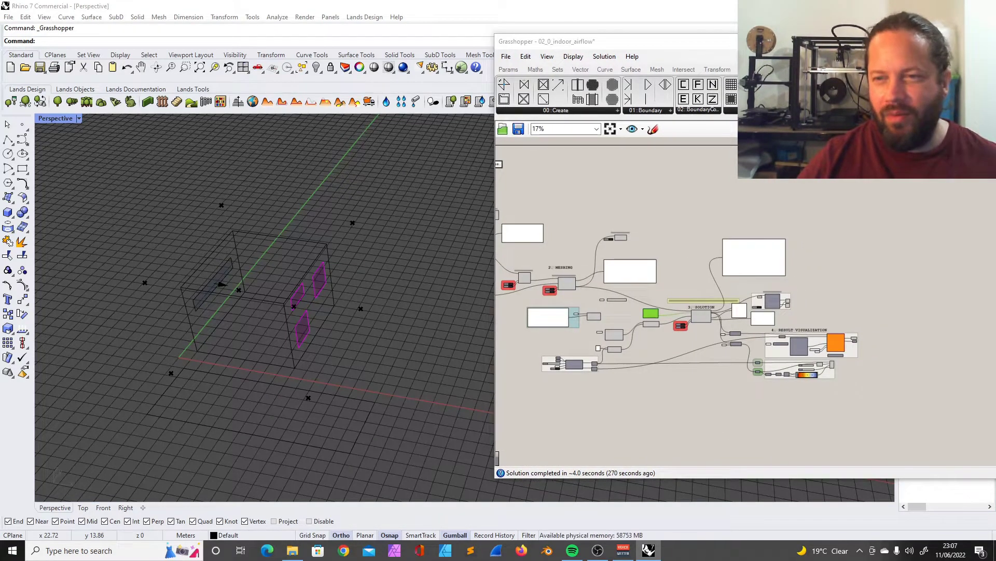
{"action": "scroll", "coordinate": [657, 280], "scroll_direction": "up", "scroll_amount": 5}
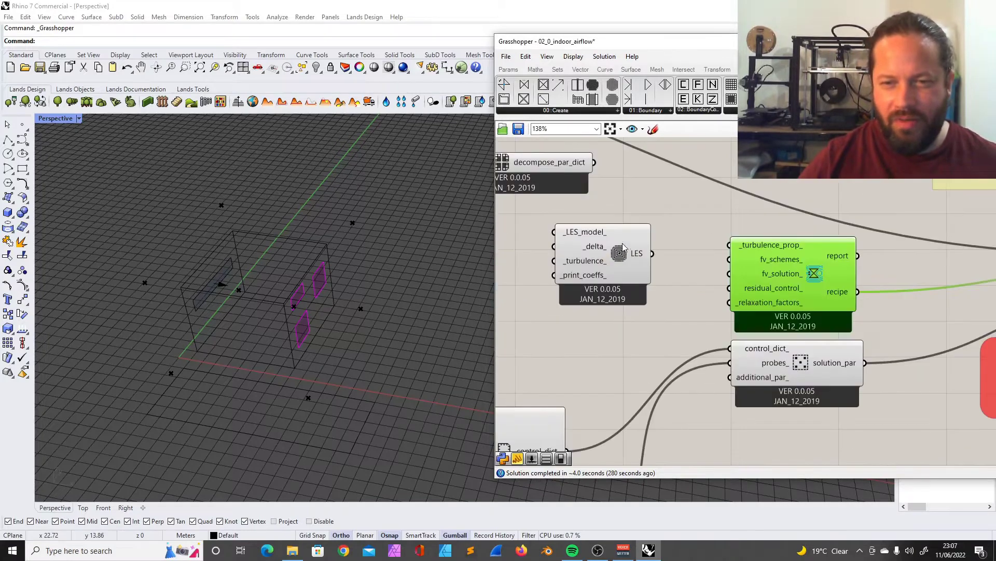
- Write the solution files by setting the toggle for the Solution component's write input to True
{"action": "scroll", "coordinate": [725, 251], "scroll_direction": "down", "scroll_amount": 3}
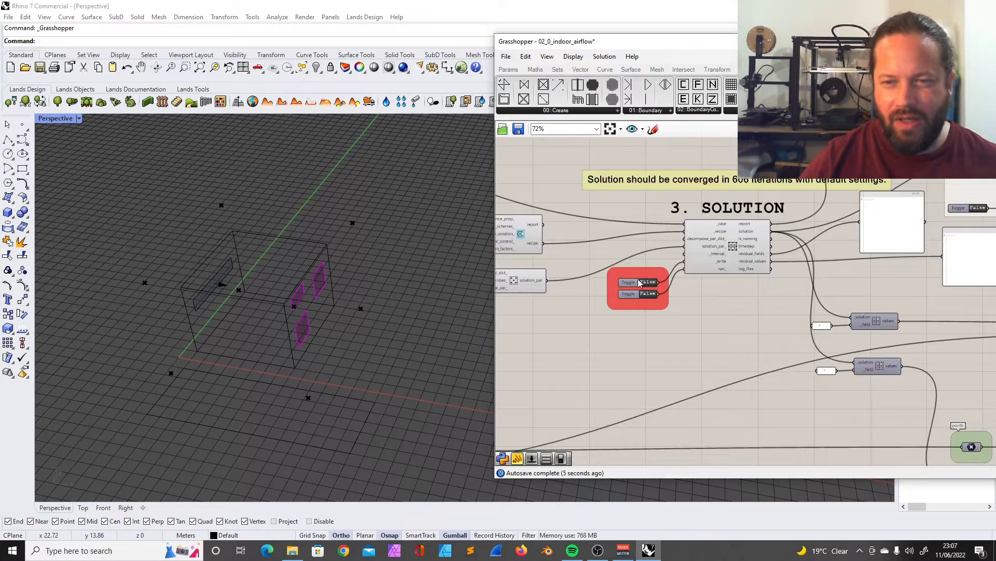
{"action": "scroll", "coordinate": [649, 292], "scroll_direction": "up", "scroll_amount": 4}
{"action": "double_click", "coordinate": [662, 285]}
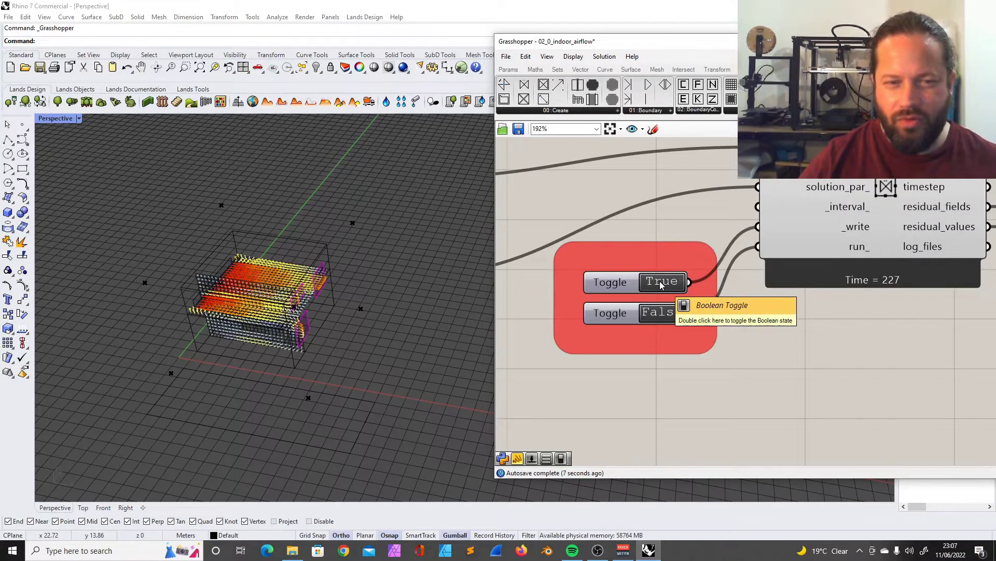
- Examine the coloured velocity vectors in the room from above, from the side and up close in the Perspective view
{"action": "right_click_drag", "start_coordinate": [384, 289], "coordinate": [355, 365]}
{"action": "scroll", "coordinate": [289, 283], "scroll_direction": "up", "scroll_amount": 8}
{"action": "scroll", "coordinate": [291, 284], "scroll_direction": "down", "scroll_amount": 5}
{"action": "right_click_drag", "start_coordinate": [299, 285], "coordinate": [334, 187]}
{"action": "scroll", "coordinate": [309, 220], "scroll_direction": "up", "scroll_amount": 6}
{"action": "scroll", "coordinate": [308, 219], "scroll_direction": "down", "scroll_amount": 4}
{"action": "scroll", "coordinate": [340, 200], "scroll_direction": "down", "scroll_amount": 7}
{"action": "scroll", "coordinate": [347, 240], "scroll_direction": "up", "scroll_amount": 11}
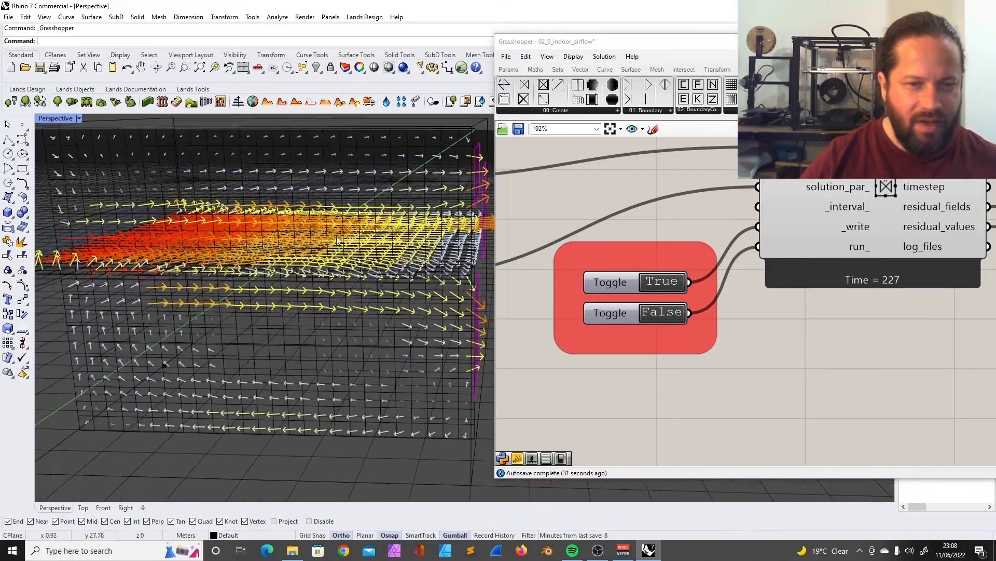
{"action": "right_click_drag", "start_coordinate": [345, 243], "coordinate": [337, 318]}
{"action": "scroll", "coordinate": [319, 223], "scroll_direction": "down", "scroll_amount": 5}
{"action": "scroll", "coordinate": [319, 230], "scroll_direction": "down", "scroll_amount": 5}
{"action": "scroll", "coordinate": [338, 318], "scroll_direction": "up", "scroll_amount": 8}
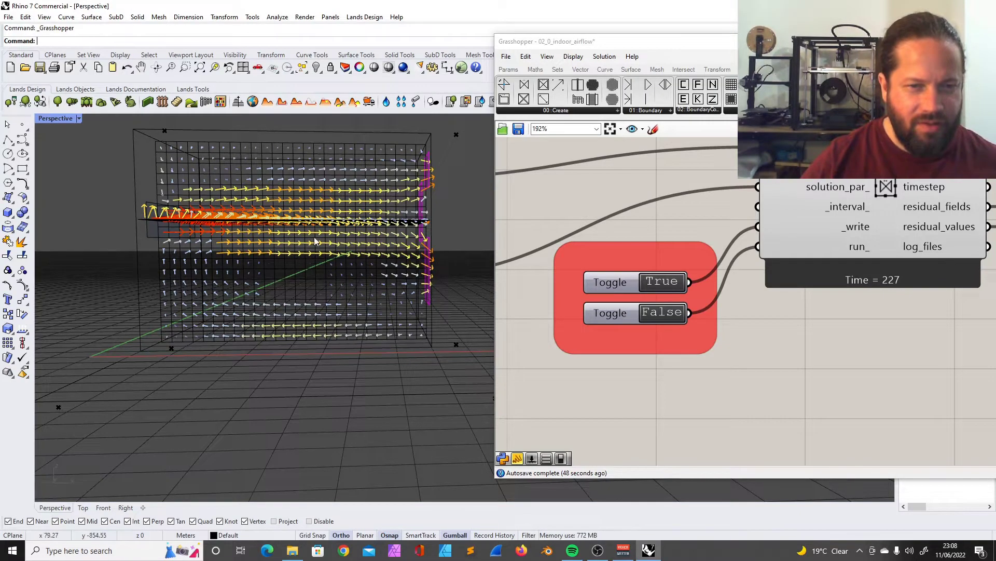
- Run the CFD solution by setting its run toggle to True, and check the end-time panel and the Solution component's iteration time
{"action": "double_click", "coordinate": [655, 311]}
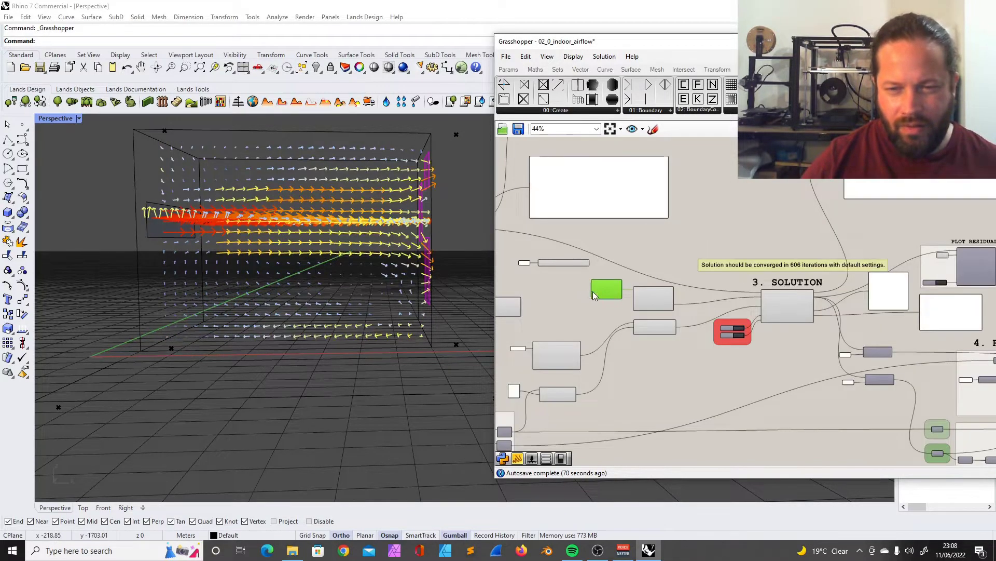
{"action": "scroll", "coordinate": [624, 337], "scroll_direction": "up", "scroll_amount": 3}
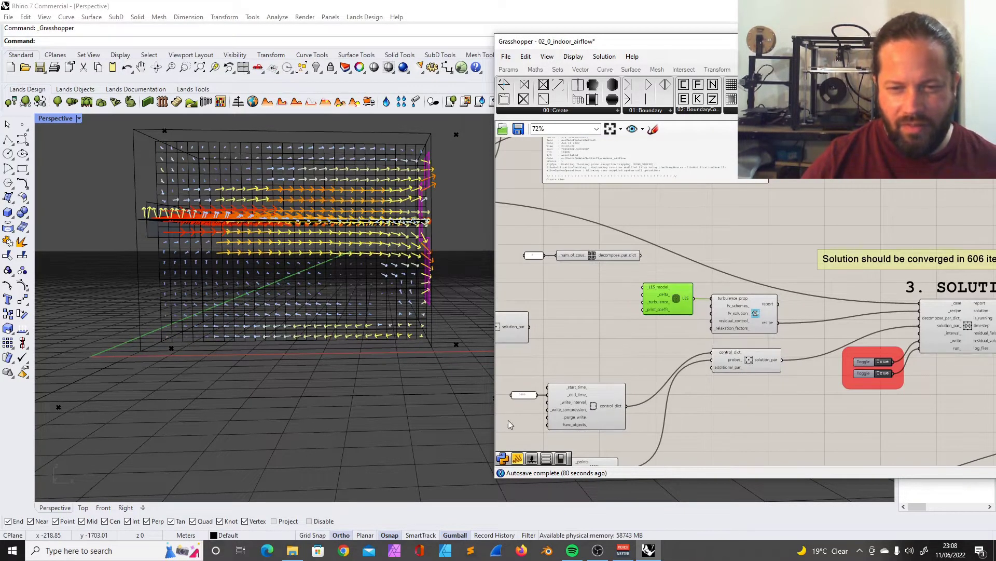
{"action": "scroll", "coordinate": [529, 395], "scroll_direction": "up", "scroll_amount": 6}
{"action": "scroll", "coordinate": [551, 360], "scroll_direction": "down", "scroll_amount": 6}
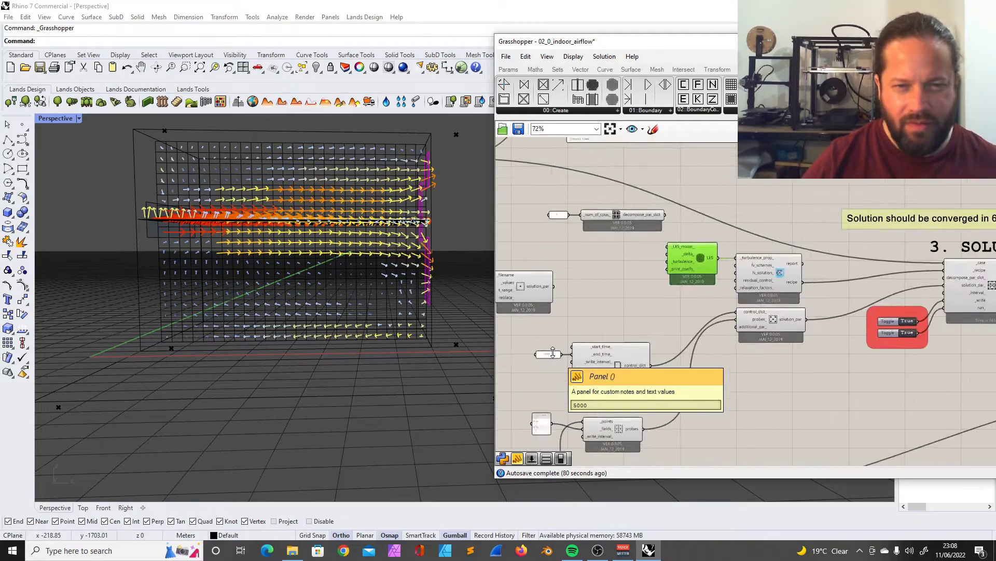
{"action": "scroll", "coordinate": [713, 401], "scroll_direction": "down", "scroll_amount": 5}
{"action": "scroll", "coordinate": [819, 384], "scroll_direction": "up", "scroll_amount": 8}
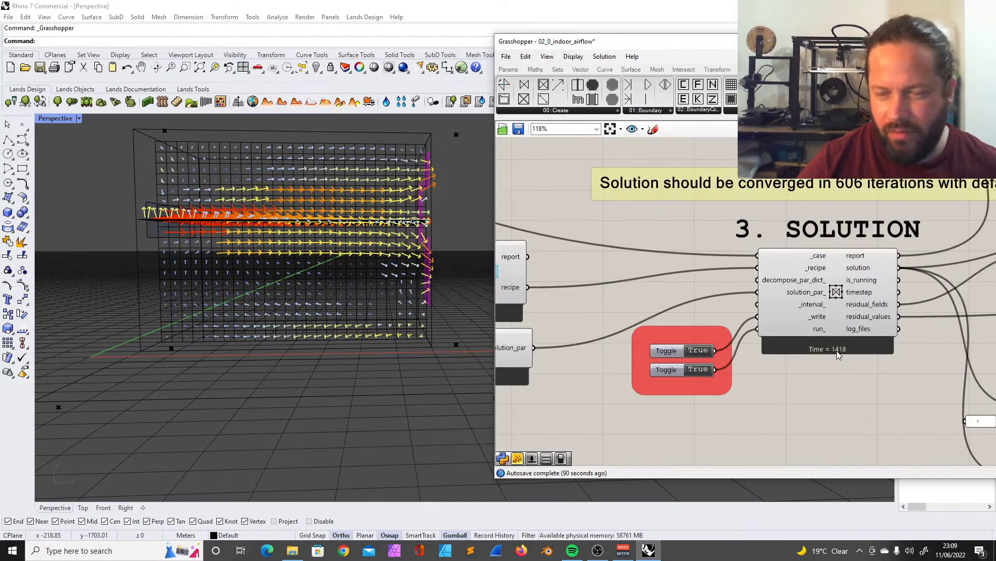
{"action": "scroll", "coordinate": [852, 347], "scroll_direction": "up", "scroll_amount": 3}
{"action": "scroll", "coordinate": [873, 334], "scroll_direction": "down", "scroll_amount": 2}
{"action": "scroll", "coordinate": [889, 334], "scroll_direction": "up", "scroll_amount": 3}
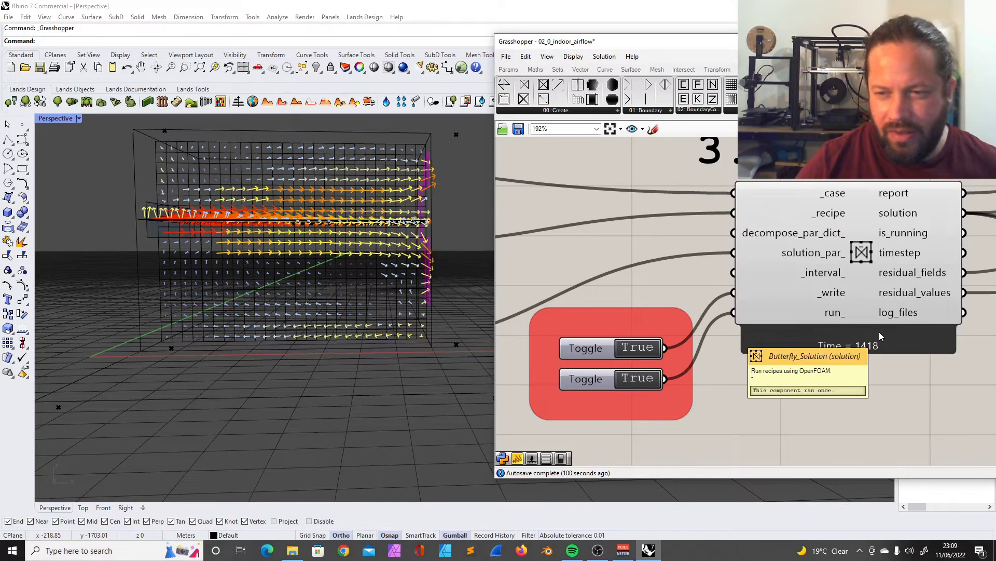
{"action": "mouse_move", "coordinate": [343, 260]}
{"action": "right_mouse_down"}
{"action": "mouse_move", "coordinate": [280, 416]}
{"action": "mouse_move", "coordinate": [280, 363]}
{"action": "mouse_move", "coordinate": [280, 388]}
{"action": "mouse_move", "coordinate": [311, 289]}
{"action": "mouse_move", "coordinate": [338, 254]}
{"action": "right_mouse_up"}
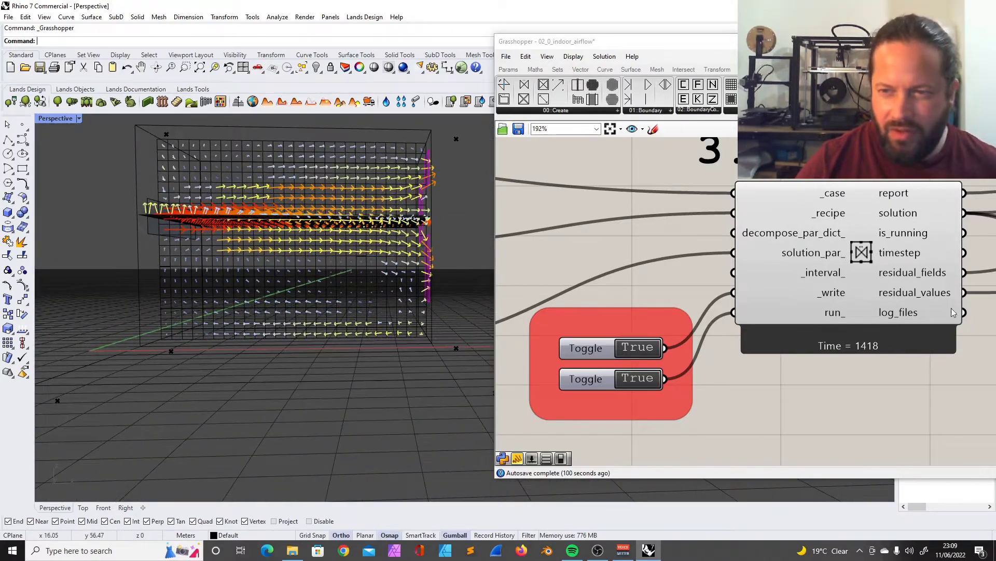
- Load the residual plot by setting the toggle of the Plot Residuals component to True, and select that component
{"action": "scroll", "coordinate": [825, 356], "scroll_direction": "down", "scroll_amount": 8}
{"action": "right_click_drag", "start_coordinate": [826, 356], "coordinate": [582, 312]}
{"action": "scroll", "coordinate": [690, 303], "scroll_direction": "down", "scroll_amount": 1}
{"action": "scroll", "coordinate": [746, 258], "scroll_direction": "up", "scroll_amount": 6}
{"action": "scroll", "coordinate": [651, 256], "scroll_direction": "up", "scroll_amount": 1}
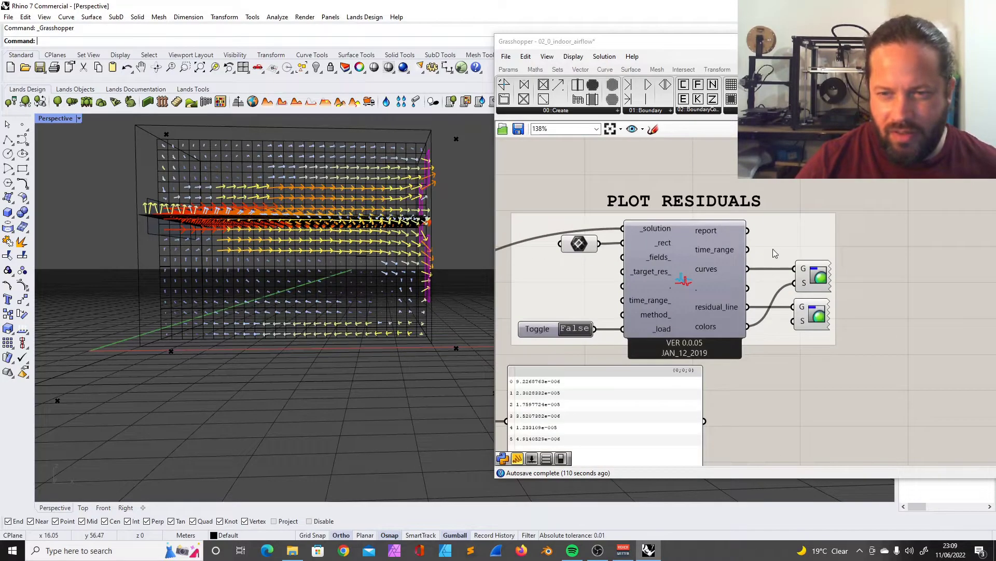
{"action": "scroll", "coordinate": [778, 248], "scroll_direction": "down", "scroll_amount": 3}
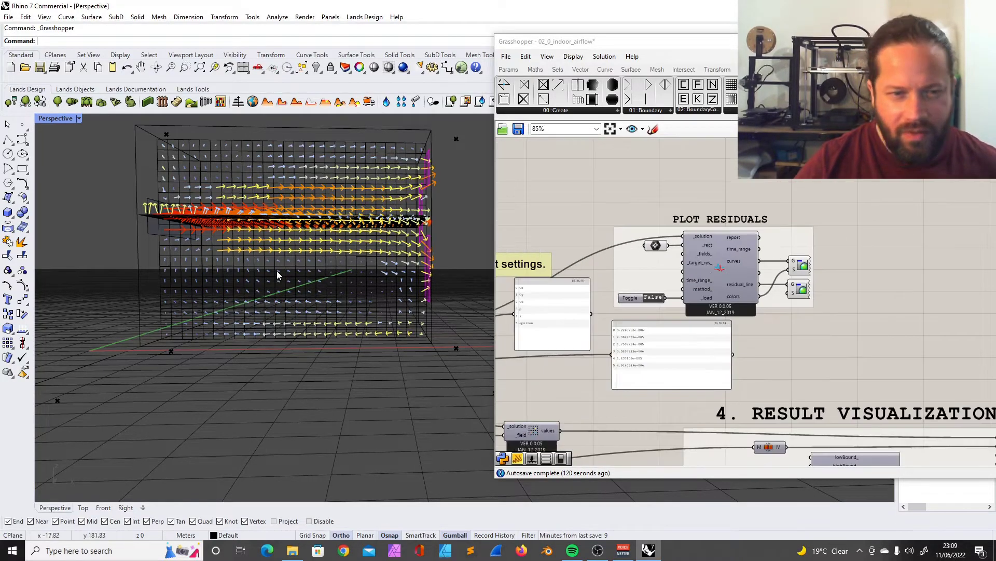
{"action": "right_click_drag", "start_coordinate": [306, 249], "coordinate": [320, 315]}
{"action": "scroll", "coordinate": [320, 316], "scroll_direction": "down", "scroll_amount": 6}
{"action": "scroll", "coordinate": [313, 331], "scroll_direction": "up", "scroll_amount": 2}
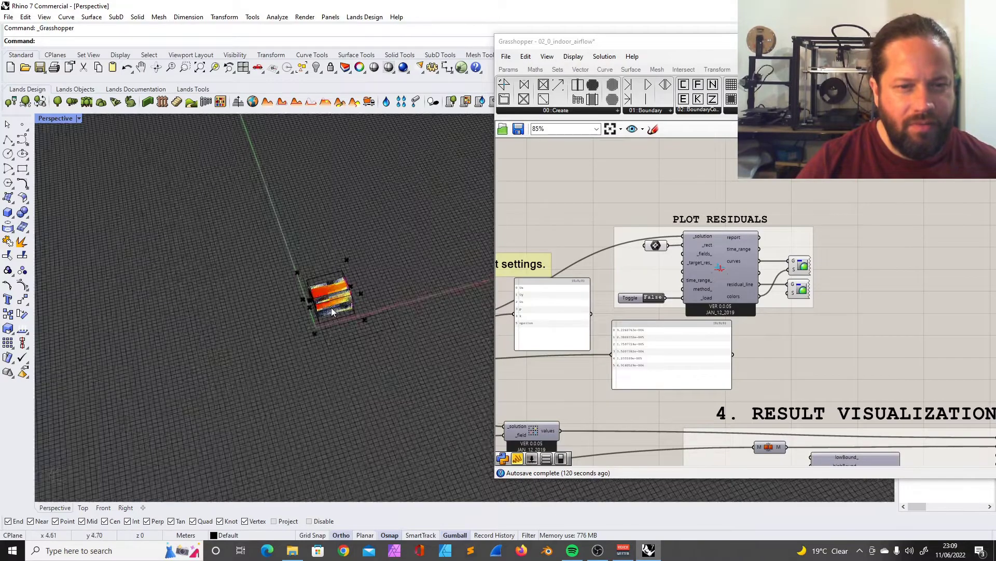
{"action": "scroll", "coordinate": [346, 311], "scroll_direction": "down", "scroll_amount": 2}
{"action": "scroll", "coordinate": [318, 362], "scroll_direction": "down", "scroll_amount": 2}
{"action": "scroll", "coordinate": [345, 305], "scroll_direction": "up", "scroll_amount": 6}
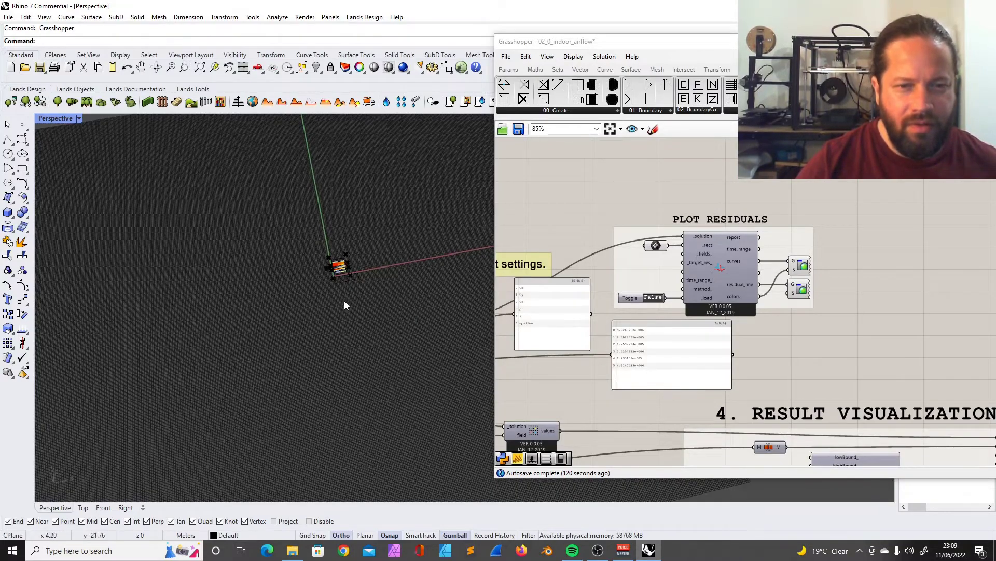
{"action": "scroll", "coordinate": [342, 244], "scroll_direction": "up", "scroll_amount": 3}
- Examine the residual curves drawn beside the room model in the Perspective view
{"action": "right_click_drag", "start_coordinate": [338, 337], "coordinate": [340, 391]}
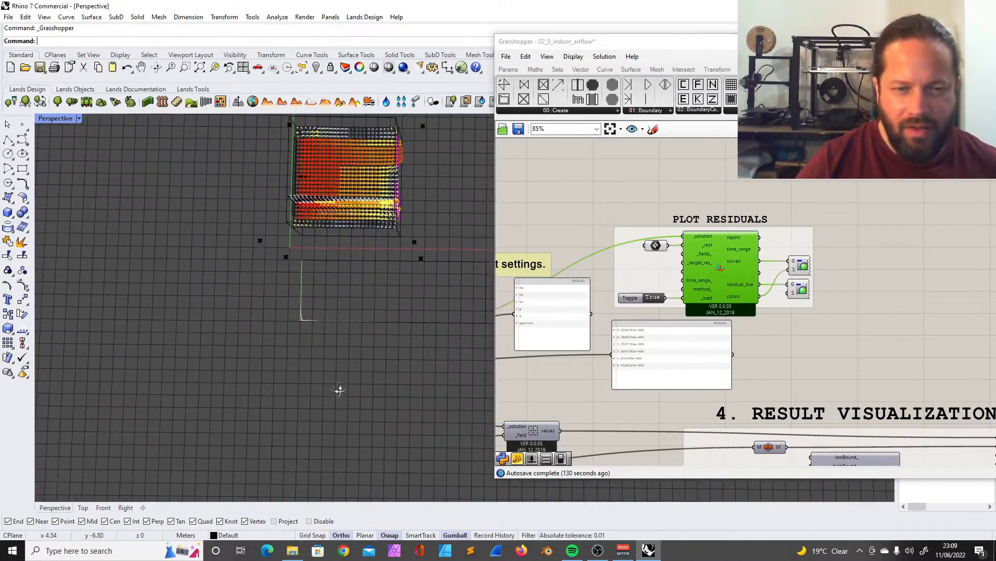
{"action": "scroll", "coordinate": [300, 310], "scroll_direction": "up", "scroll_amount": 9}
{"action": "scroll", "coordinate": [249, 308], "scroll_direction": "down", "scroll_amount": 5}
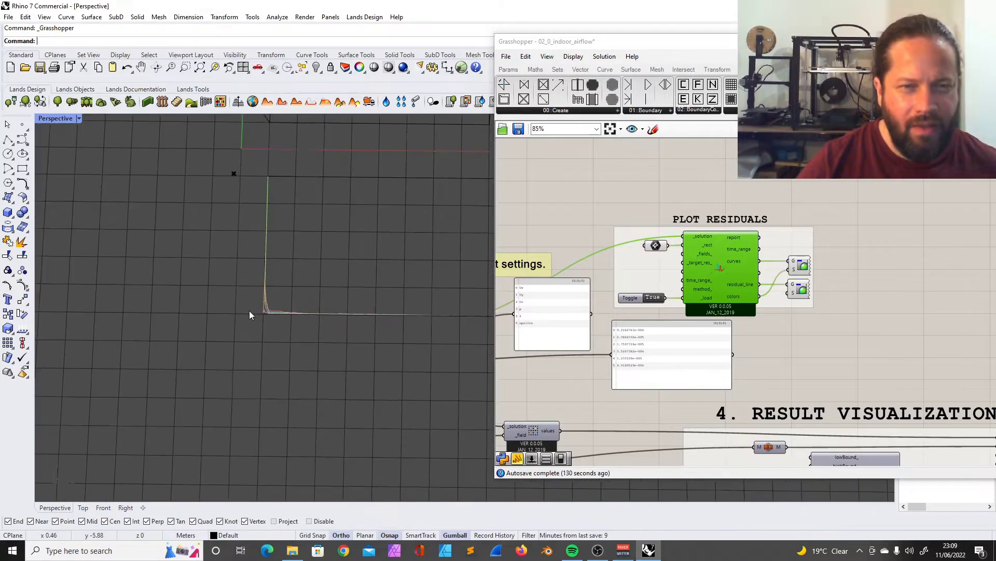
{"action": "scroll", "coordinate": [370, 285], "scroll_direction": "up", "scroll_amount": 3}
{"action": "scroll", "coordinate": [228, 294], "scroll_direction": "down", "scroll_amount": 3}
{"action": "mouse_move", "coordinate": [338, 280]}
{"action": "right_mouse_down"}
{"action": "mouse_move", "coordinate": [334, 269]}
{"action": "mouse_move", "coordinate": [334, 280]}
{"action": "right_mouse_up"}
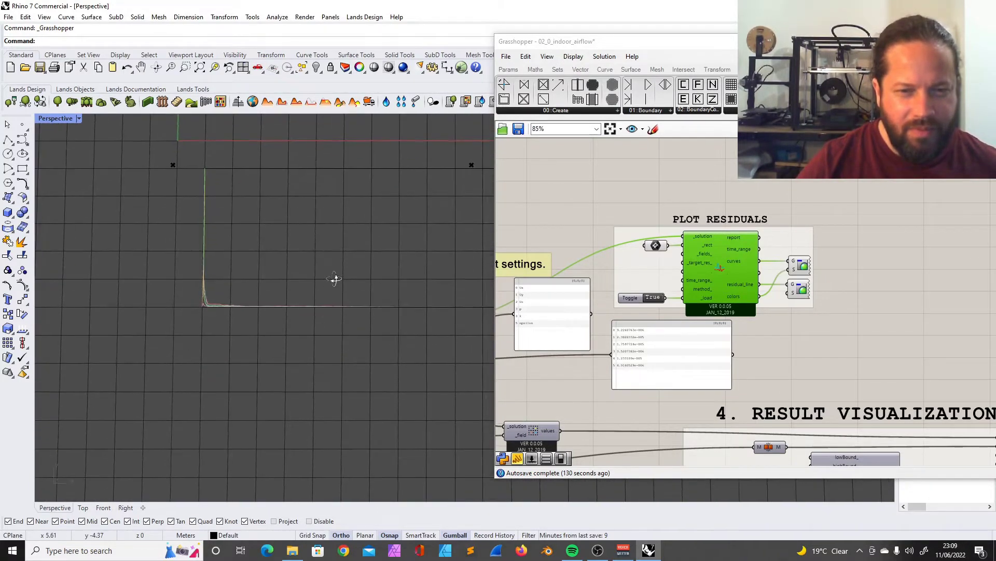
{"action": "scroll", "coordinate": [334, 279], "scroll_direction": "down", "scroll_amount": 4}
{"action": "scroll", "coordinate": [350, 303], "scroll_direction": "up", "scroll_amount": 8}
{"action": "scroll", "coordinate": [311, 301], "scroll_direction": "down", "scroll_amount": 8}
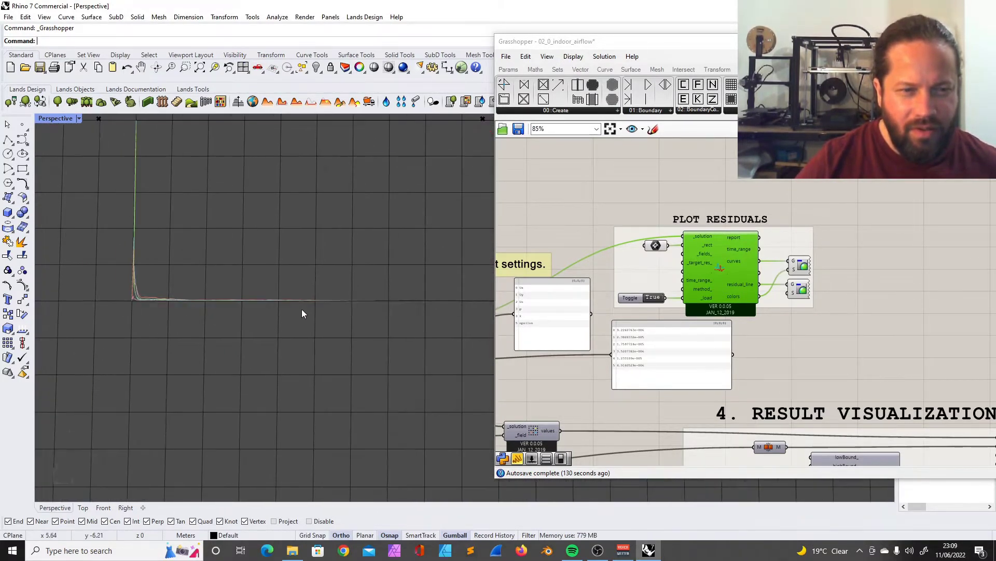
- Set the Perspective viewport to the Top view to see the residual plot flat
{"action": "left_click", "coordinate": [50, 119]}
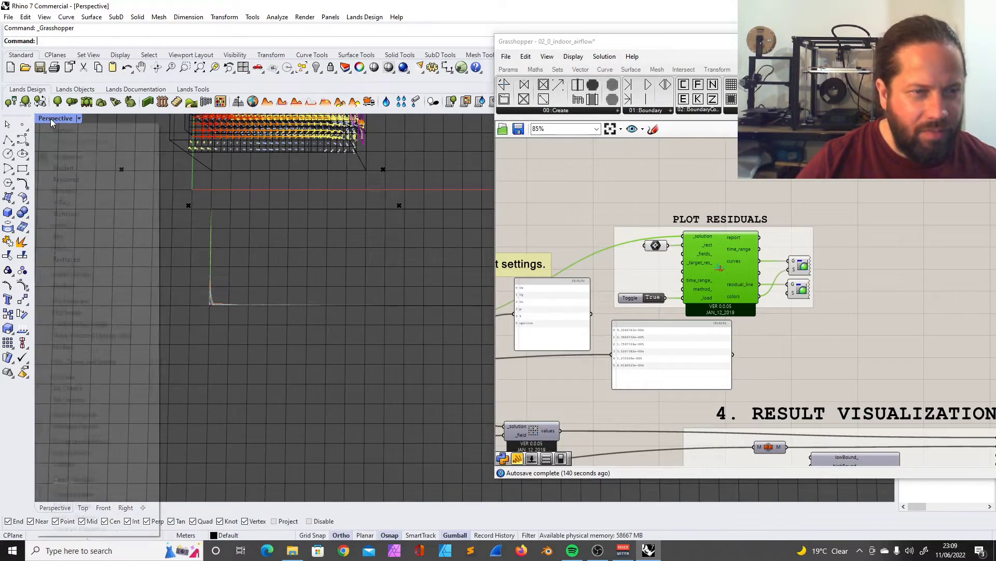
{"action": "mouse_move", "coordinate": [103, 379]}
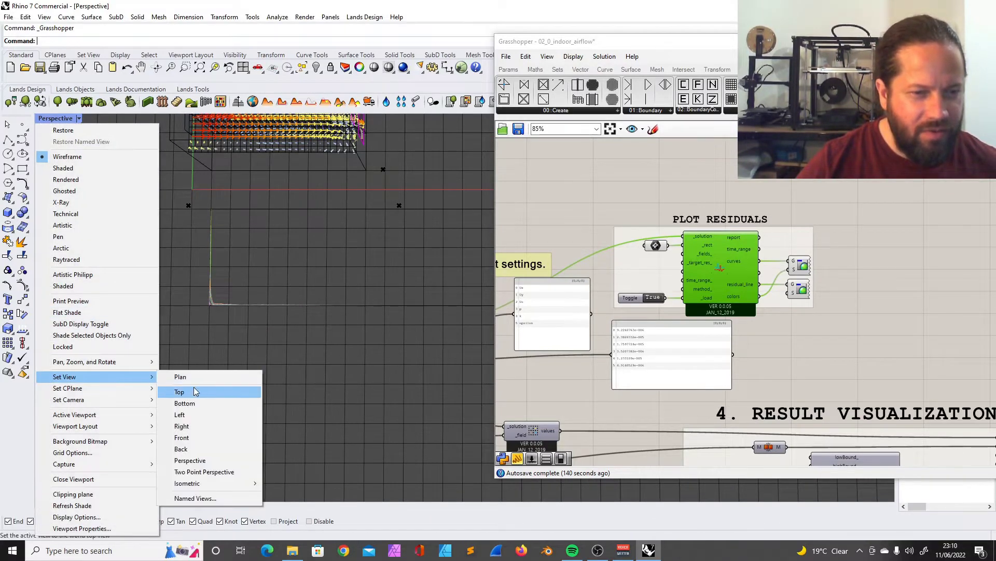
{"action": "left_click", "coordinate": [194, 391]}
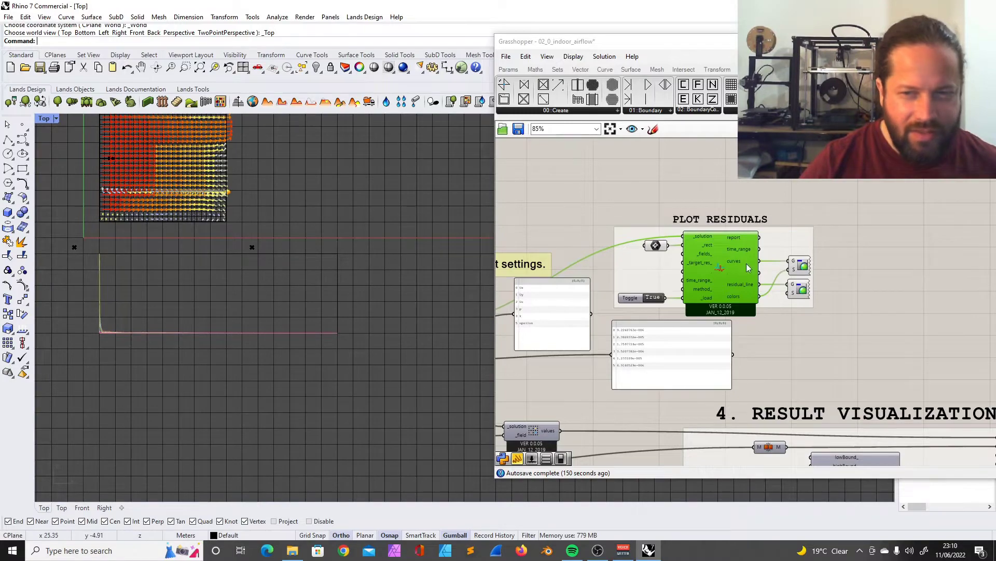
- Check the Solution component's time and residual values, and inspect the two components that read the P and U field values
{"action": "scroll", "coordinate": [748, 268], "scroll_direction": "down", "scroll_amount": 5}
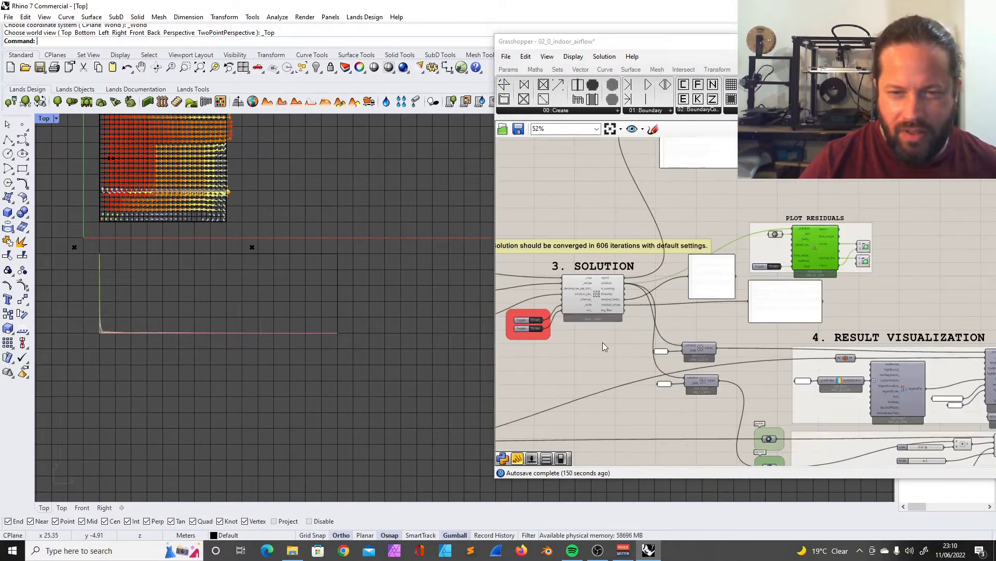
{"action": "scroll", "coordinate": [605, 347], "scroll_direction": "up", "scroll_amount": 6}
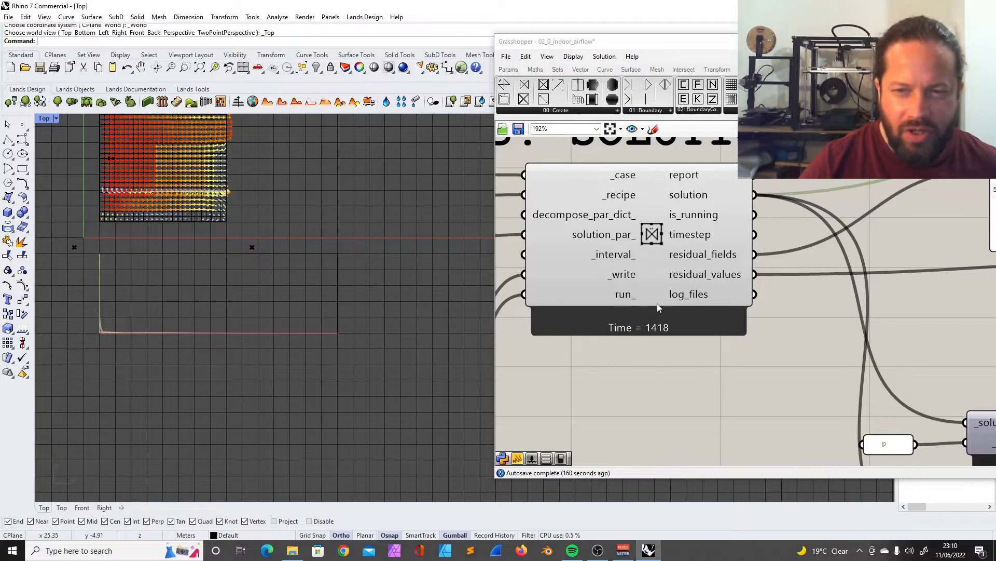
{"action": "mouse_move", "coordinate": [711, 277]}
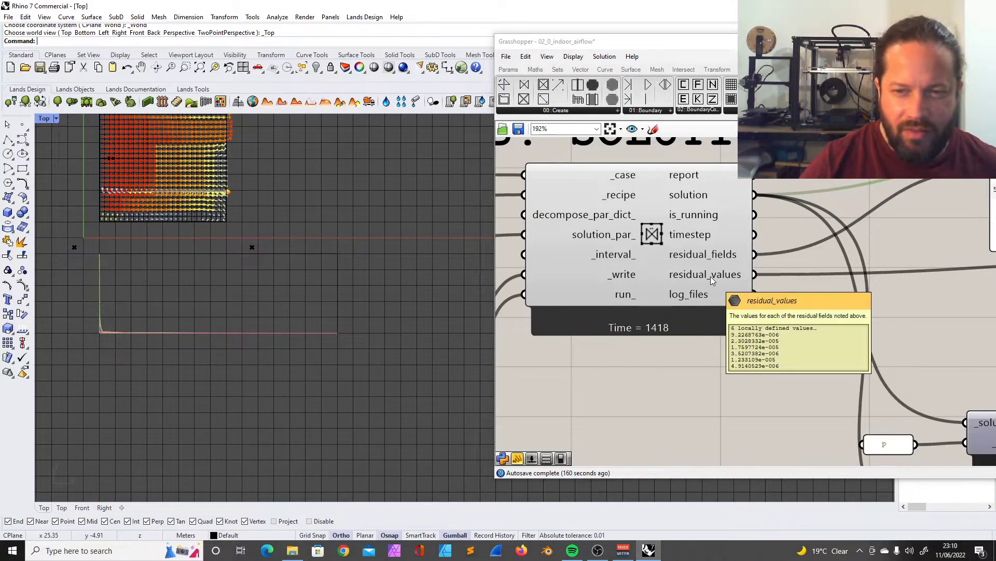
{"action": "scroll", "coordinate": [600, 299], "scroll_direction": "down", "scroll_amount": 10}
{"action": "scroll", "coordinate": [595, 287], "scroll_direction": "up", "scroll_amount": 6}
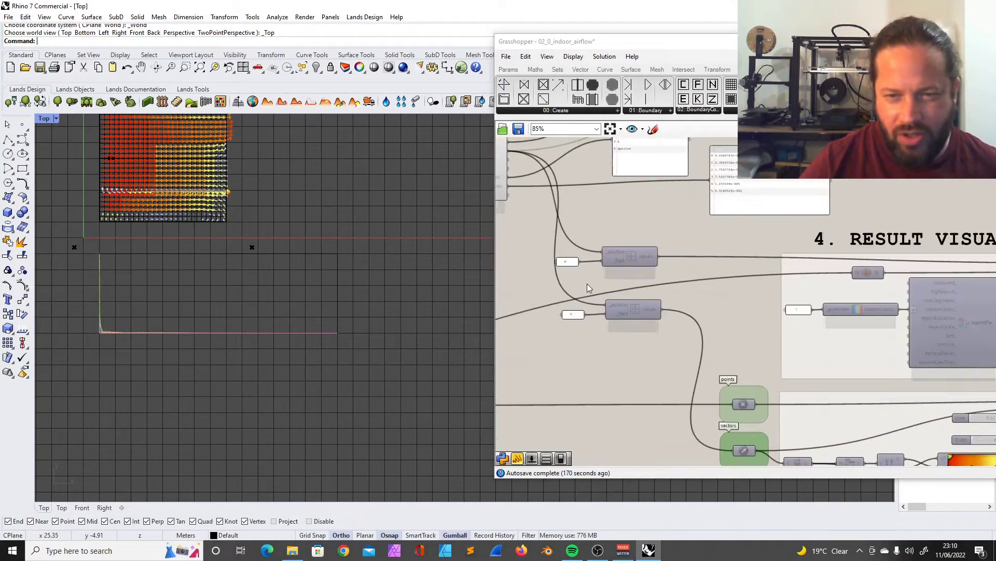
{"action": "scroll", "coordinate": [593, 283], "scroll_direction": "up", "scroll_amount": 3}
{"action": "left_click", "coordinate": [640, 251]}
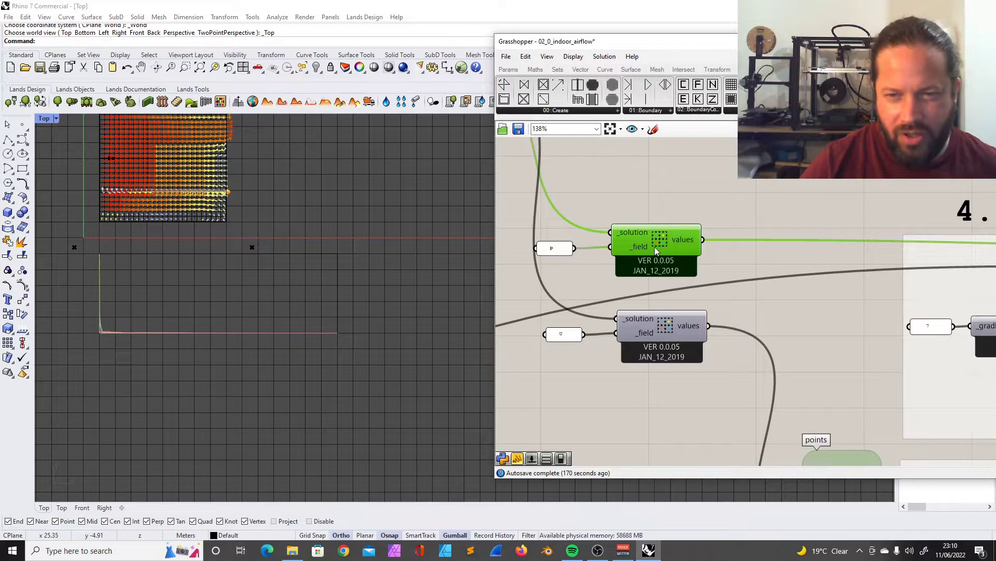
{"action": "left_click", "coordinate": [669, 323]}
{"action": "right_click_drag", "start_coordinate": [669, 323], "coordinate": [637, 289]}
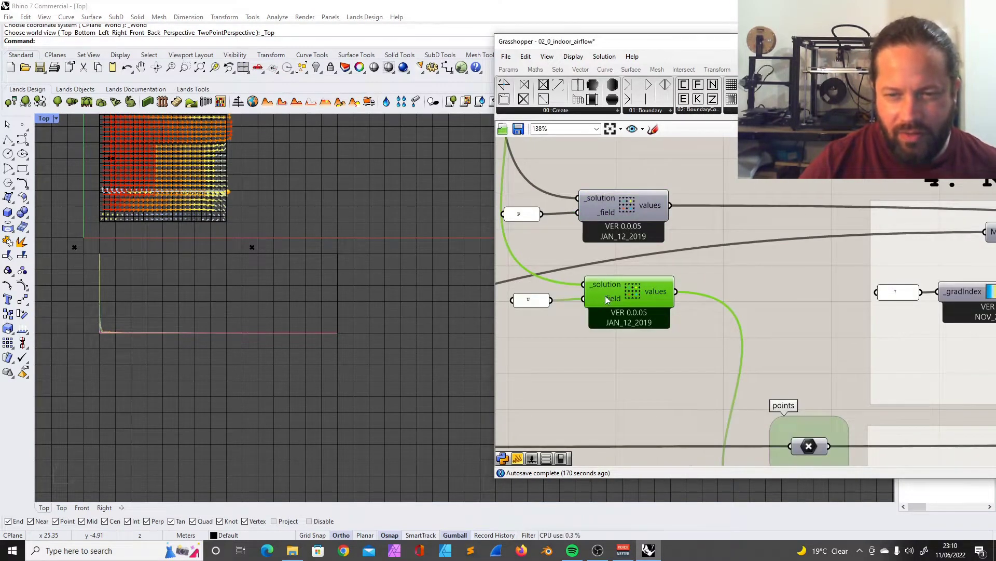
{"action": "scroll", "coordinate": [606, 299], "scroll_direction": "down", "scroll_amount": 4}
{"action": "scroll", "coordinate": [767, 383], "scroll_direction": "up", "scroll_amount": 4}
- Show the legend geometry and the recoloured pressure mesh of the Result Visualization section in the viewport
{"action": "left_click", "coordinate": [830, 256]}
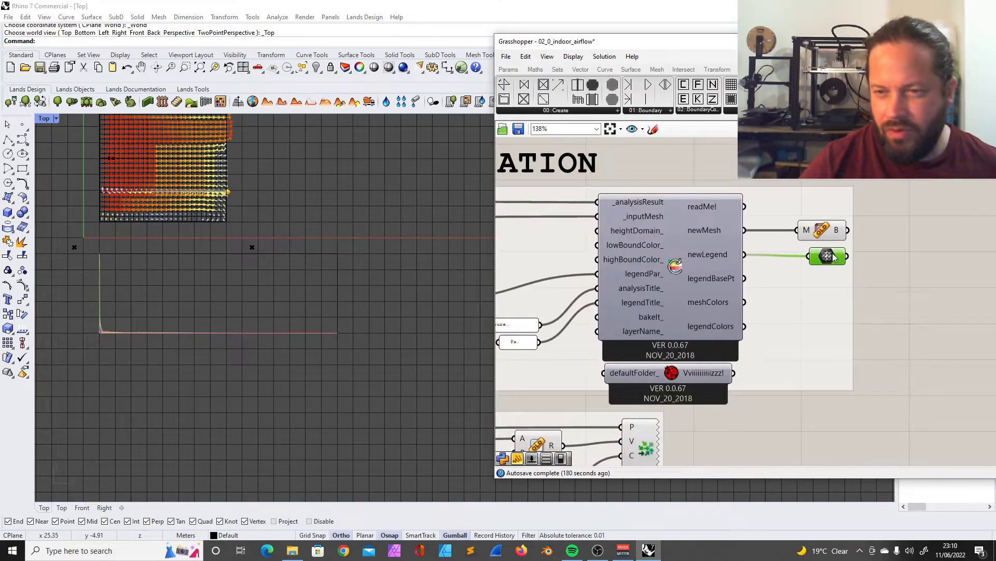
{"action": "right_click_drag", "start_coordinate": [297, 153], "coordinate": [288, 229]}
{"action": "middle_click_drag", "start_coordinate": [288, 229], "coordinate": [275, 275]}
{"action": "scroll", "coordinate": [247, 282], "scroll_direction": "down", "scroll_amount": 5}
{"action": "left_click", "coordinate": [684, 227]}
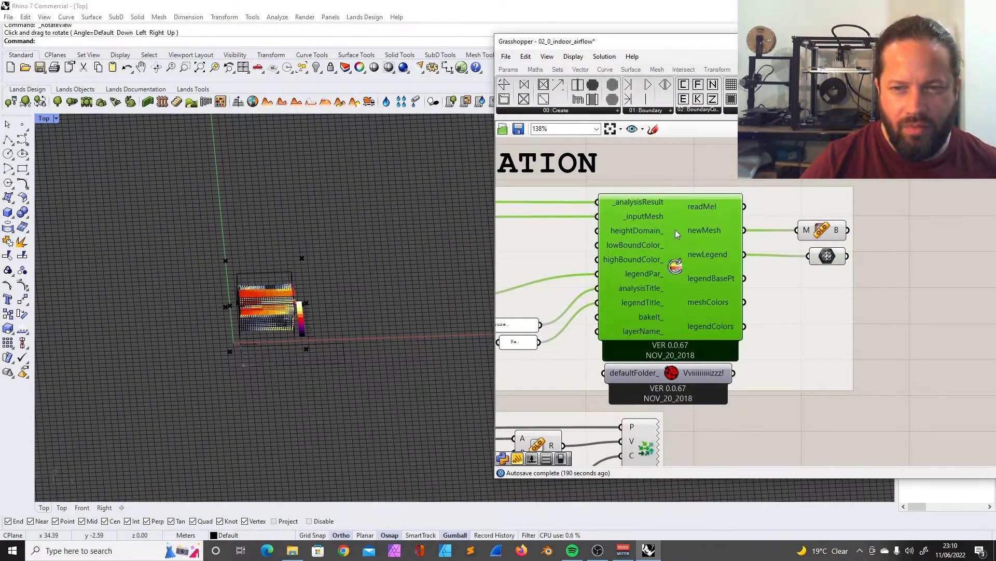
- Hide the velocity vector display and examine the coloured pressure mesh with its legend from above and at an angle
{"action": "right_click_drag", "start_coordinate": [311, 244], "coordinate": [325, 264], "text": "ctrl+shift"}
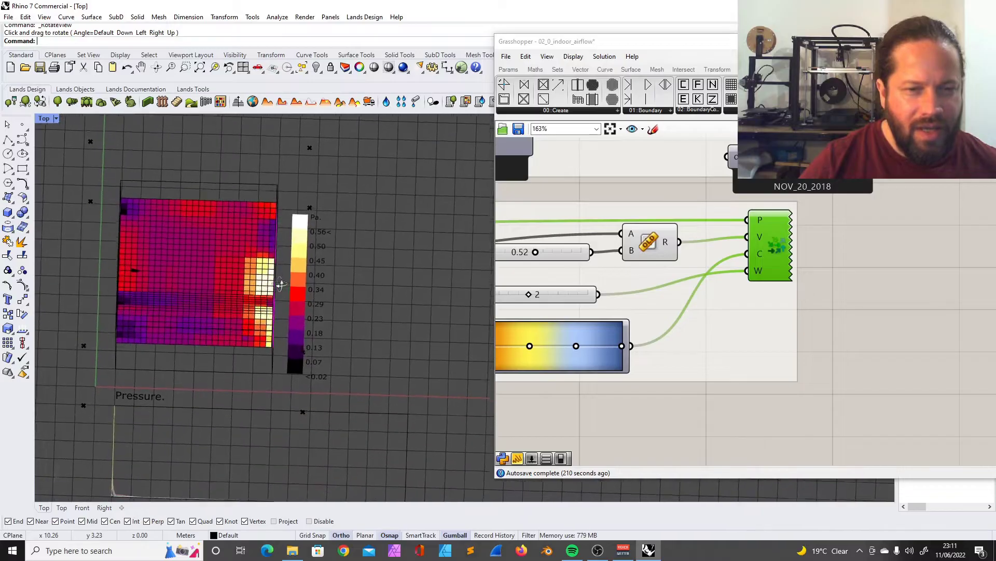
{"action": "right_click_drag", "start_coordinate": [281, 285], "coordinate": [283, 297], "text": "ctrl+shift"}
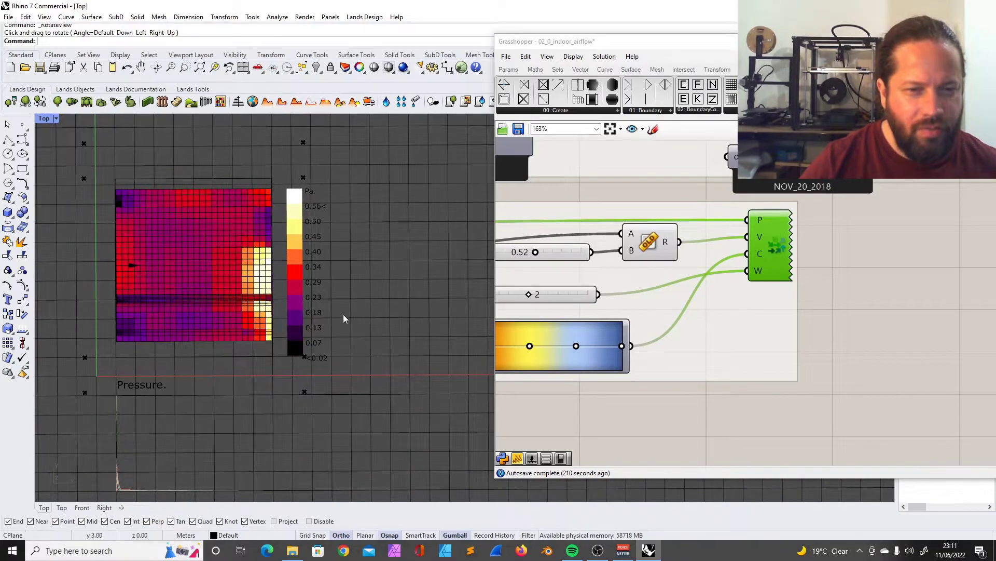
{"action": "right_click_drag", "start_coordinate": [295, 301], "coordinate": [320, 229], "text": "ctrl+shift"}
{"action": "right_click_drag", "start_coordinate": [333, 338], "coordinate": [270, 364], "text": "ctrl+shift"}
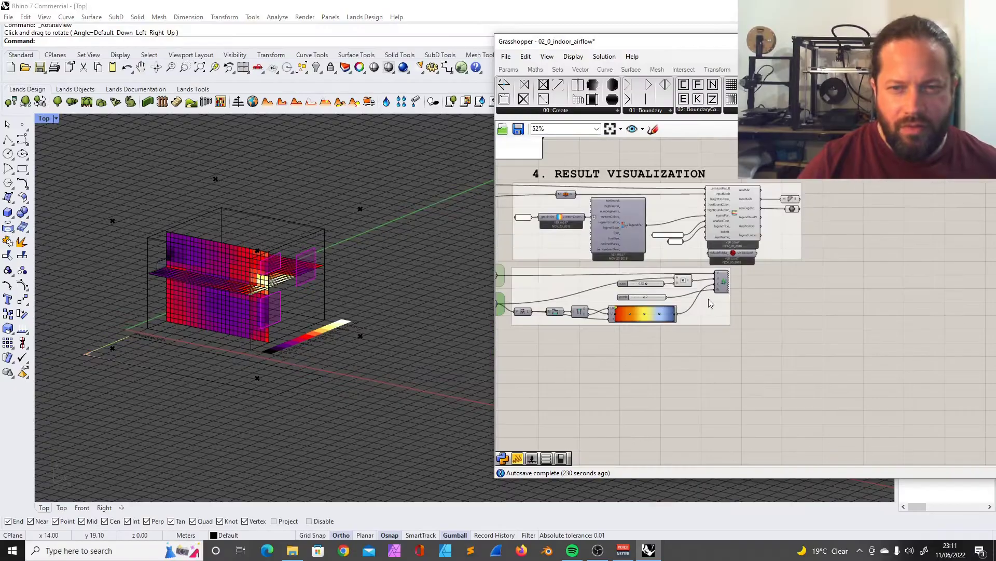
- Open the Butterfly example definition 03_pipe_meshing.gh from the examplefiles folder
{"action": "scroll", "coordinate": [675, 286], "scroll_direction": "down", "scroll_amount": 5}
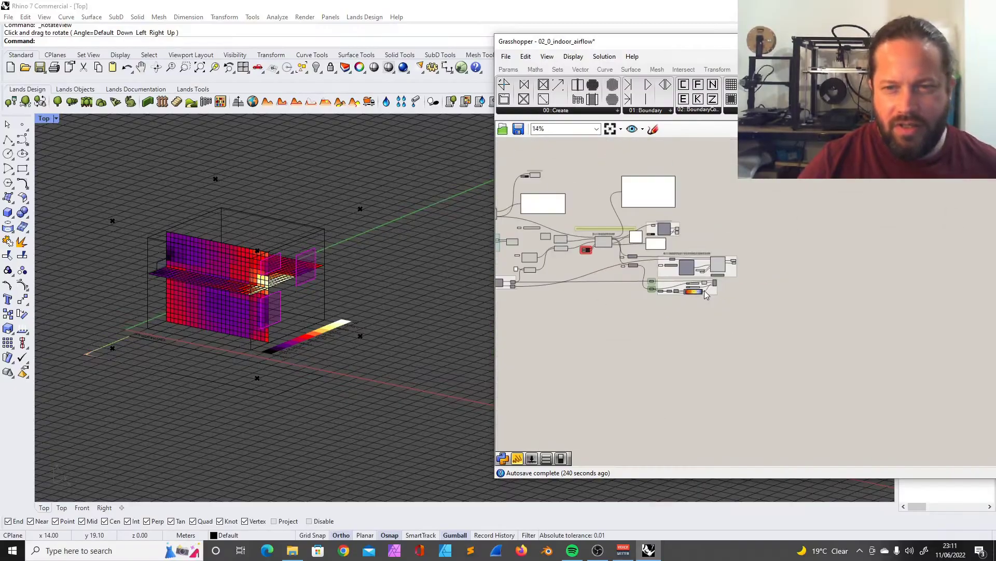
{"action": "left_click_drag", "start_coordinate": [656, 42], "coordinate": [550, 39]}
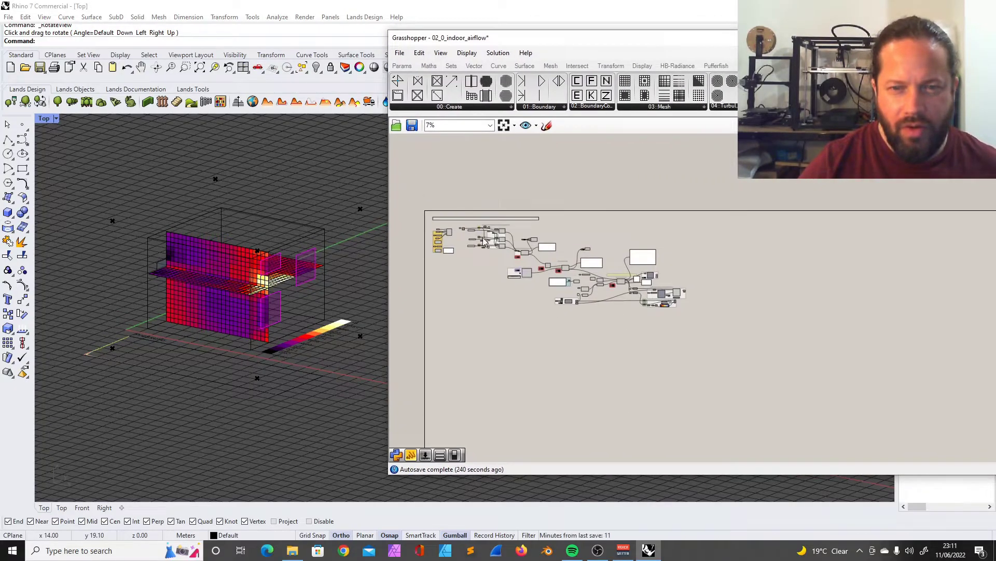
{"action": "scroll", "coordinate": [485, 241], "scroll_direction": "up", "scroll_amount": 3}
{"action": "scroll", "coordinate": [516, 264], "scroll_direction": "down", "scroll_amount": 1}
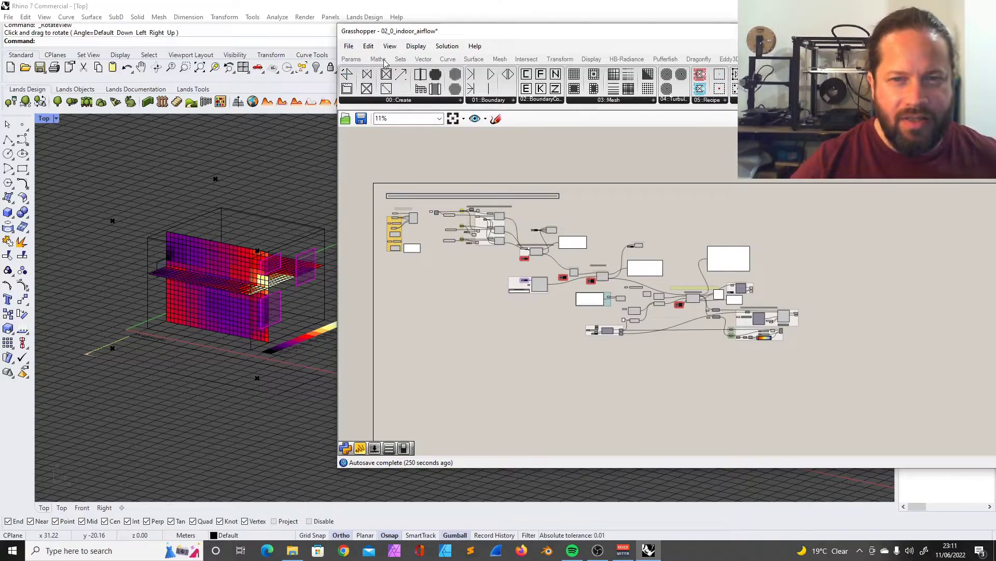
{"action": "left_click_drag", "start_coordinate": [848, 36], "coordinate": [685, 27]}
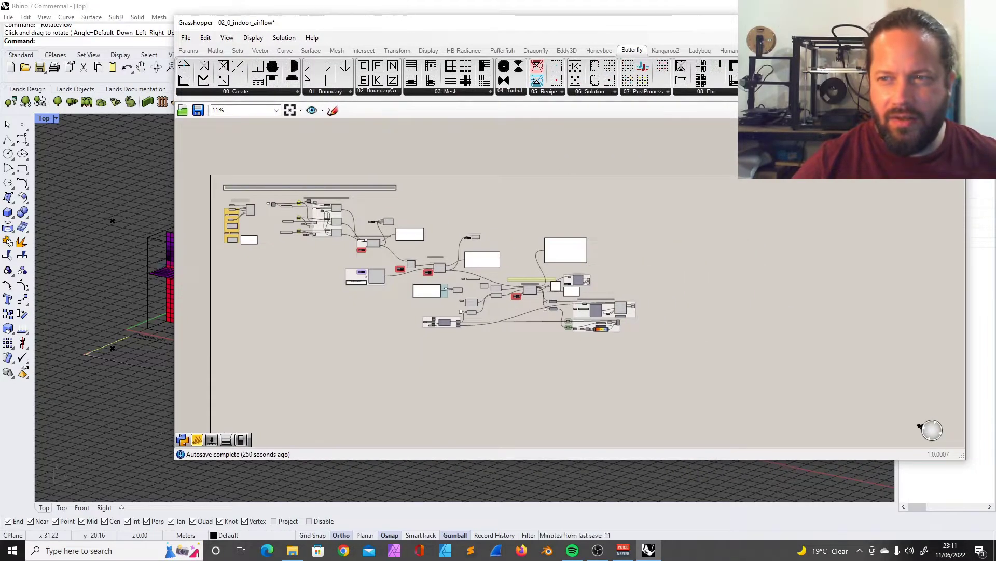
{"action": "key", "text": "ctrl+o"}
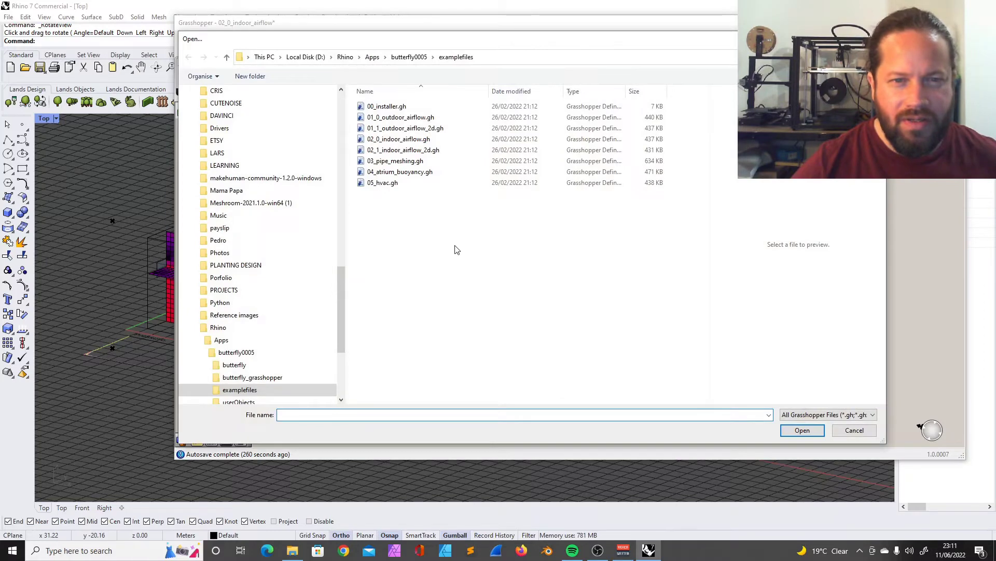
{"action": "left_click", "coordinate": [400, 156]}
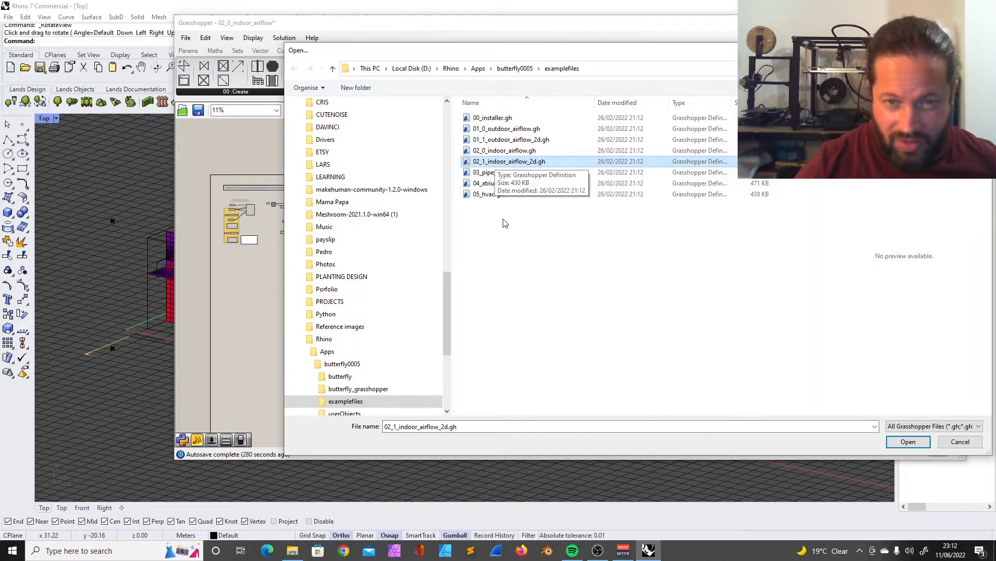
{"action": "left_click", "coordinate": [508, 177]}
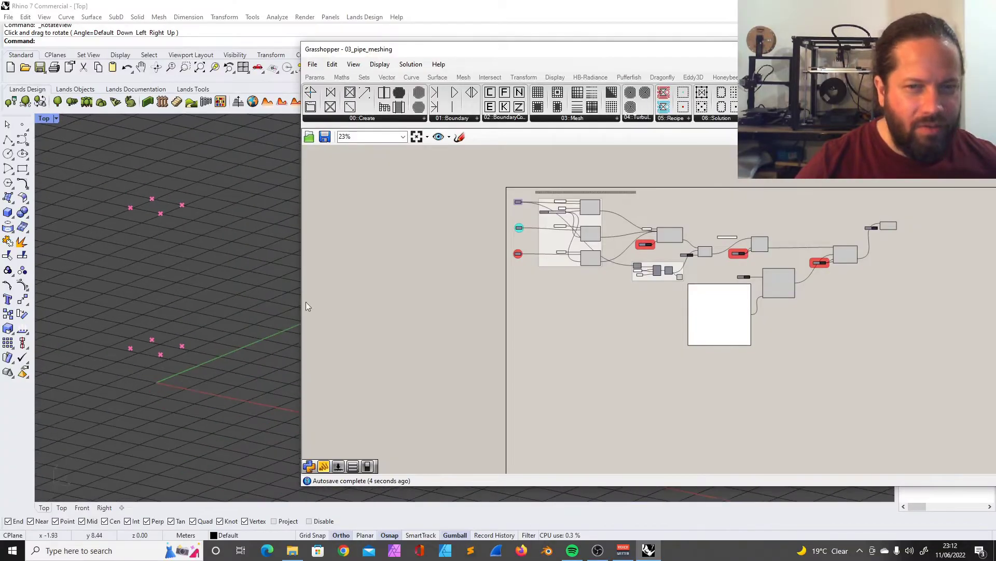
- Inspect the main_pipe and inlet mesh parameters and the geometry they reference in the viewport
{"action": "scroll", "coordinate": [519, 267], "scroll_direction": "up", "scroll_amount": 6}
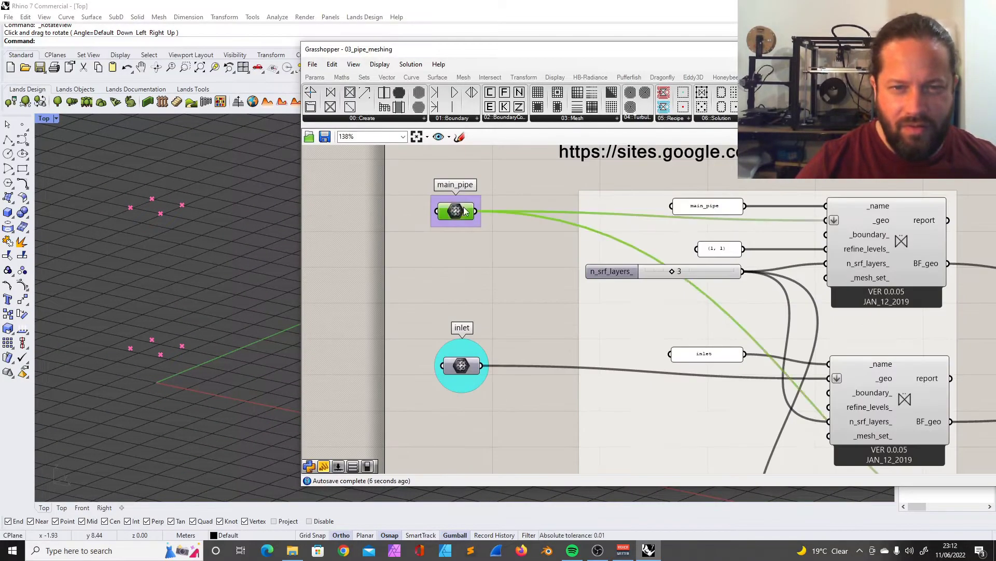
{"action": "scroll", "coordinate": [466, 210], "scroll_direction": "down", "scroll_amount": 4}
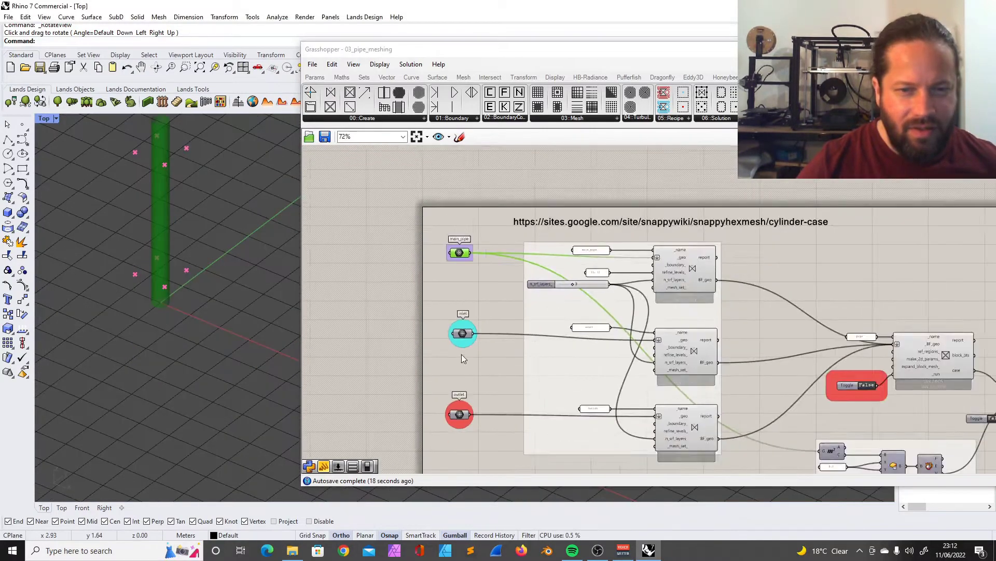
{"action": "scroll", "coordinate": [461, 334], "scroll_direction": "up", "scroll_amount": 3}
{"action": "right_click", "coordinate": [464, 321]}
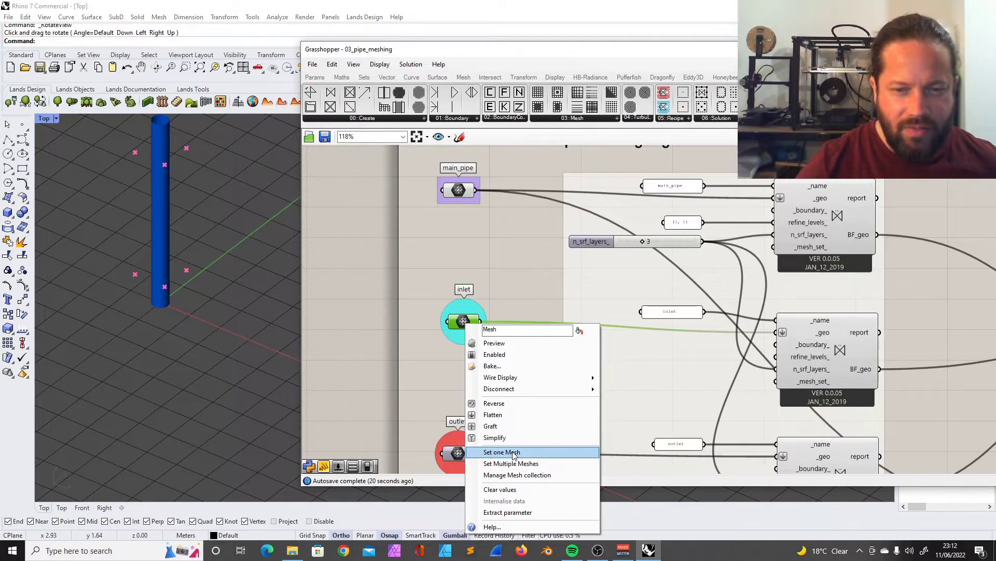
{"action": "left_click", "coordinate": [509, 343]}
{"action": "scroll", "coordinate": [198, 307], "scroll_direction": "down", "scroll_amount": 4}
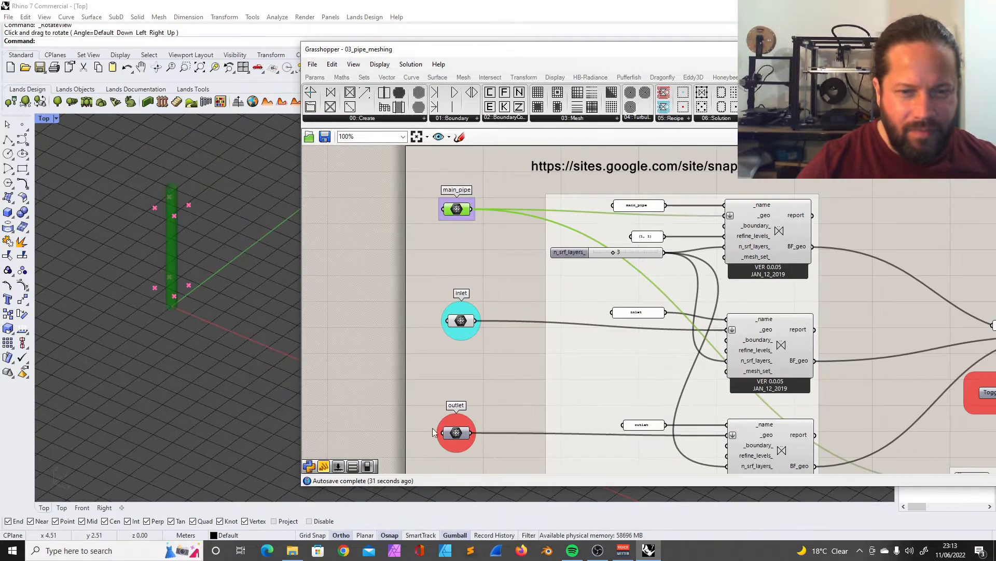
{"action": "right_click", "coordinate": [457, 433]}
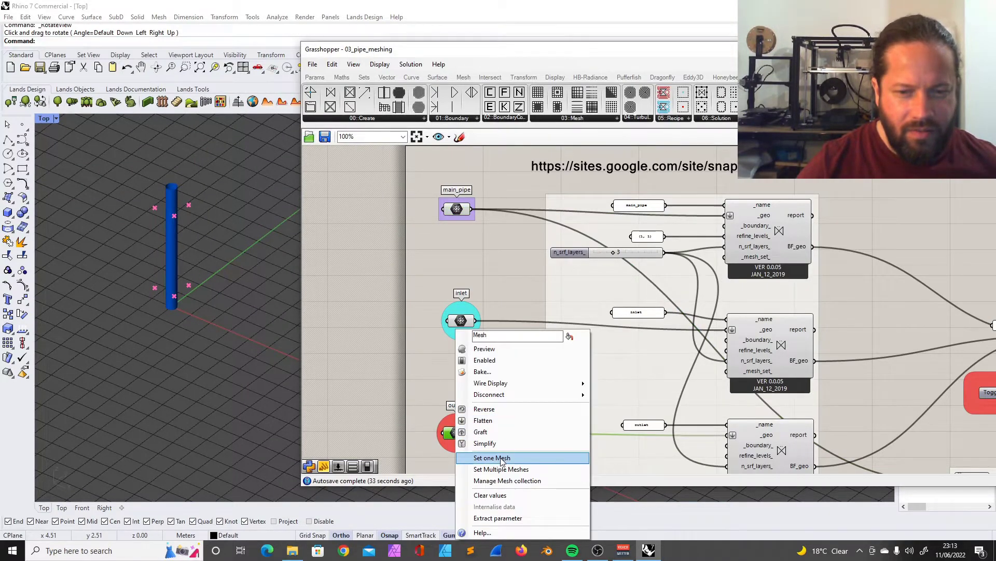
{"action": "left_click", "coordinate": [492, 458]}
{"action": "key", "text": "Escape"}
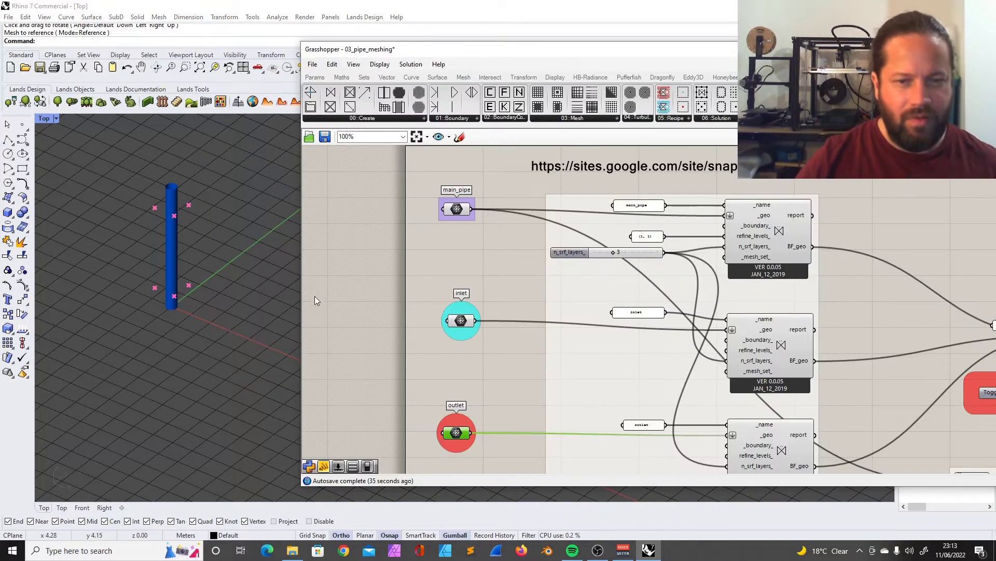
- Hide the main pipe's mesh preview and inspect the Butterfly geometry components fed by the main_pipe and inlet meshes
{"action": "right_click", "coordinate": [461, 320]}
{"action": "left_click", "coordinate": [505, 352]}
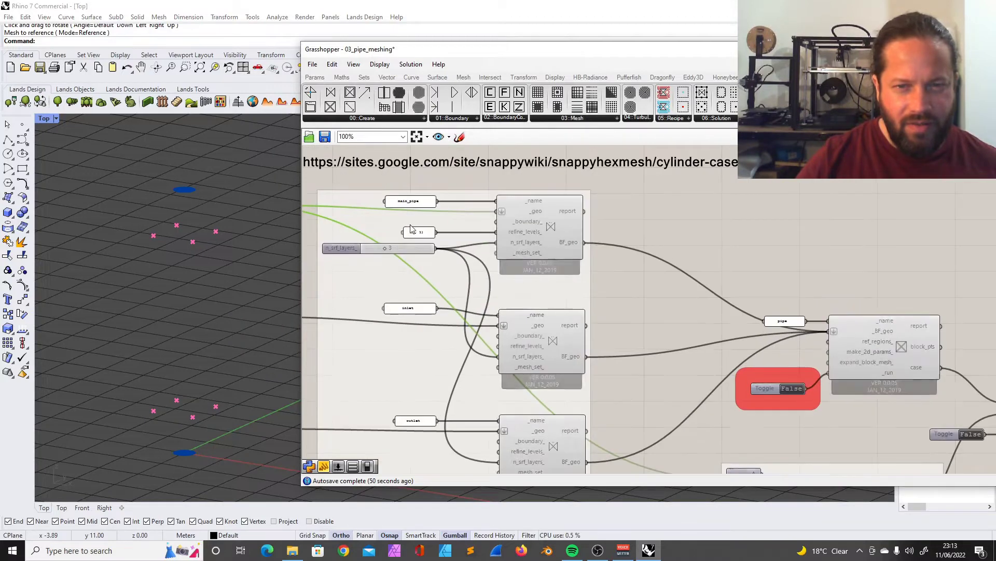
{"action": "left_click", "coordinate": [564, 198]}
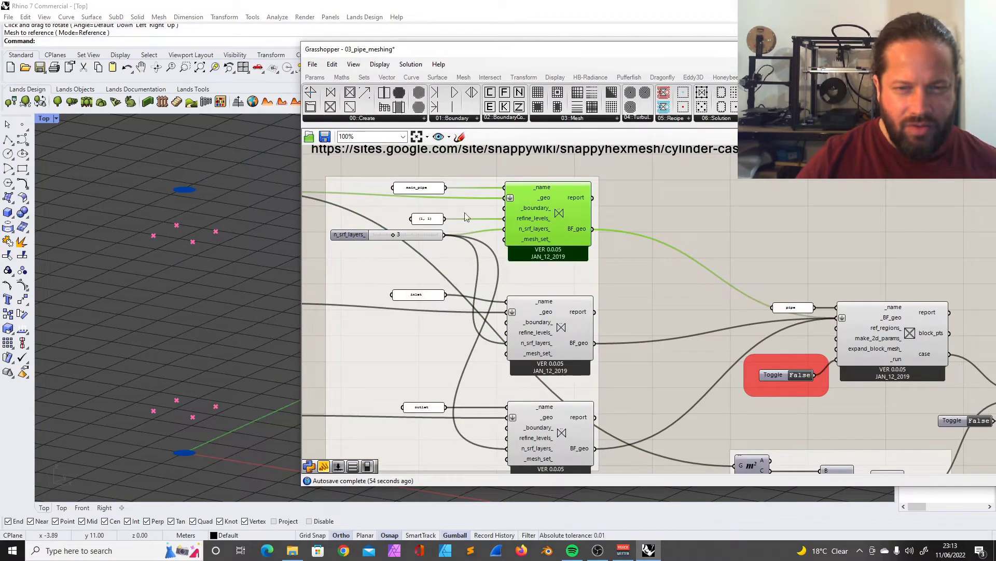
{"action": "left_click", "coordinate": [563, 307]}
{"action": "scroll", "coordinate": [537, 207], "scroll_direction": "up", "scroll_amount": 3}
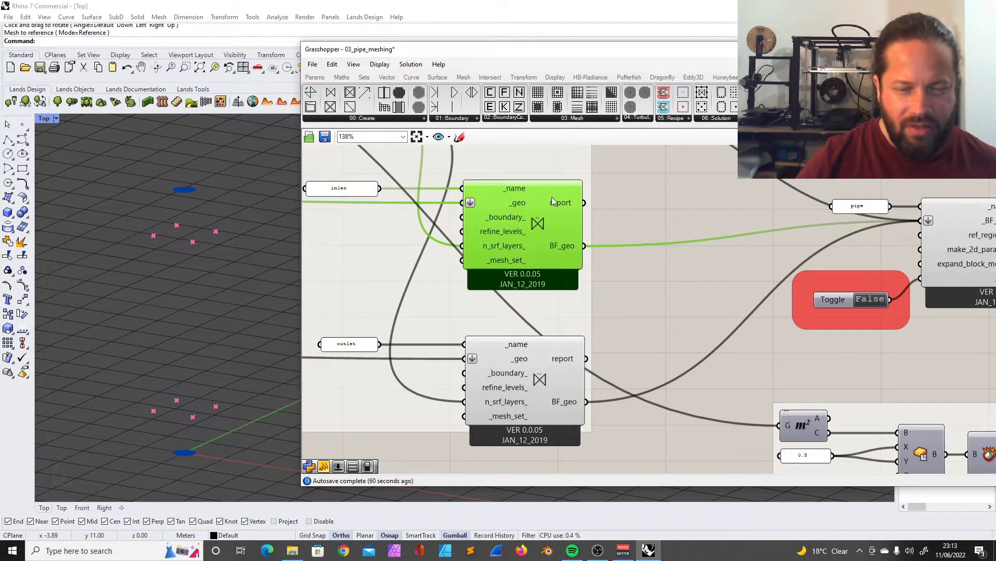
- Set the run toggle of the Create Case from Geometries component to True to create the pipe case
{"action": "scroll", "coordinate": [464, 336], "scroll_direction": "down", "scroll_amount": 4}
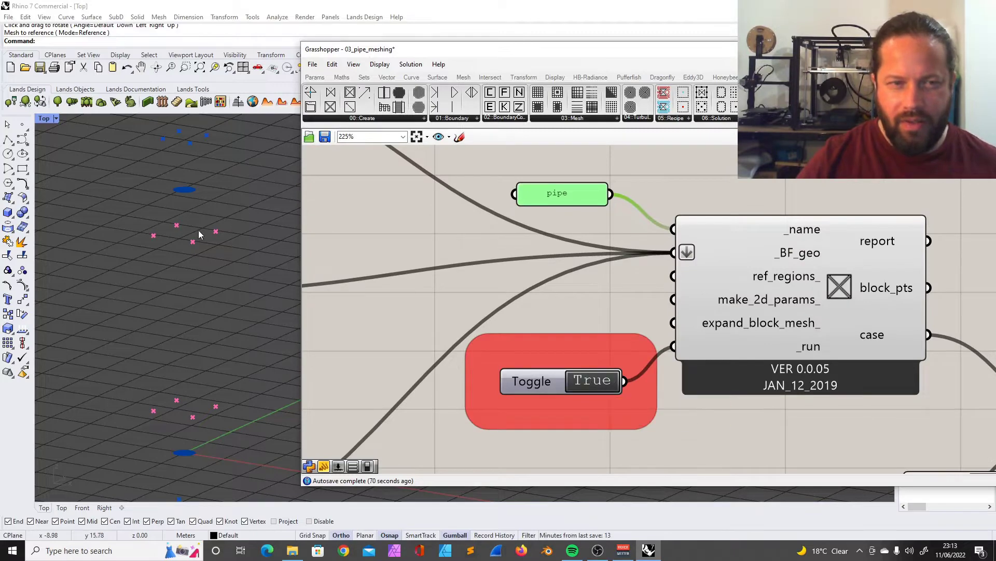
{"action": "scroll", "coordinate": [527, 313], "scroll_direction": "down", "scroll_amount": 3}
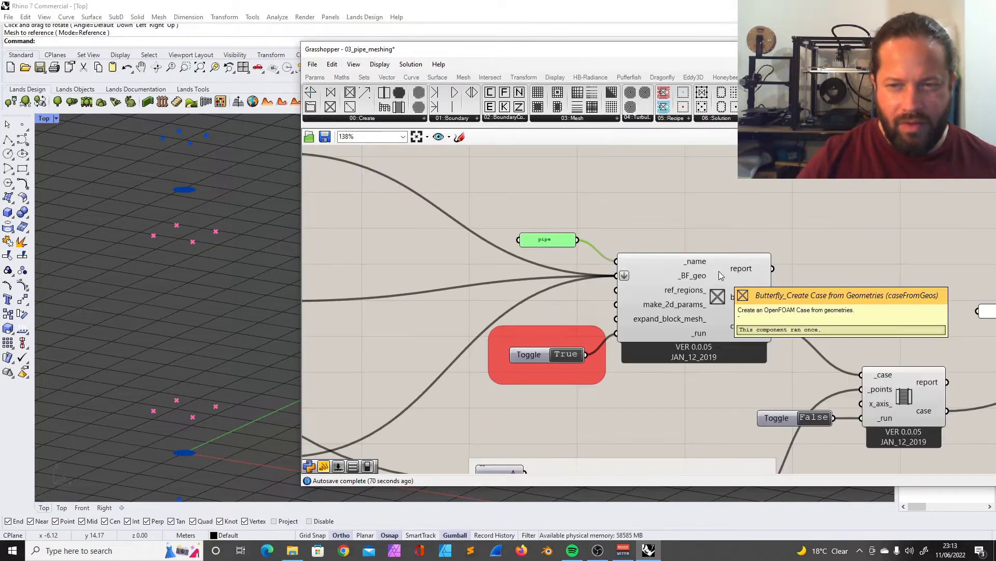
{"action": "left_click", "coordinate": [719, 271]}
{"action": "scroll", "coordinate": [649, 282], "scroll_direction": "down", "scroll_amount": 3}
{"action": "scroll", "coordinate": [837, 394], "scroll_direction": "up", "scroll_amount": 3}
{"action": "scroll", "coordinate": [838, 394], "scroll_direction": "up", "scroll_amount": 2}
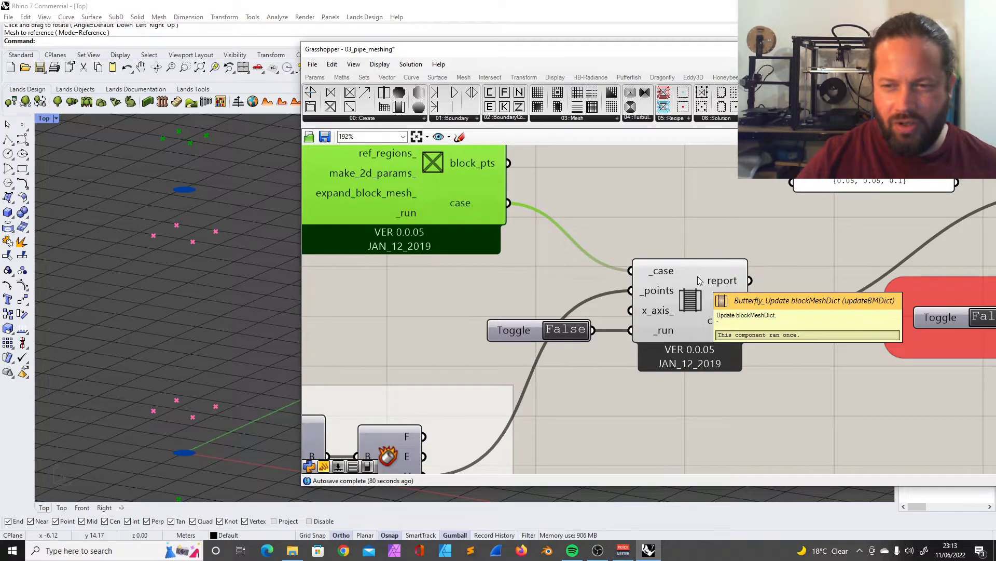
- Set the toggles of the Update blockMeshDict component and the following block mesh component to True
{"action": "scroll", "coordinate": [574, 285], "scroll_direction": "down", "scroll_amount": 4}
{"action": "scroll", "coordinate": [464, 321], "scroll_direction": "up", "scroll_amount": 3}
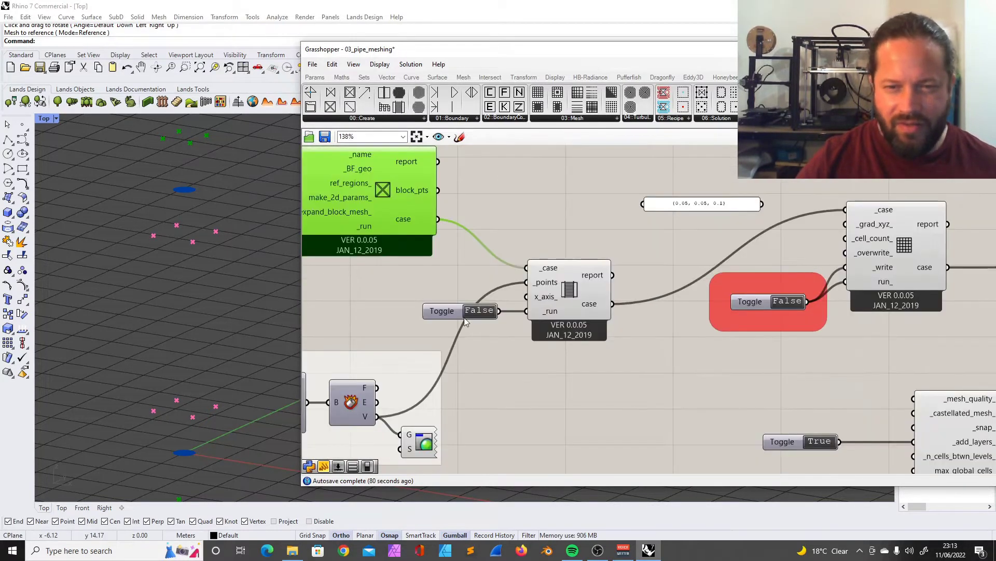
{"action": "double_click", "coordinate": [477, 310]}
{"action": "scroll", "coordinate": [721, 280], "scroll_direction": "down", "scroll_amount": 2}
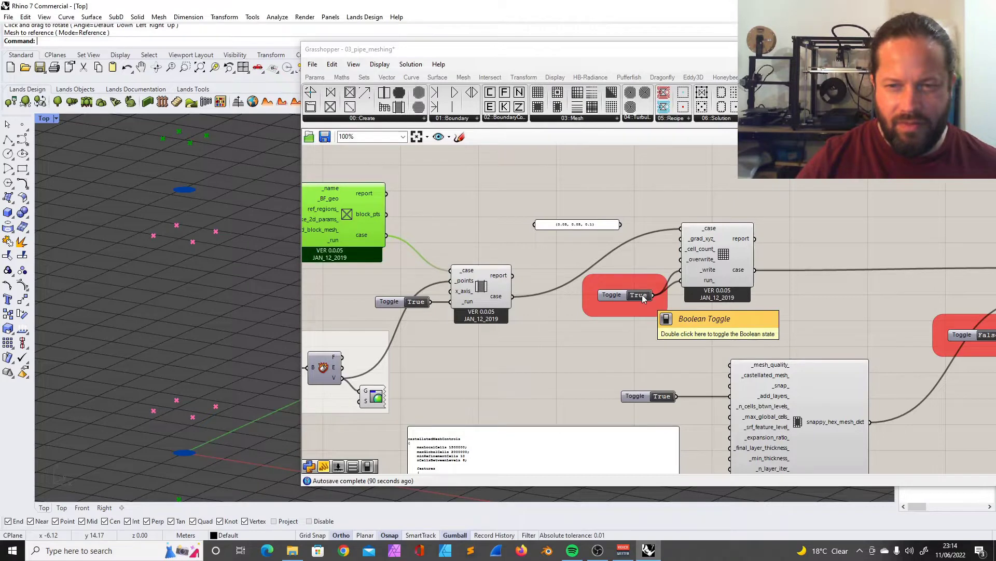
{"action": "double_click", "coordinate": [643, 294]}
{"action": "right_click_drag", "start_coordinate": [643, 295], "coordinate": [335, 248]}
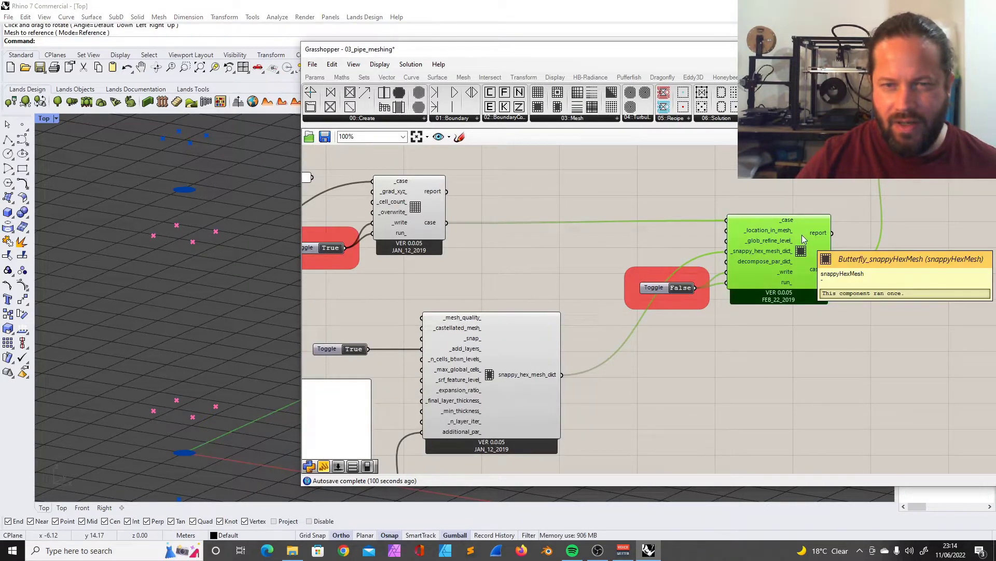
- Examine how the block mesh, snappyHexMesh and snappyHexMesh dictionary components are connected and which inputs the dictionary takes
{"action": "scroll", "coordinate": [596, 262], "scroll_direction": "down", "scroll_amount": 3}
{"action": "scroll", "coordinate": [405, 264], "scroll_direction": "up", "scroll_amount": 5}
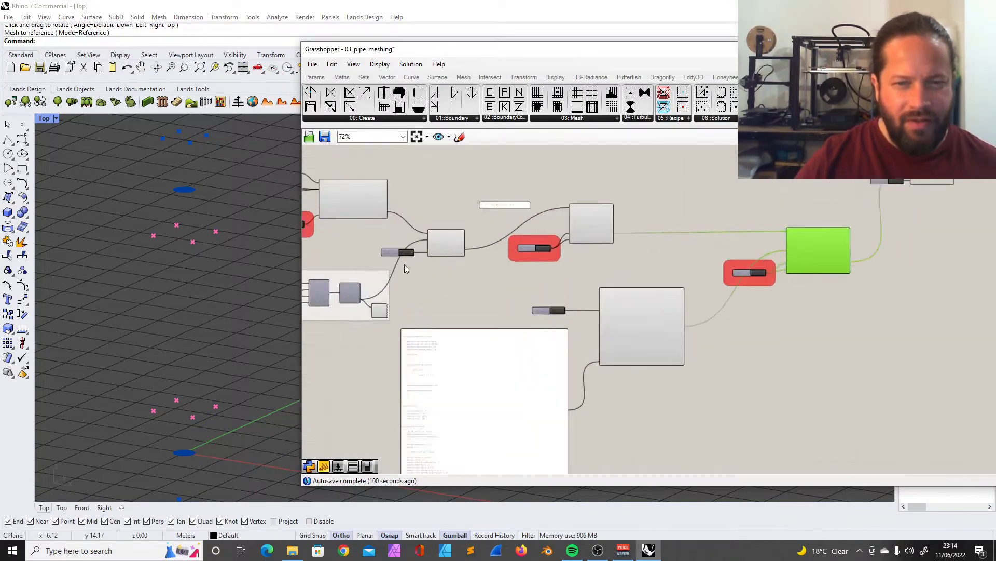
{"action": "left_click_drag", "start_coordinate": [451, 171], "coordinate": [530, 279]}
{"action": "scroll", "coordinate": [690, 269], "scroll_direction": "down", "scroll_amount": 3}
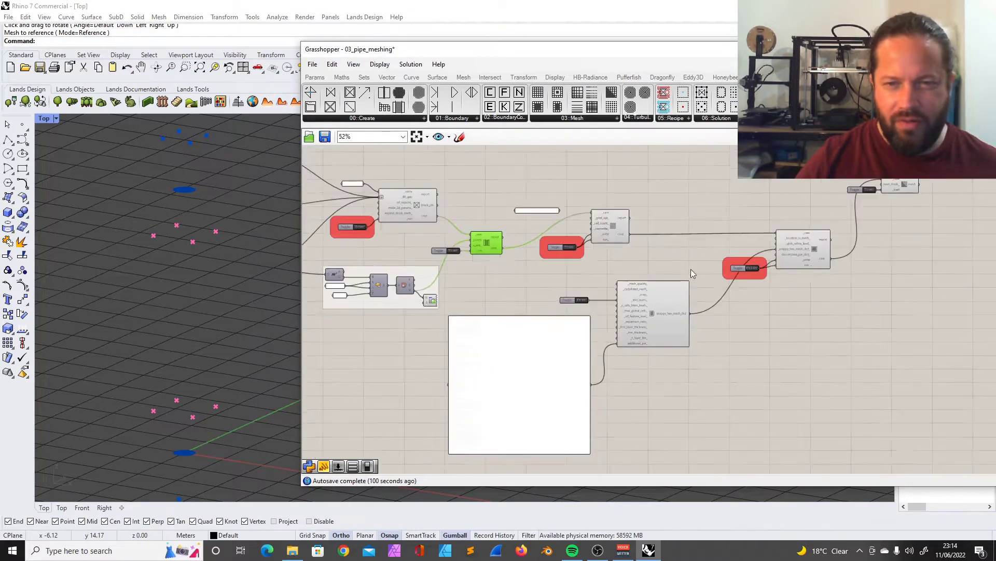
{"action": "scroll", "coordinate": [851, 263], "scroll_direction": "up", "scroll_amount": 3}
{"action": "scroll", "coordinate": [648, 300], "scroll_direction": "down", "scroll_amount": 2}
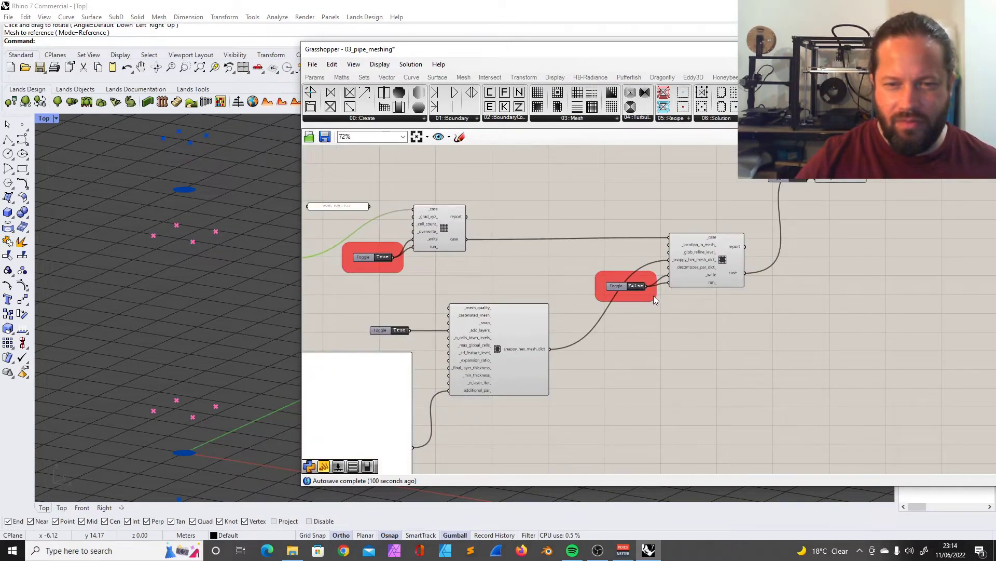
{"action": "scroll", "coordinate": [654, 296], "scroll_direction": "down", "scroll_amount": 2}
{"action": "scroll", "coordinate": [467, 382], "scroll_direction": "up", "scroll_amount": 4}
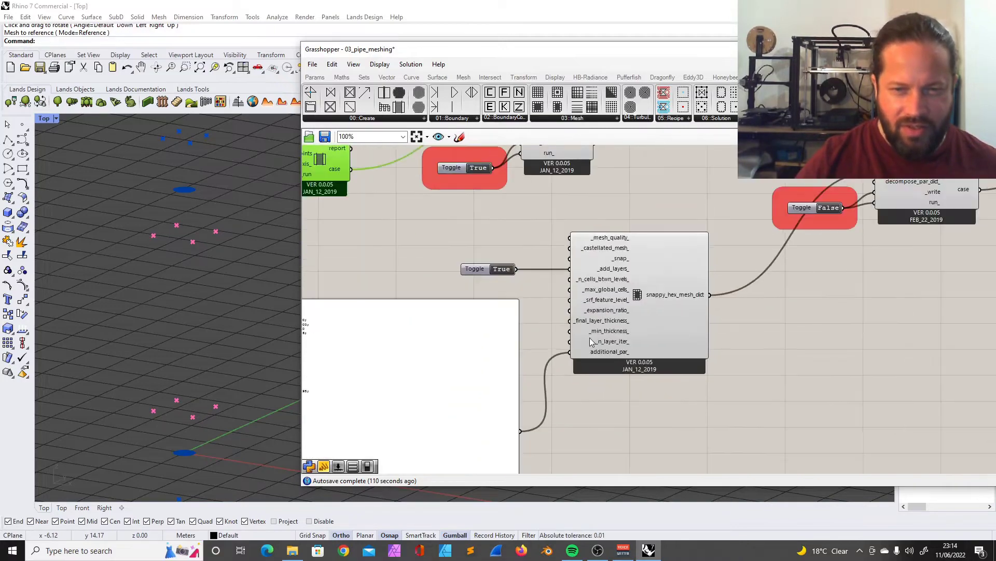
- Examine the text panel of castellated mesh, snap and layer controls supplying the dictionary's additional parameters
{"action": "scroll", "coordinate": [494, 412], "scroll_direction": "down", "scroll_amount": 3}
{"action": "scroll", "coordinate": [425, 337], "scroll_direction": "up", "scroll_amount": 5}
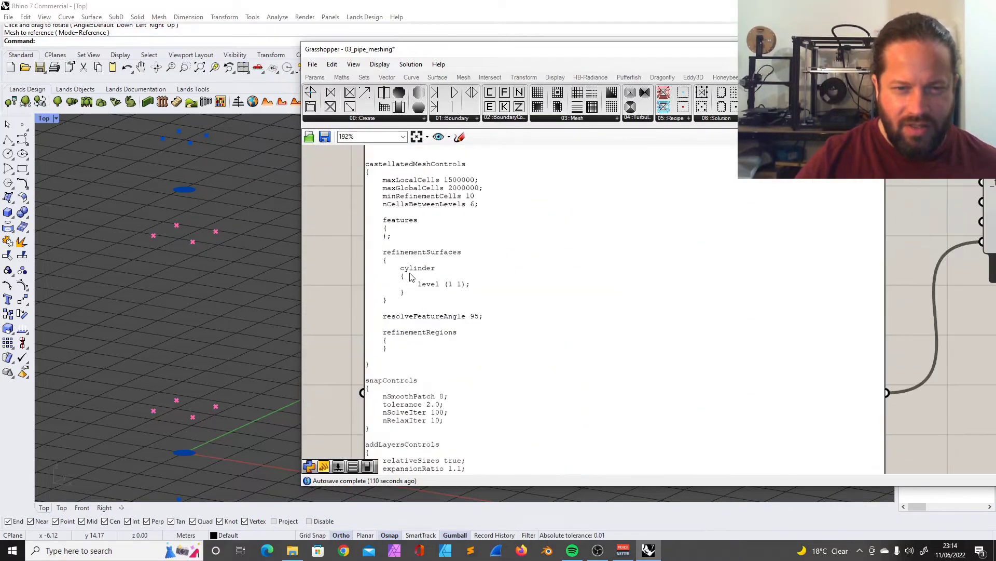
{"action": "scroll", "coordinate": [410, 277], "scroll_direction": "down", "scroll_amount": 1}
{"action": "scroll", "coordinate": [344, 254], "scroll_direction": "down", "scroll_amount": 1}
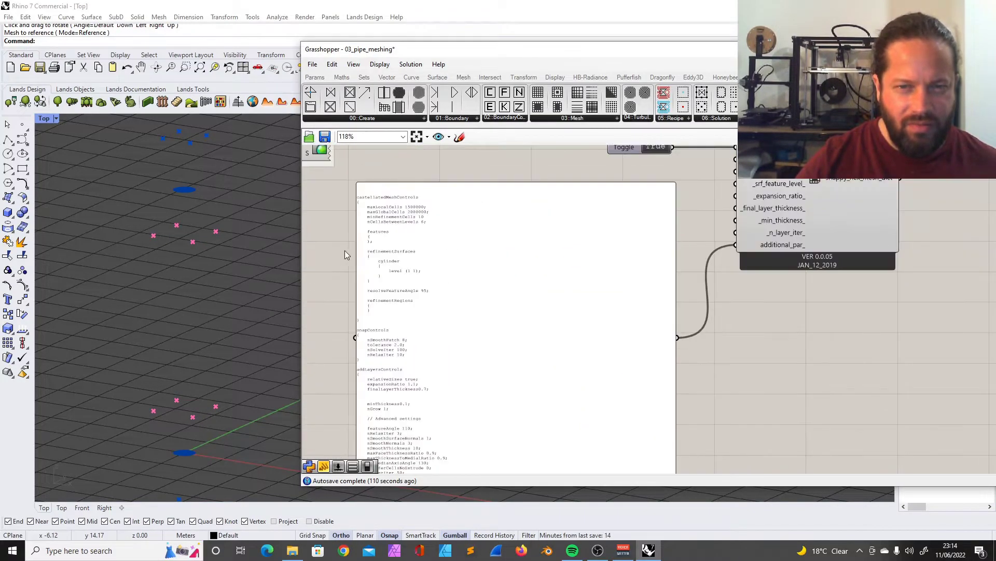
{"action": "left_click", "coordinate": [534, 310]}
{"action": "scroll", "coordinate": [546, 317], "scroll_direction": "down", "scroll_amount": 2}
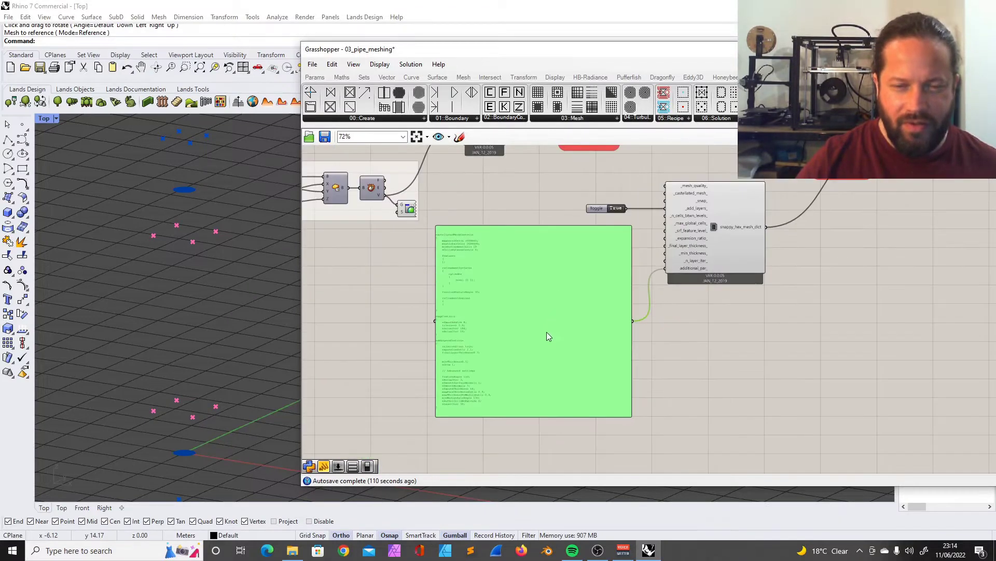
{"action": "scroll", "coordinate": [547, 336], "scroll_direction": "up", "scroll_amount": 3}
{"action": "scroll", "coordinate": [539, 357], "scroll_direction": "down", "scroll_amount": 5}
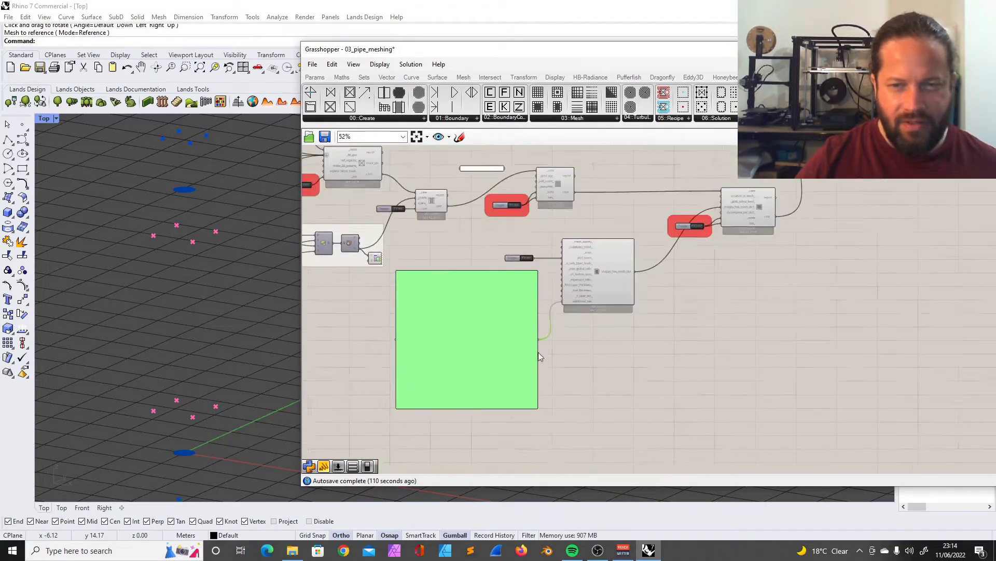
- Set the dictionary's add_layers toggle to False and run snappyHexMesh by setting its write and run toggle to True
{"action": "scroll", "coordinate": [644, 249], "scroll_direction": "up", "scroll_amount": 4}
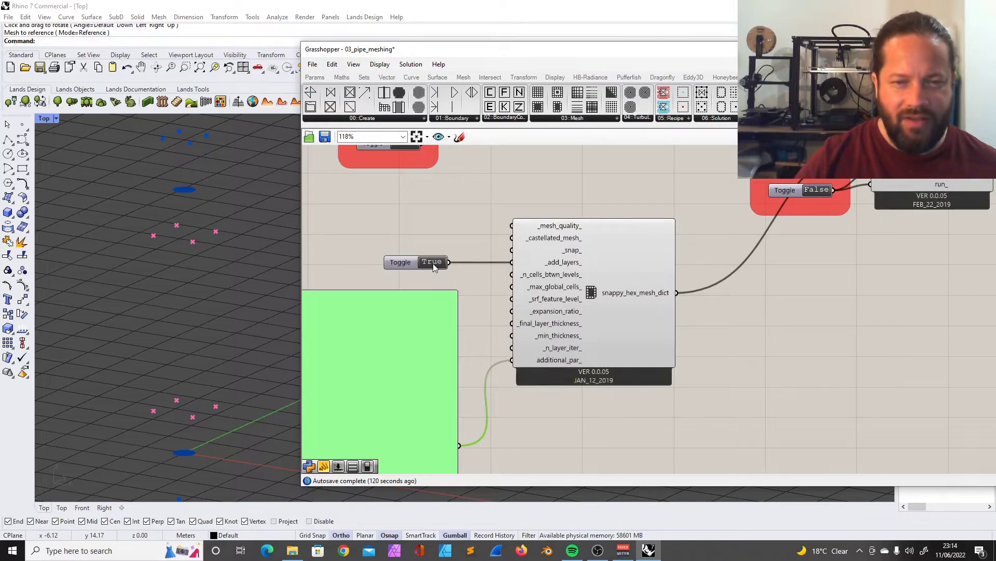
{"action": "double_click", "coordinate": [433, 262]}
{"action": "scroll", "coordinate": [456, 249], "scroll_direction": "down", "scroll_amount": 2}
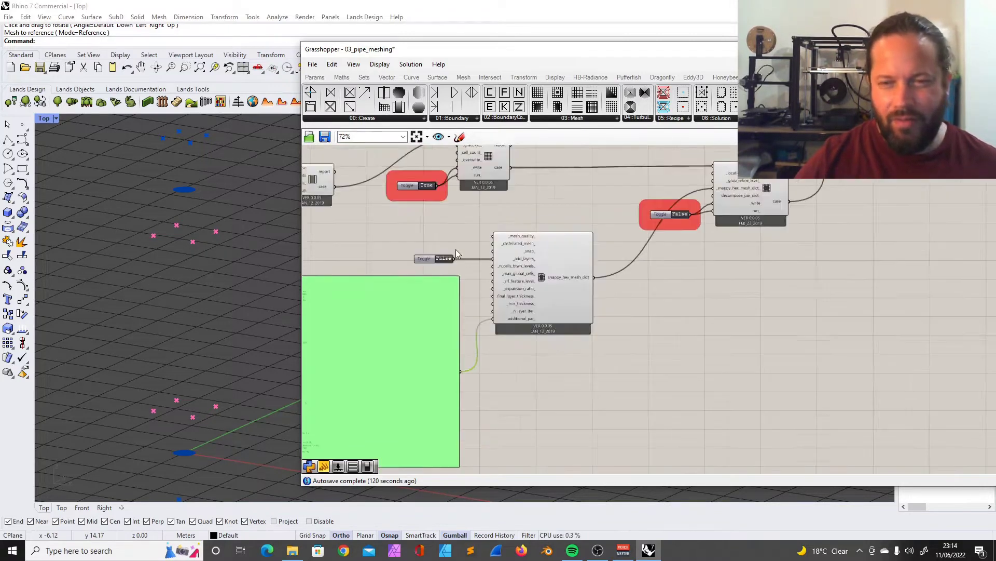
{"action": "scroll", "coordinate": [623, 217], "scroll_direction": "up", "scroll_amount": 5}
{"action": "double_click", "coordinate": [594, 234]}
{"action": "scroll", "coordinate": [534, 344], "scroll_direction": "down", "scroll_amount": 10}
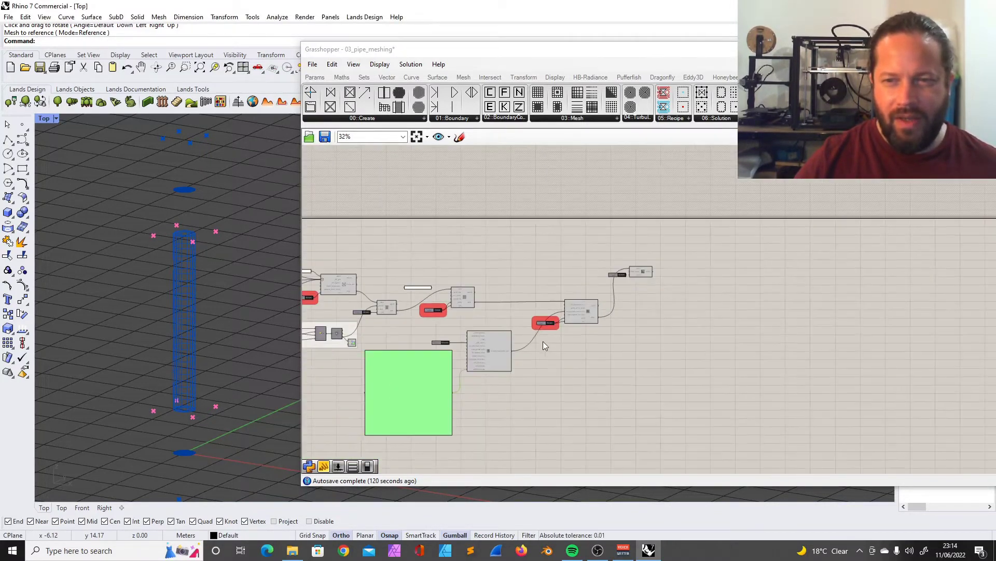
{"action": "scroll", "coordinate": [659, 271], "scroll_direction": "up", "scroll_amount": 4}
{"action": "scroll", "coordinate": [609, 279], "scroll_direction": "up", "scroll_amount": 3}
{"action": "scroll", "coordinate": [599, 274], "scroll_direction": "down", "scroll_amount": 7}
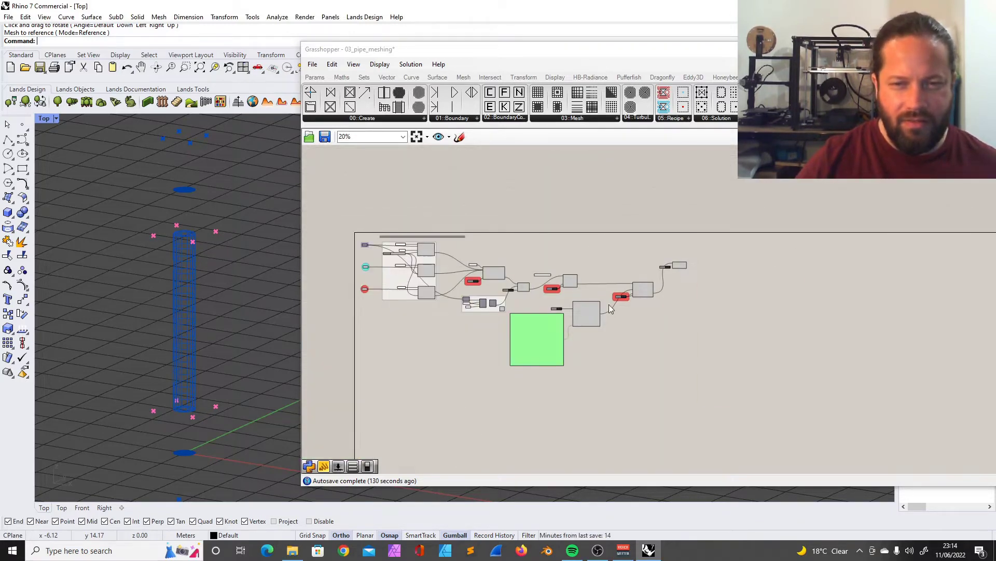
{"action": "scroll", "coordinate": [825, 362], "scroll_direction": "up", "scroll_amount": 6}
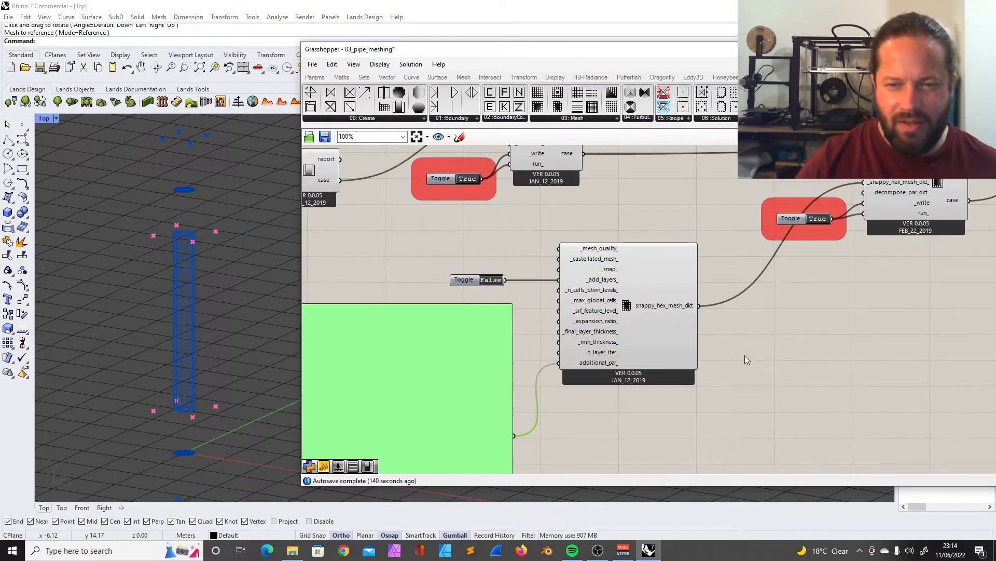
- Move the load mesh component and its toggle down beside the snappyHexMesh component's case output
{"action": "scroll", "coordinate": [551, 298], "scroll_direction": "down", "scroll_amount": 3}
{"action": "scroll", "coordinate": [809, 190], "scroll_direction": "up", "scroll_amount": 4}
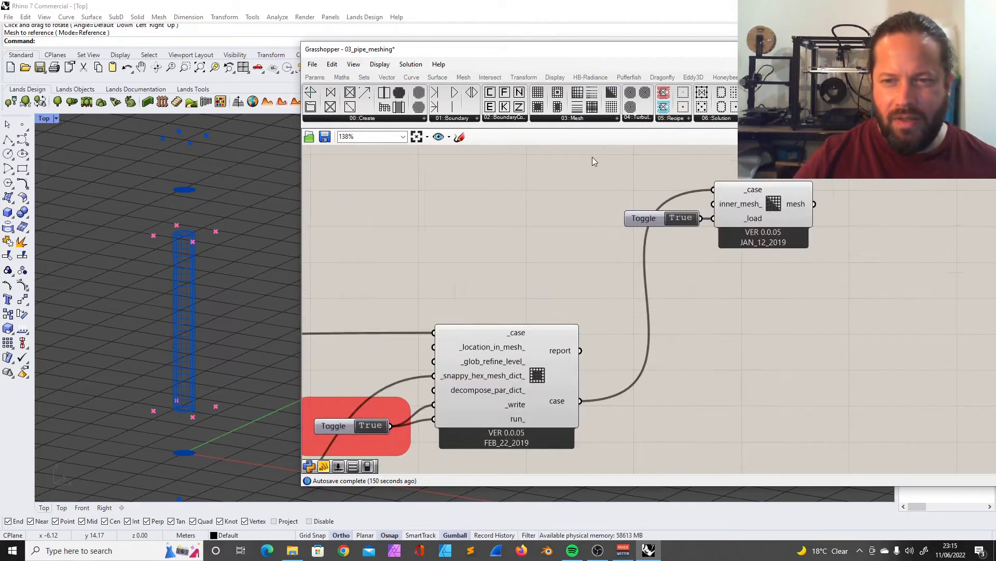
{"action": "left_click_drag", "start_coordinate": [594, 162], "coordinate": [826, 257]}
{"action": "left_click_drag", "start_coordinate": [795, 199], "coordinate": [799, 414]}
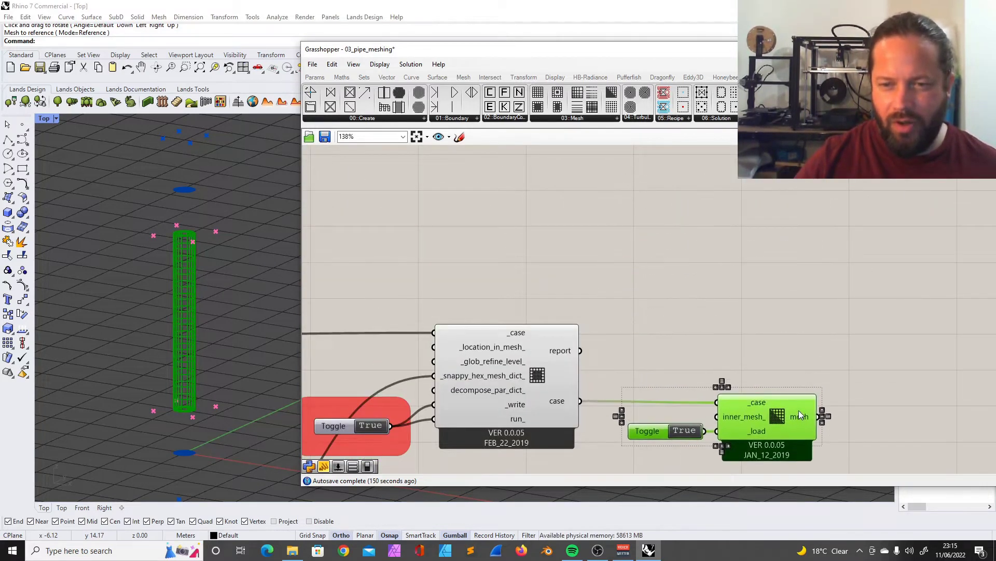
- Add two Boolean toggles set to True and wire them to the solution component's write and run inputs
{"action": "scroll", "coordinate": [724, 248], "scroll_direction": "down", "scroll_amount": 6}
{"action": "scroll", "coordinate": [491, 230], "scroll_direction": "up", "scroll_amount": 3}
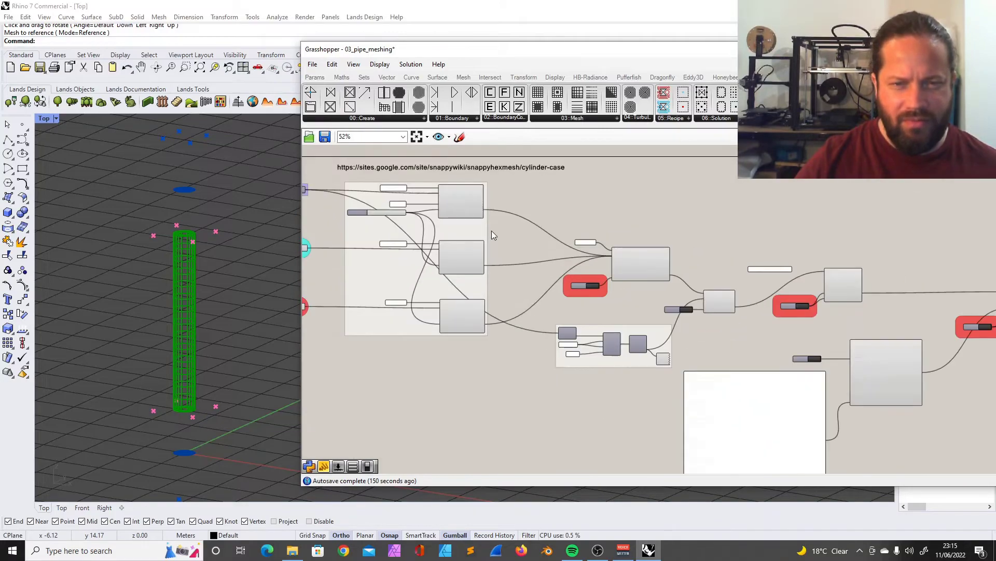
{"action": "scroll", "coordinate": [491, 230], "scroll_direction": "up", "scroll_amount": 3}
{"action": "scroll", "coordinate": [644, 254], "scroll_direction": "down", "scroll_amount": 5}
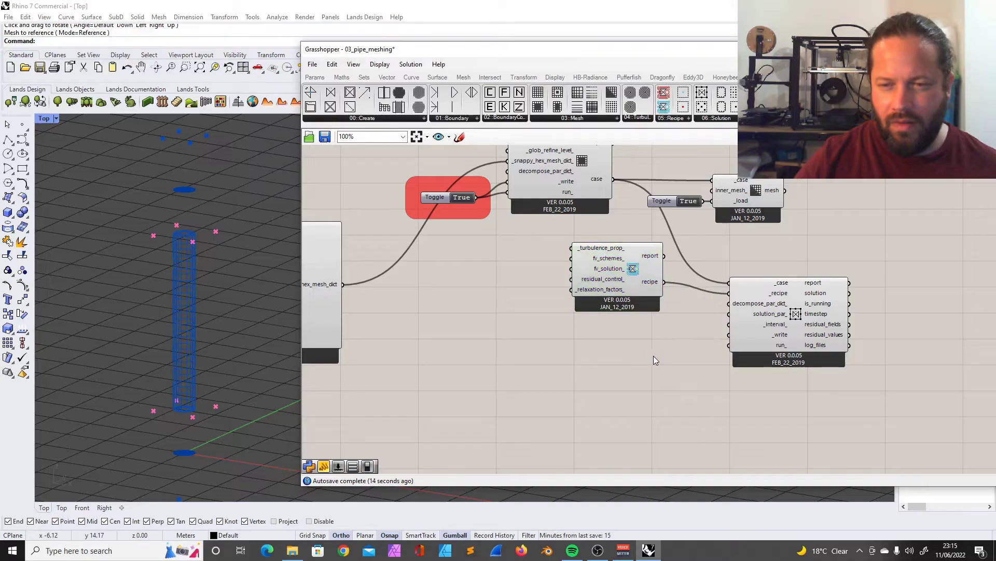
{"action": "double_click", "coordinate": [653, 356]}
{"action": "type", "text": "run"}
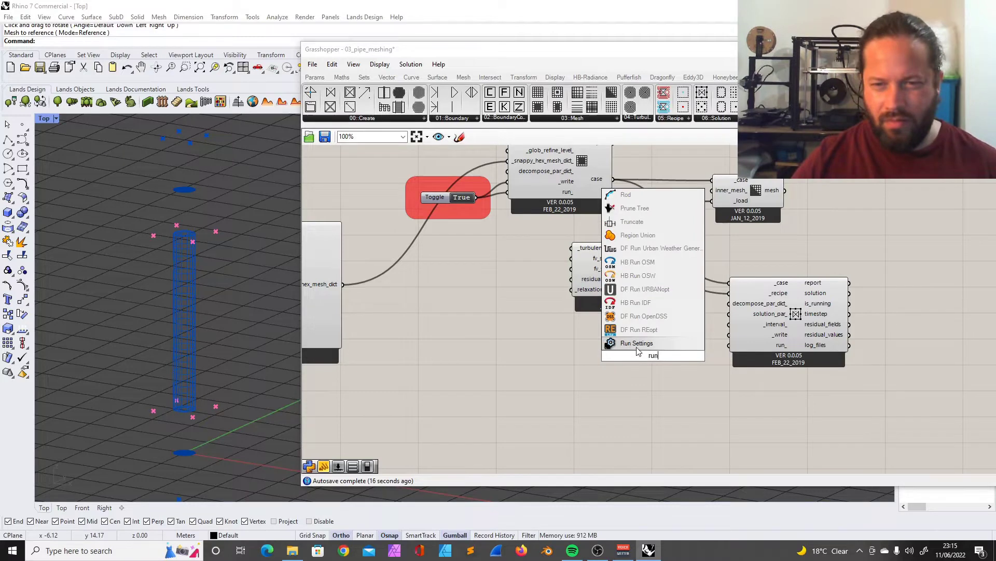
{"action": "left_click", "coordinate": [597, 335]}
{"action": "double_click", "coordinate": [568, 383]}
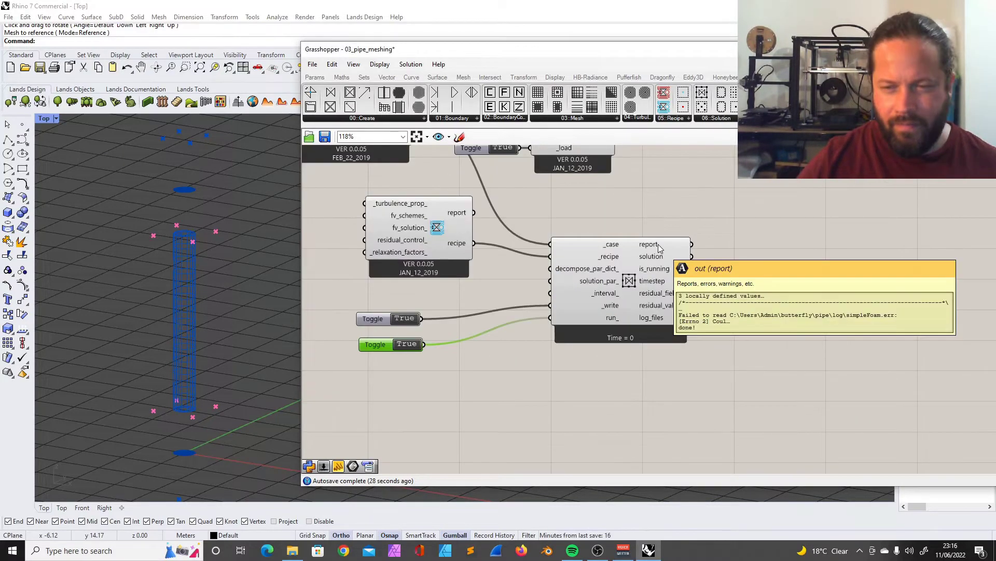
- Review the whole pipe meshing definition, from the input geometries and reference link through meshing to the solution component
{"action": "scroll", "coordinate": [619, 289], "scroll_direction": "down", "scroll_amount": 4}
{"action": "scroll", "coordinate": [618, 291], "scroll_direction": "down", "scroll_amount": 3}
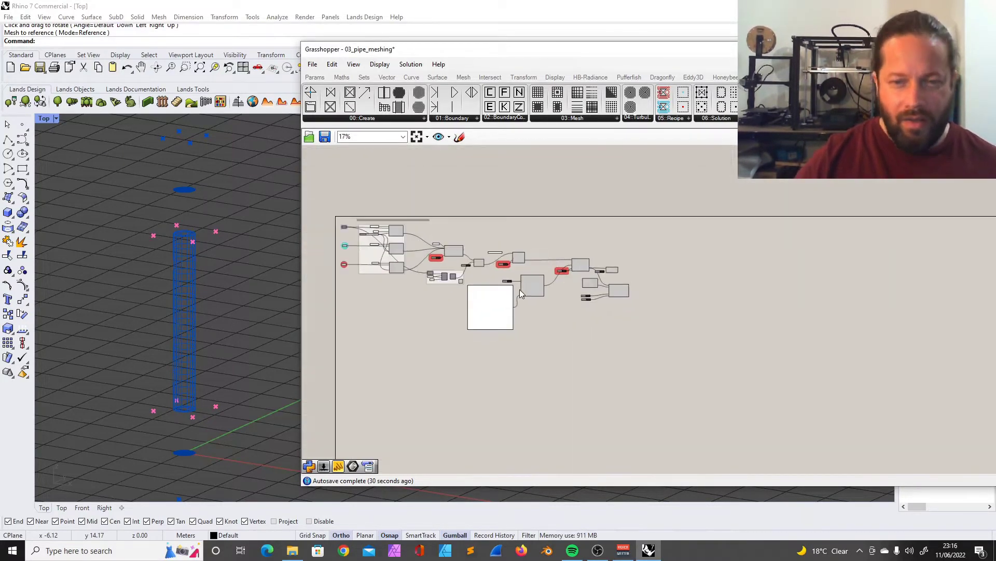
{"action": "scroll", "coordinate": [358, 250], "scroll_direction": "up", "scroll_amount": 6}
{"action": "scroll", "coordinate": [493, 193], "scroll_direction": "down", "scroll_amount": 4}
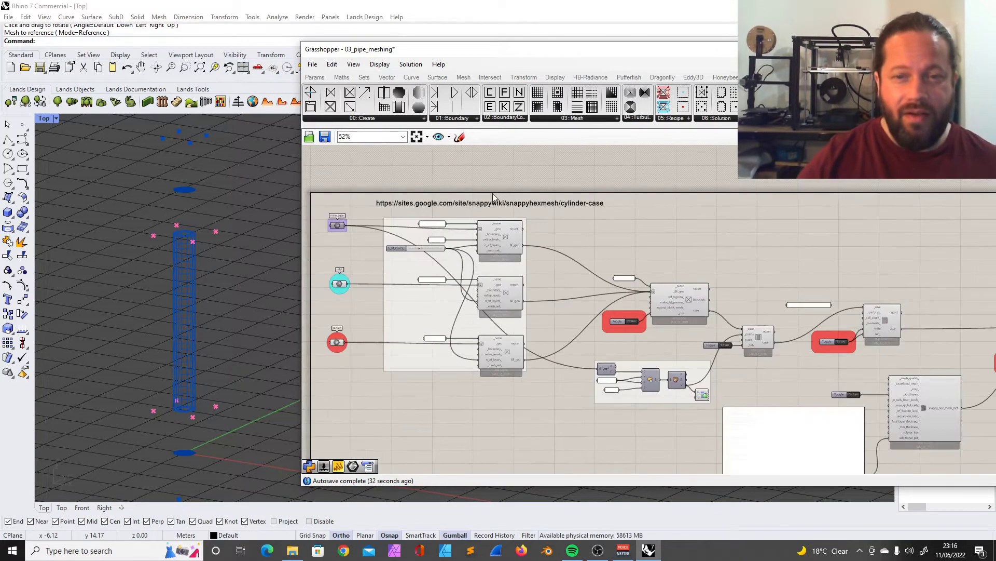
{"action": "scroll", "coordinate": [492, 184], "scroll_direction": "up", "scroll_amount": 4}
{"action": "scroll", "coordinate": [509, 191], "scroll_direction": "down", "scroll_amount": 2}
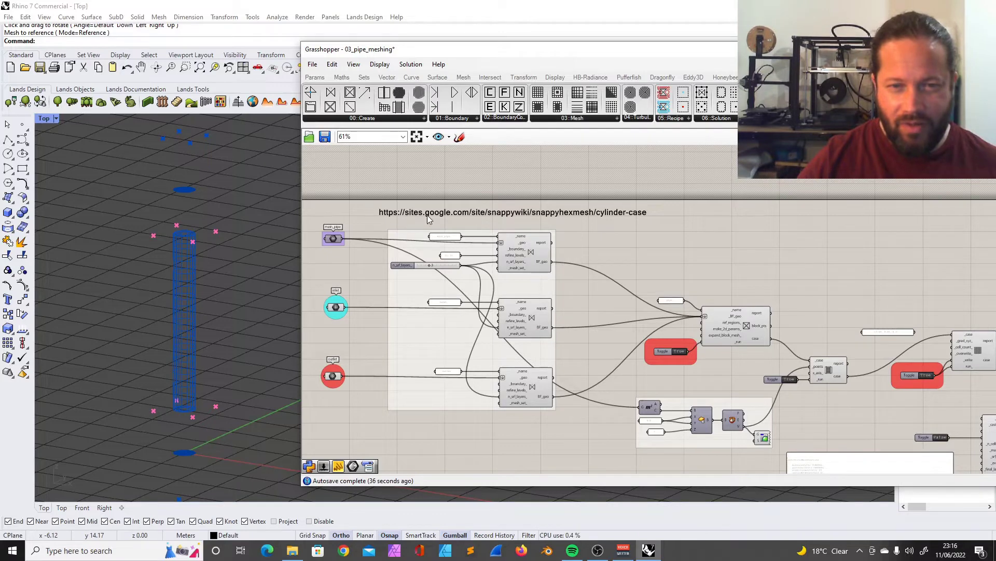
{"action": "scroll", "coordinate": [549, 265], "scroll_direction": "down", "scroll_amount": 5}
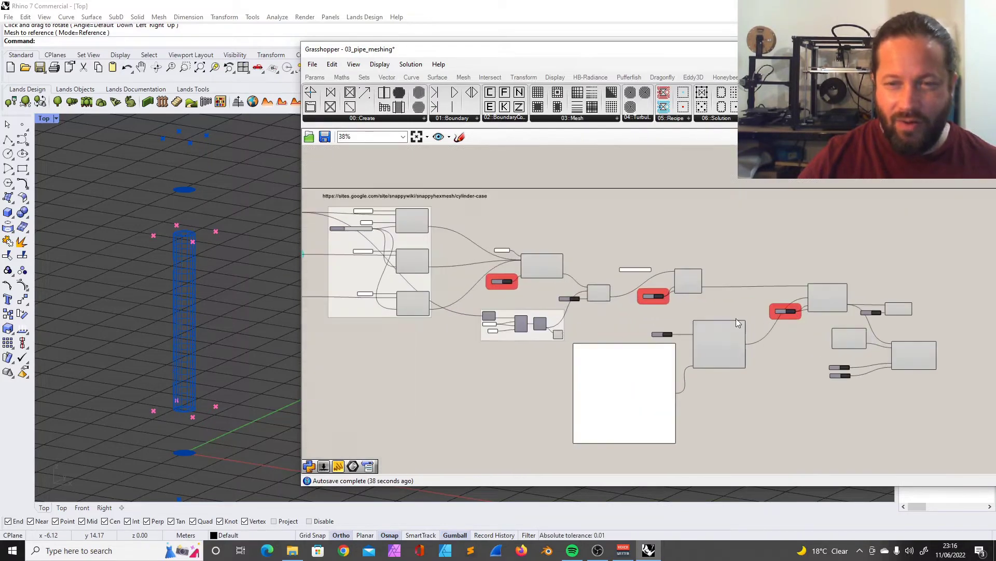
- Create a new empty definition and open the example file 04_atrium_buoyancy.gh
{"action": "left_click_drag", "start_coordinate": [606, 57], "coordinate": [464, 41]}
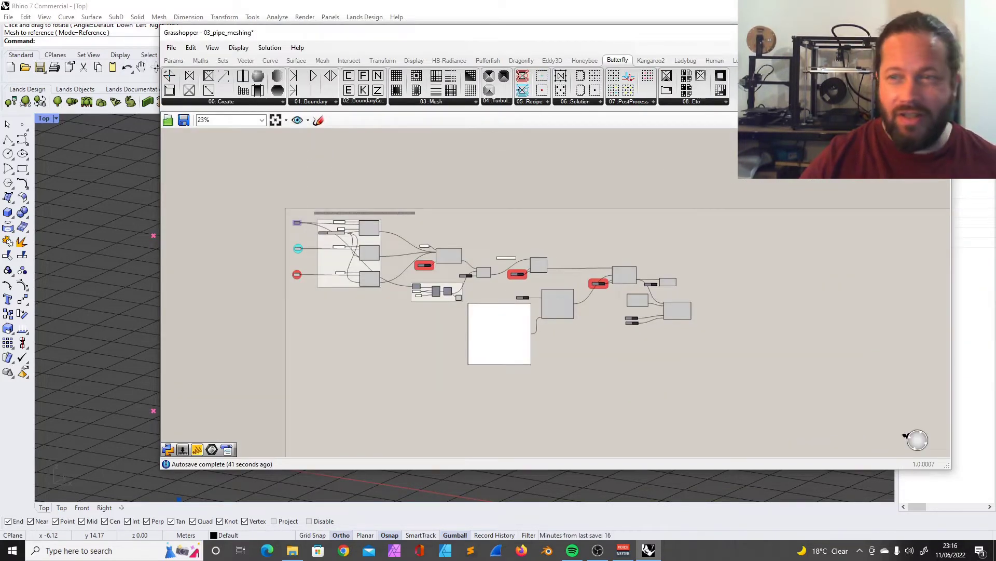
{"action": "left_click", "coordinate": [924, 47]}
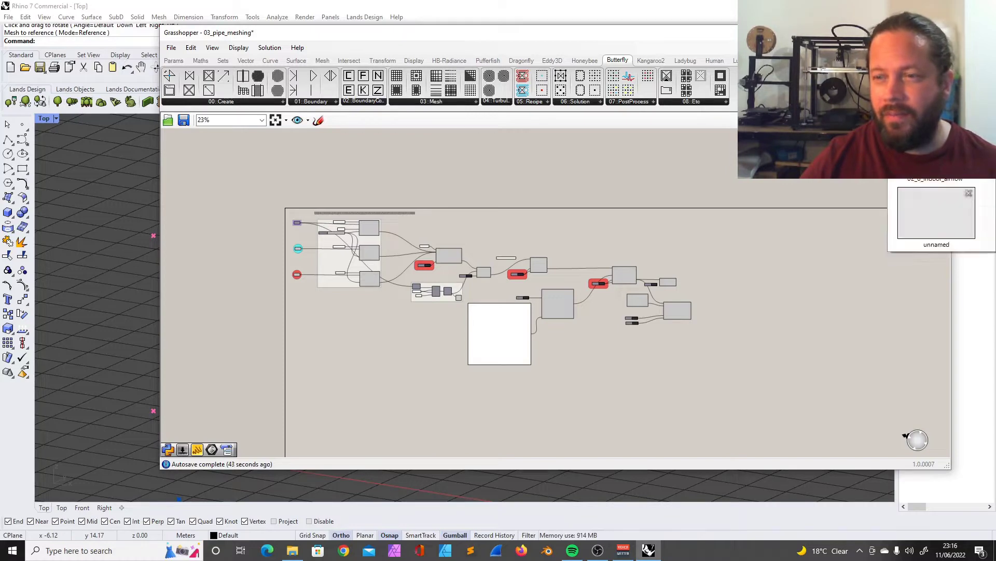
{"action": "left_click", "coordinate": [921, 124]}
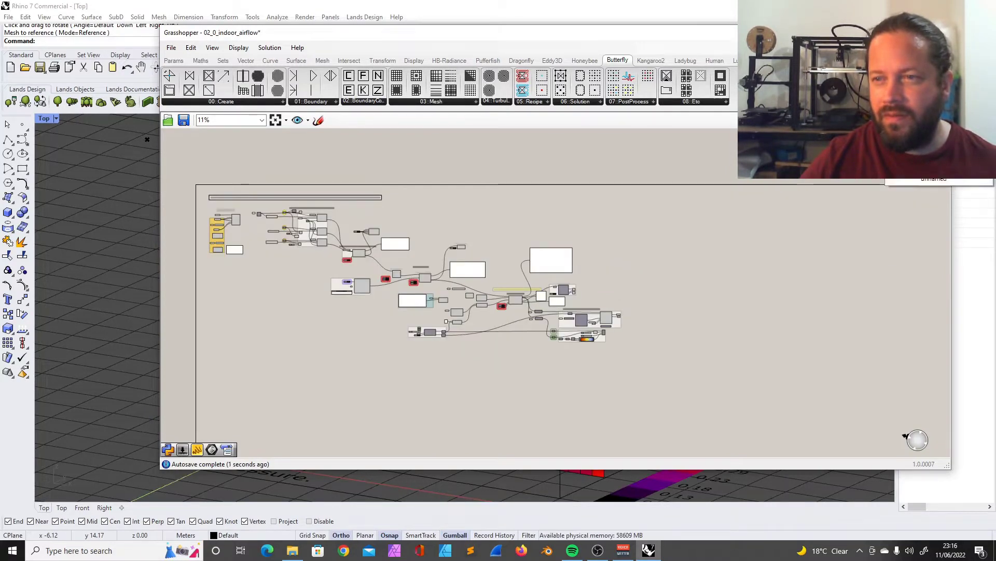
{"action": "key", "text": "ctrl+n"}
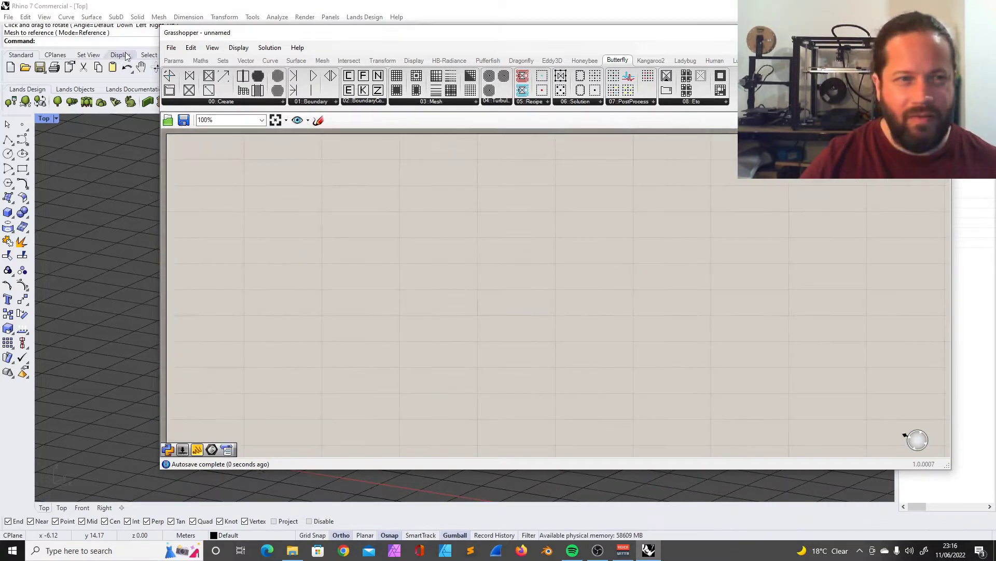
{"action": "key", "text": "ctrl+o"}
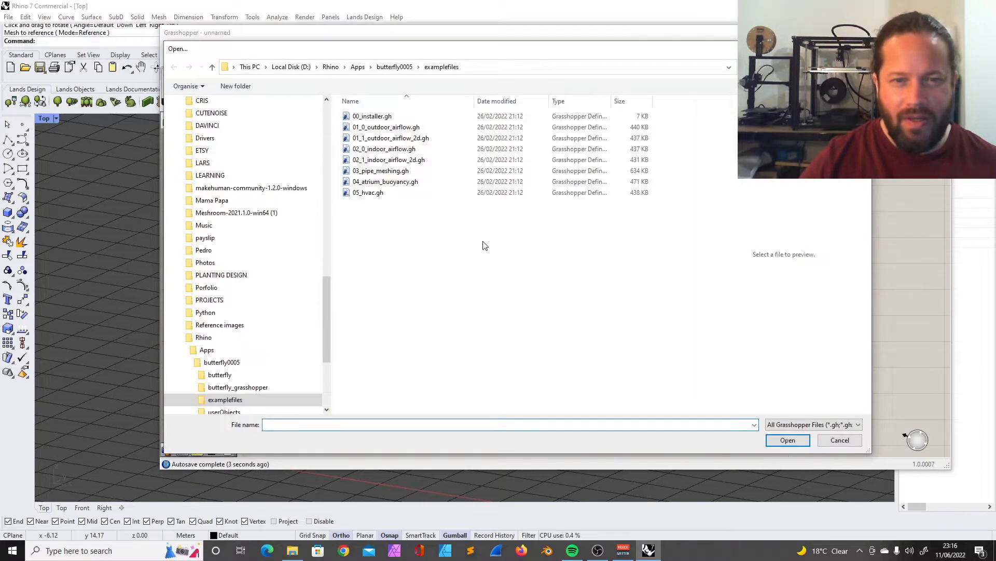
{"action": "double_click", "coordinate": [390, 182]}
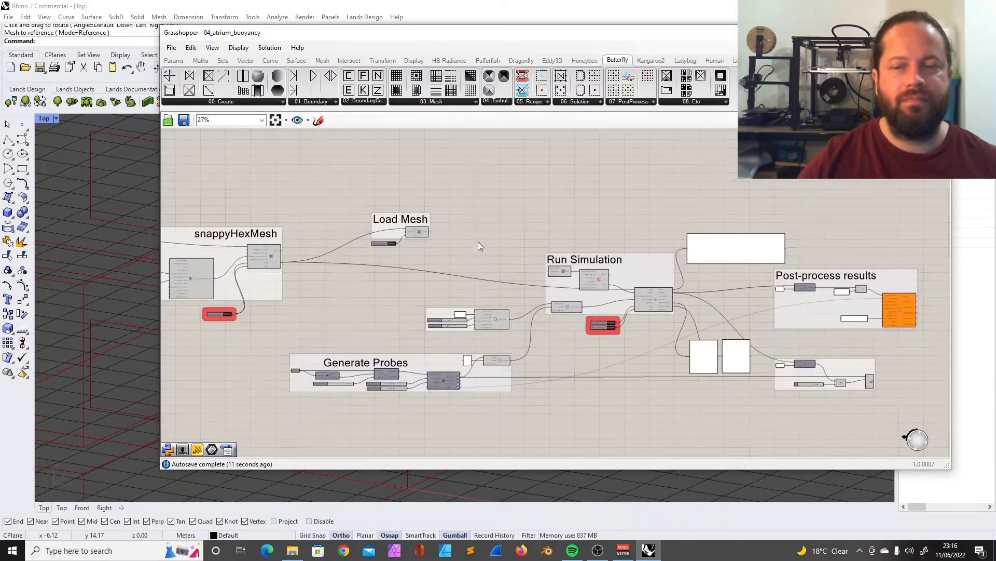
- Examine how temperatures, wall boundaries and refinement levels are assigned in the Creating Butterfly Geometries group
{"action": "scroll", "coordinate": [422, 257], "scroll_direction": "down", "scroll_amount": 5}
{"action": "scroll", "coordinate": [339, 258], "scroll_direction": "up", "scroll_amount": 5}
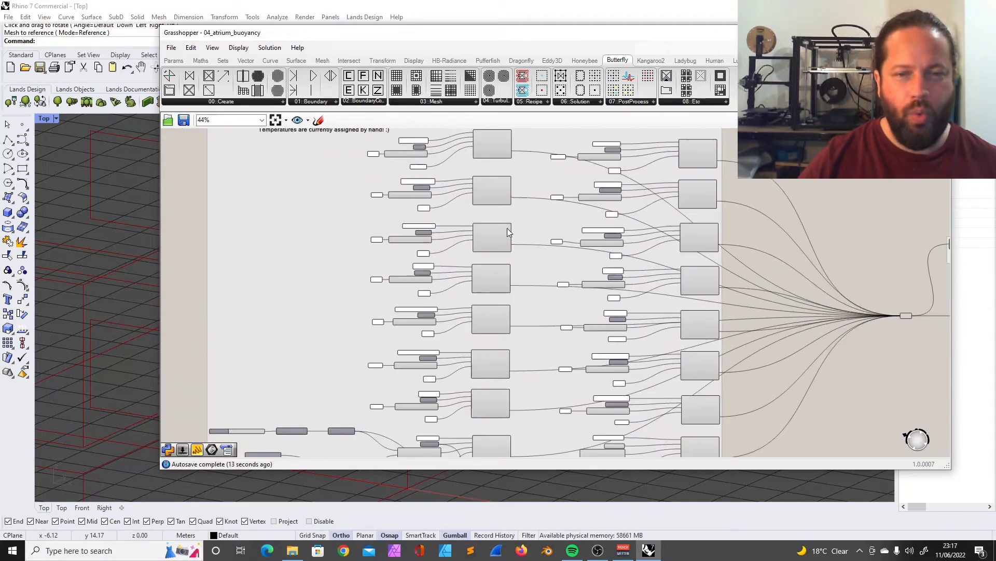
{"action": "scroll", "coordinate": [419, 166], "scroll_direction": "up", "scroll_amount": 5}
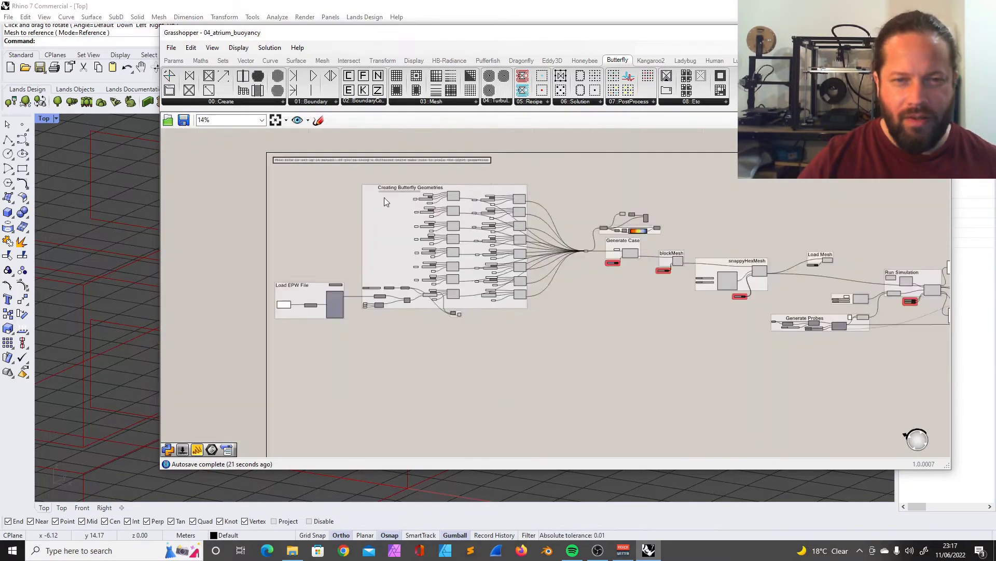
{"action": "scroll", "coordinate": [384, 197], "scroll_direction": "up", "scroll_amount": 9}
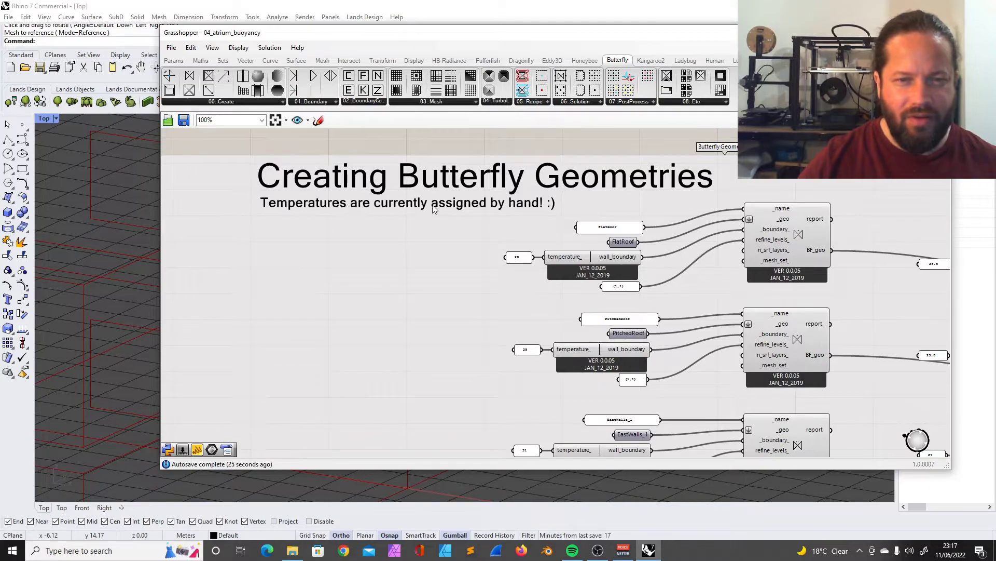
{"action": "scroll", "coordinate": [716, 290], "scroll_direction": "down", "scroll_amount": 6}
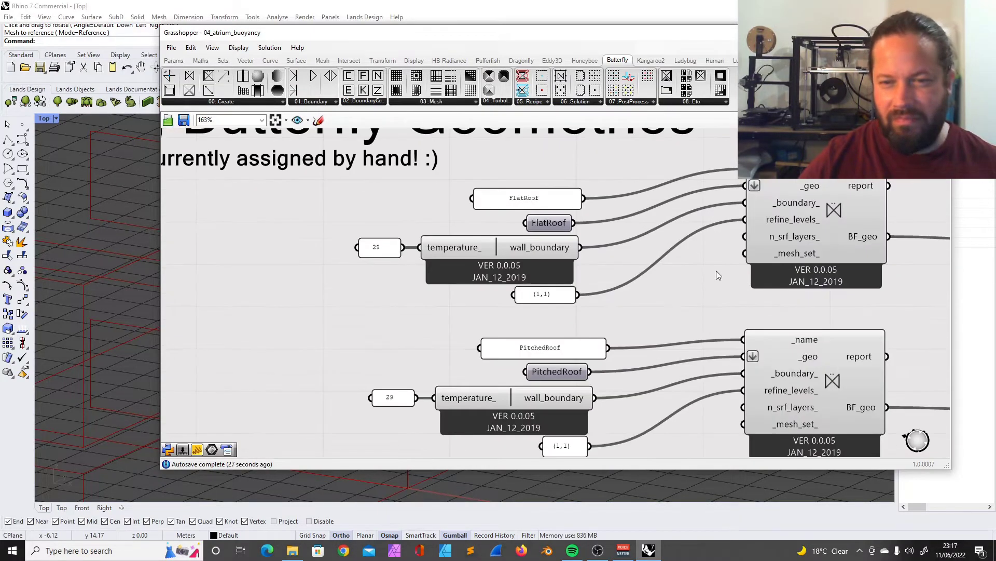
- Examine the Load EPW File group and the panel supplying the weather file link
{"action": "scroll", "coordinate": [312, 378], "scroll_direction": "up", "scroll_amount": 7}
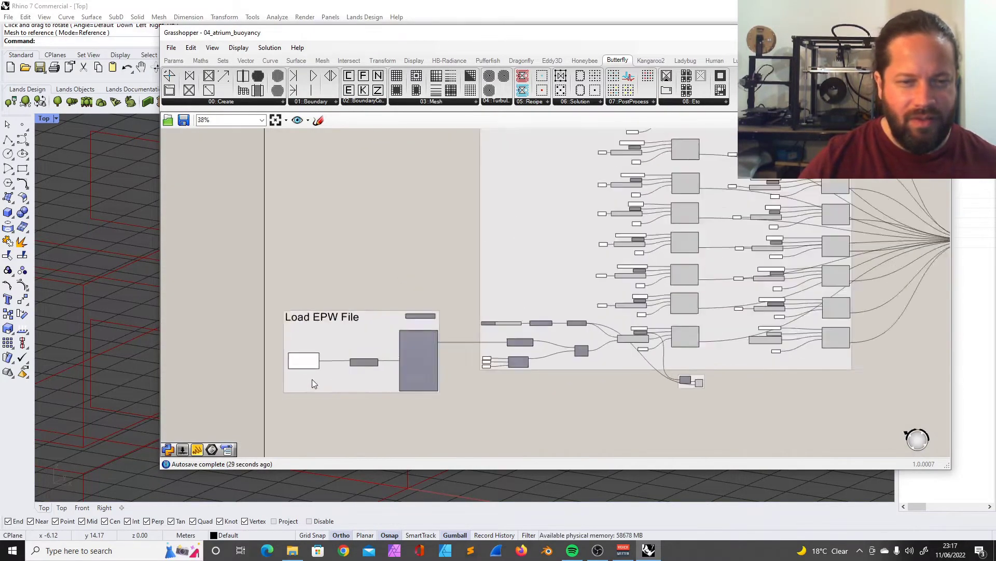
{"action": "scroll", "coordinate": [299, 357], "scroll_direction": "down", "scroll_amount": 3}
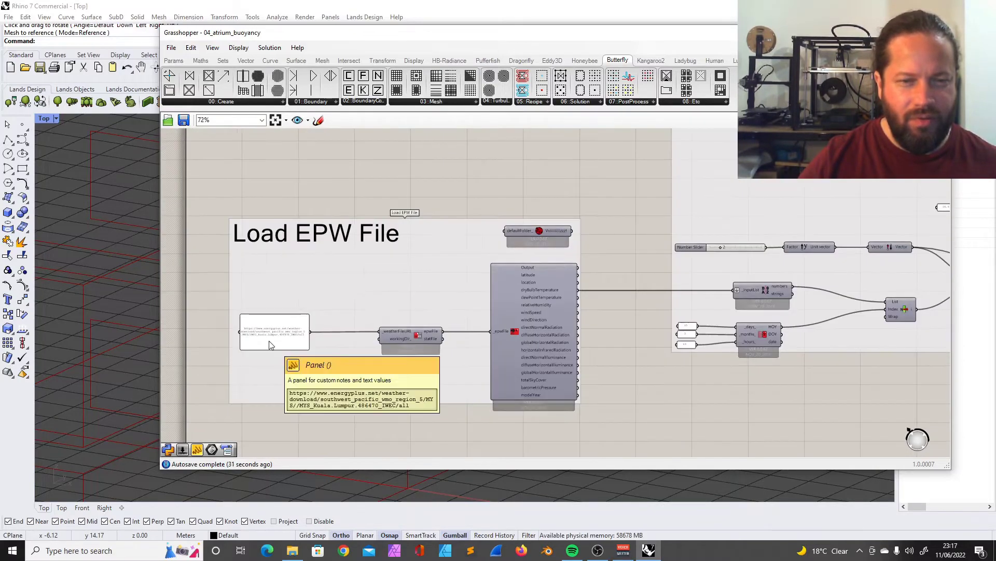
{"action": "scroll", "coordinate": [270, 345], "scroll_direction": "up", "scroll_amount": 2}
{"action": "scroll", "coordinate": [286, 329], "scroll_direction": "down", "scroll_amount": 3}
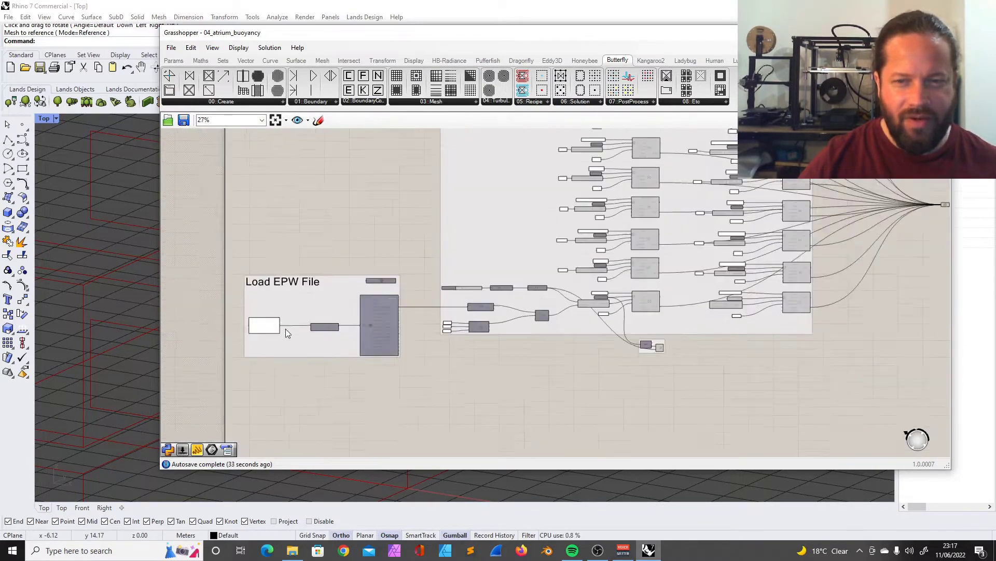
- Inspect how the weather data, date values and vector supply the inlet boundary's temperature and velocity for the WindowInlets geometry
{"action": "scroll", "coordinate": [413, 304], "scroll_direction": "up", "scroll_amount": 3}
{"action": "left_click", "coordinate": [379, 306]}
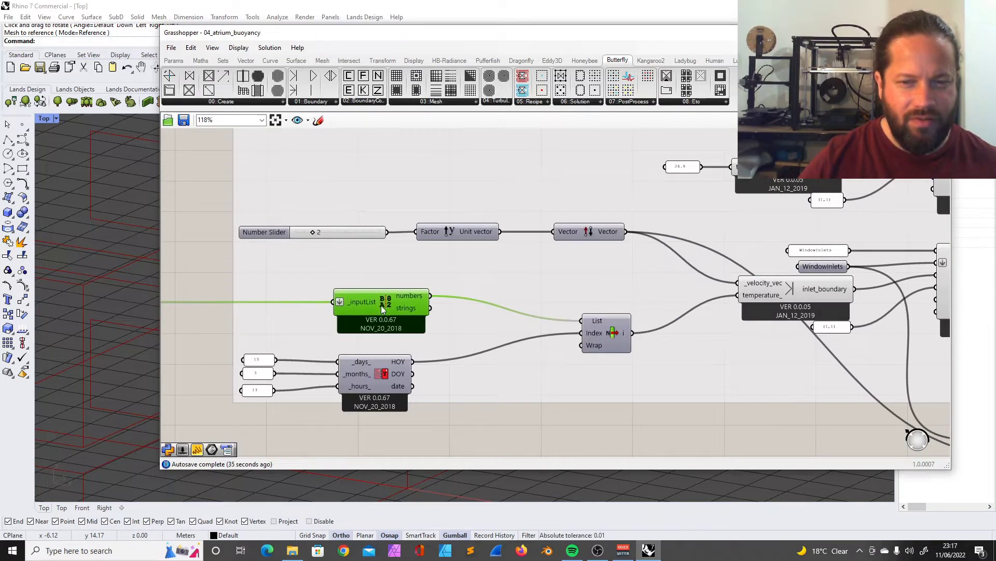
{"action": "left_click", "coordinate": [378, 374]}
{"action": "scroll", "coordinate": [734, 301], "scroll_direction": "down", "scroll_amount": 3}
{"action": "scroll", "coordinate": [763, 295], "scroll_direction": "up", "scroll_amount": 5}
{"action": "left_click", "coordinate": [763, 295]}
{"action": "scroll", "coordinate": [763, 295], "scroll_direction": "up", "scroll_amount": 2}
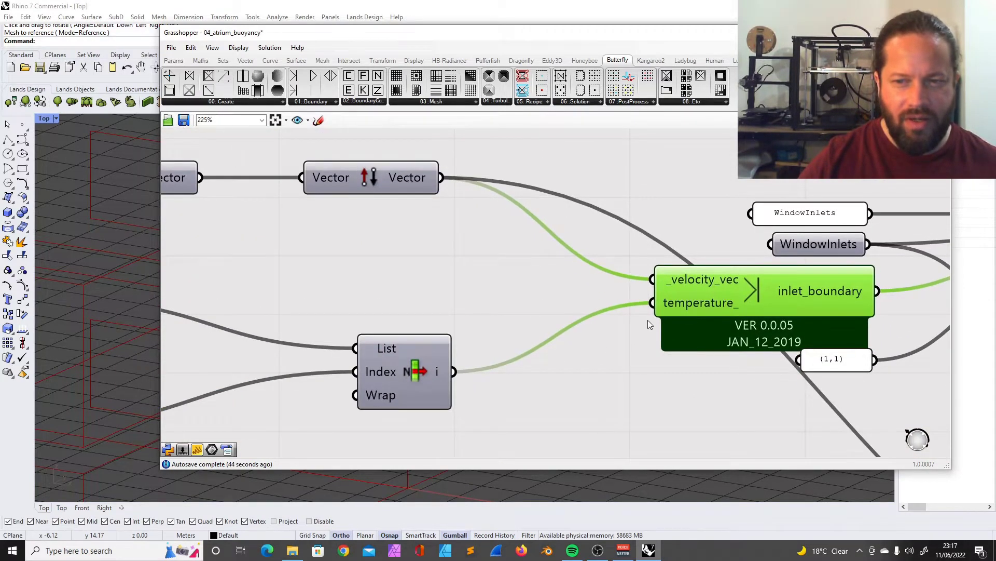
{"action": "scroll", "coordinate": [648, 325], "scroll_direction": "down", "scroll_amount": 2}
{"action": "scroll", "coordinate": [646, 291], "scroll_direction": "up", "scroll_amount": 2}
{"action": "scroll", "coordinate": [639, 291], "scroll_direction": "down", "scroll_amount": 3}
{"action": "scroll", "coordinate": [649, 290], "scroll_direction": "up", "scroll_amount": 2}
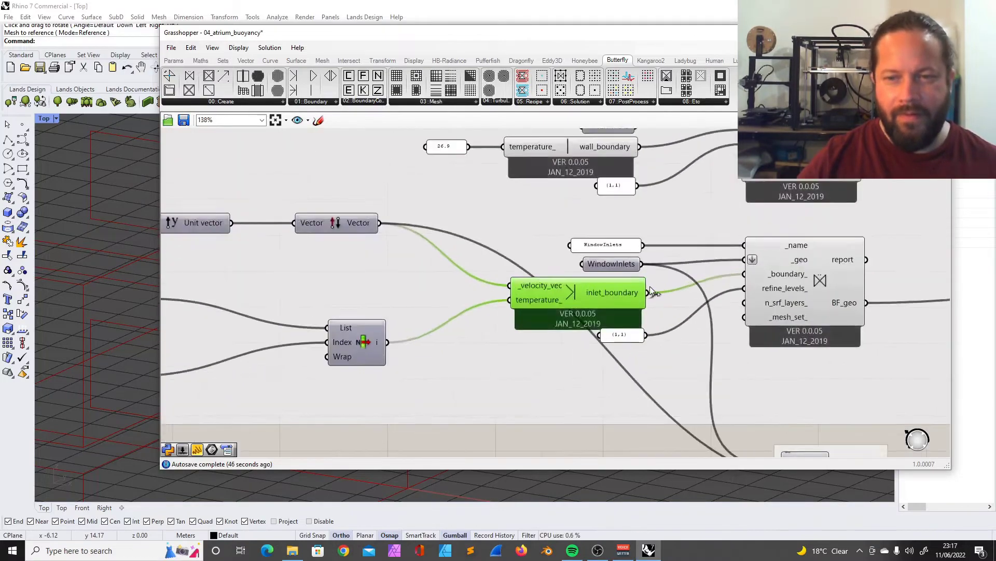
- Inspect the area and vector display components that preview the inlet velocity at the WindowInlets geometry
{"action": "scroll", "coordinate": [608, 257], "scroll_direction": "down", "scroll_amount": 5}
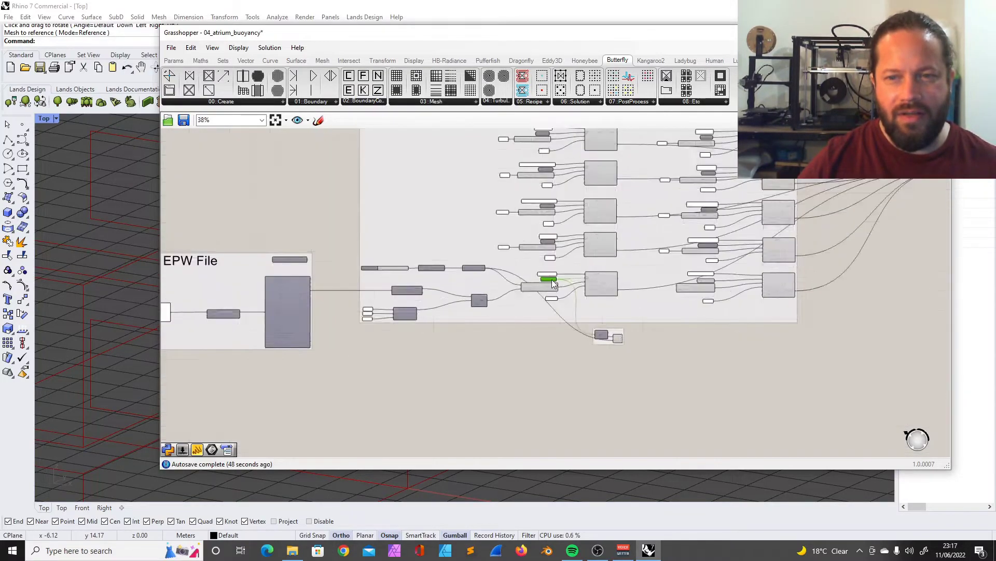
{"action": "scroll", "coordinate": [554, 283], "scroll_direction": "down", "scroll_amount": 2}
{"action": "scroll", "coordinate": [596, 171], "scroll_direction": "up", "scroll_amount": 3}
{"action": "scroll", "coordinate": [596, 171], "scroll_direction": "down", "scroll_amount": 2}
{"action": "scroll", "coordinate": [615, 370], "scroll_direction": "up", "scroll_amount": 3}
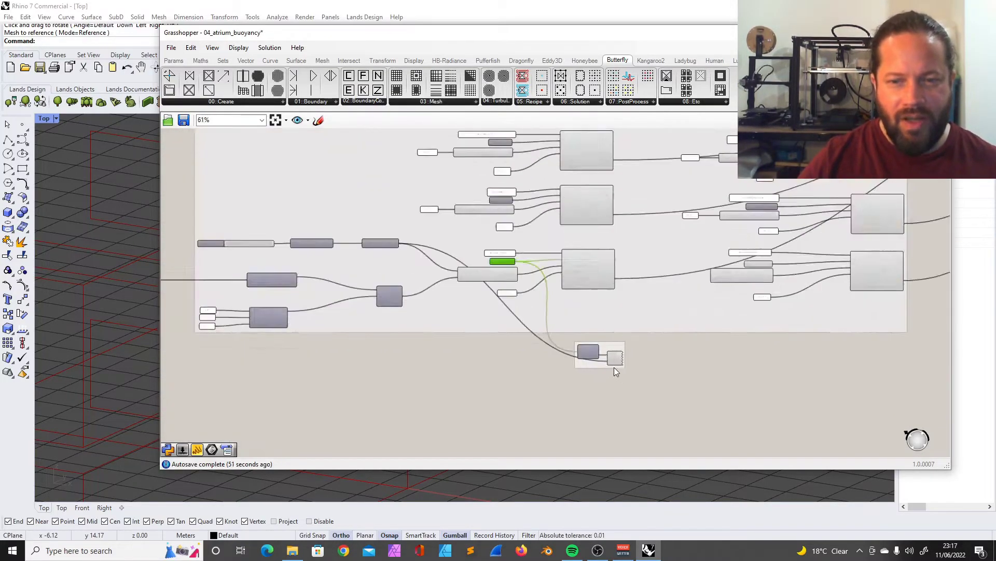
{"action": "scroll", "coordinate": [615, 366], "scroll_direction": "up", "scroll_amount": 4}
{"action": "scroll", "coordinate": [432, 243], "scroll_direction": "down", "scroll_amount": 6}
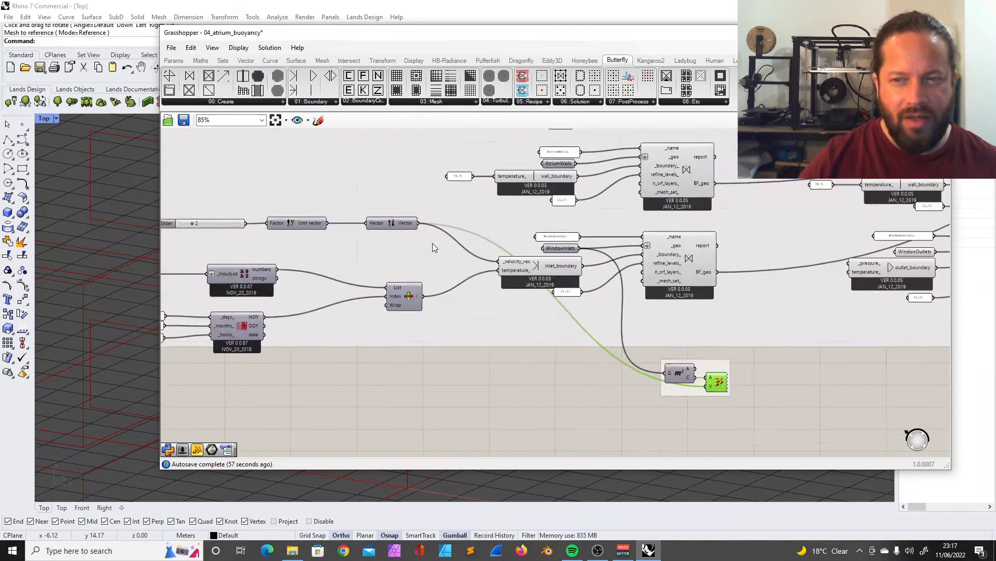
- Examine the Generate Case, blockMesh and snappyHexMesh groups, then the recipe, solution parameters and toggles in Run Simulation
{"action": "scroll", "coordinate": [604, 210], "scroll_direction": "down", "scroll_amount": 3}
{"action": "scroll", "coordinate": [596, 275], "scroll_direction": "up", "scroll_amount": 6}
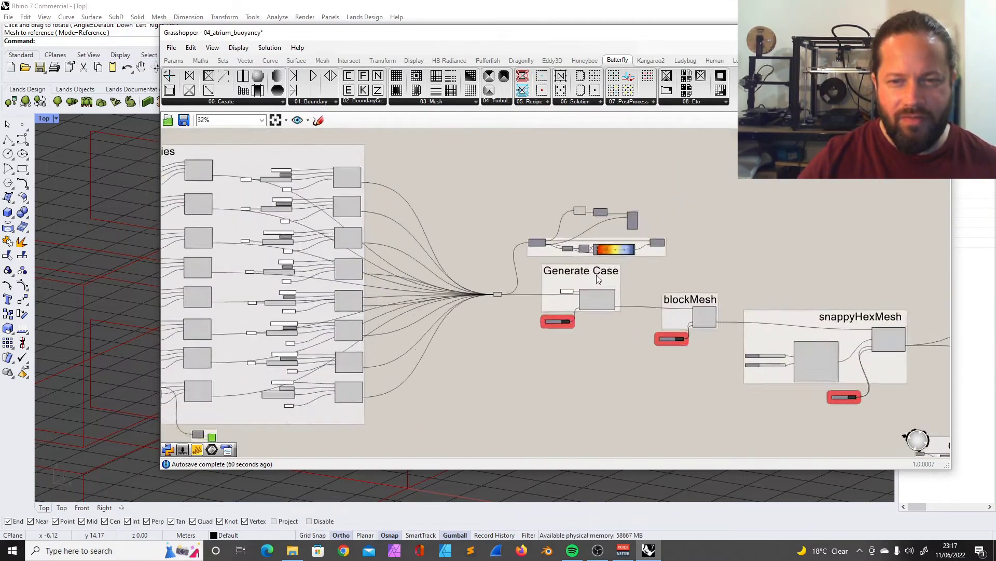
{"action": "scroll", "coordinate": [495, 252], "scroll_direction": "down", "scroll_amount": 5}
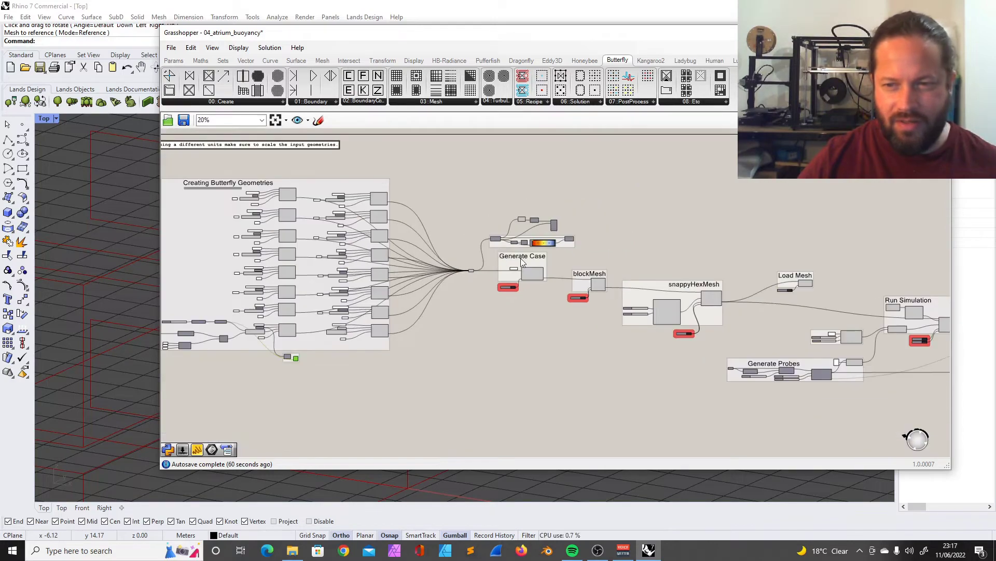
{"action": "scroll", "coordinate": [727, 300], "scroll_direction": "up", "scroll_amount": 5}
{"action": "scroll", "coordinate": [653, 301], "scroll_direction": "up", "scroll_amount": 2}
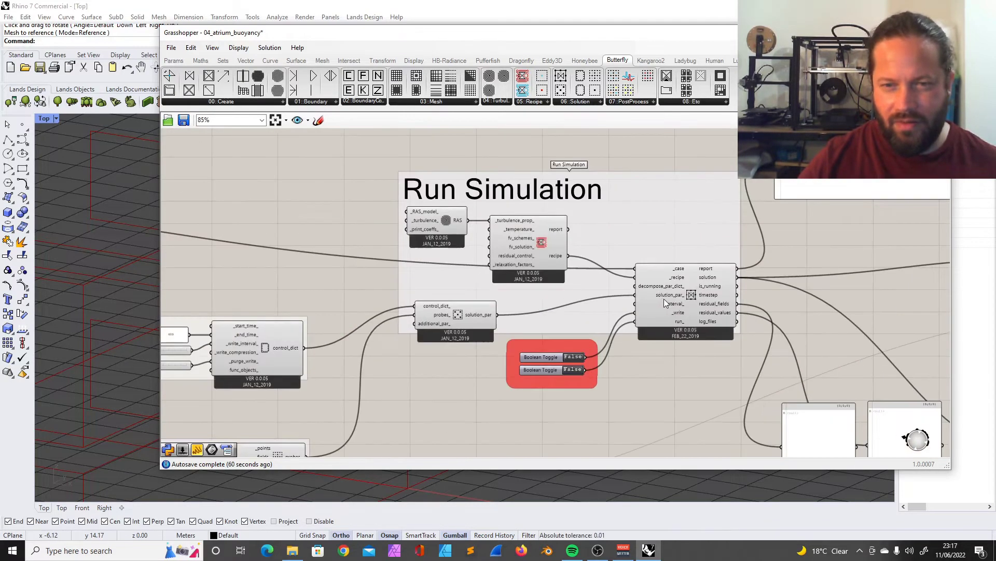
- Review the overall atrium definition and recheck how the geometry group and inlet vector preview connect to the case
{"action": "scroll", "coordinate": [693, 266], "scroll_direction": "down", "scroll_amount": 10}
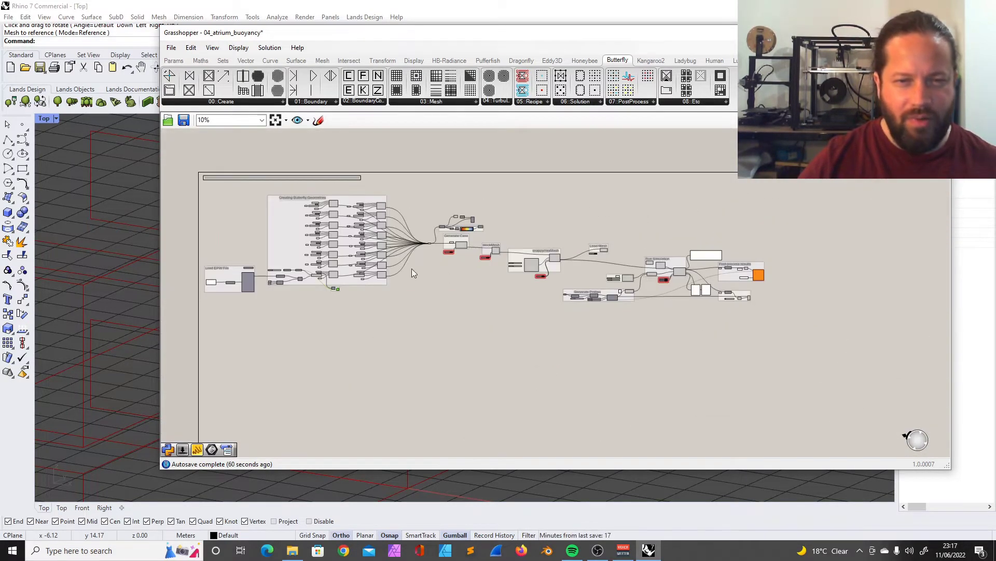
{"action": "scroll", "coordinate": [260, 281], "scroll_direction": "up", "scroll_amount": 6}
{"action": "scroll", "coordinate": [469, 317], "scroll_direction": "down", "scroll_amount": 2}
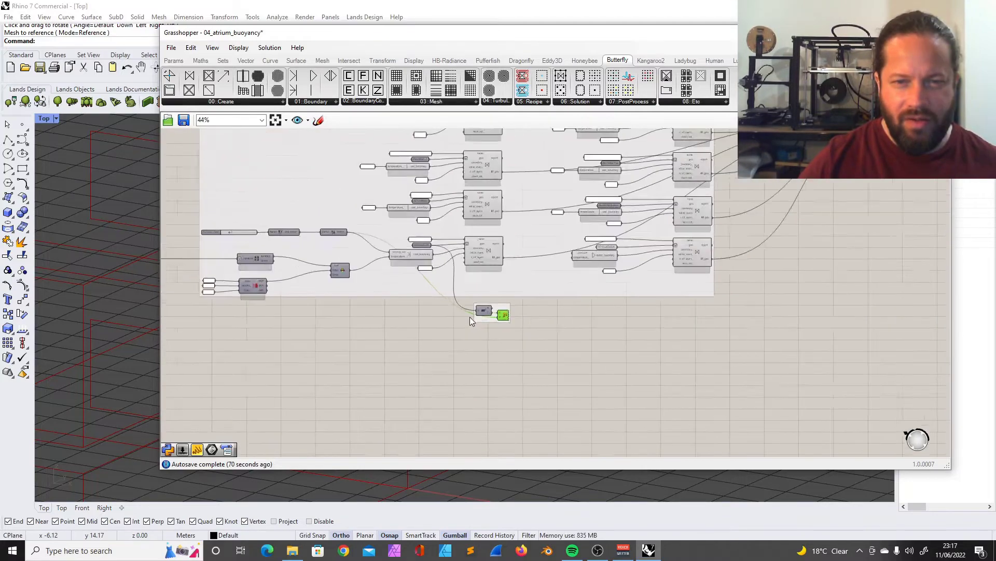
{"action": "scroll", "coordinate": [470, 316], "scroll_direction": "up", "scroll_amount": 1}
{"action": "scroll", "coordinate": [489, 189], "scroll_direction": "down", "scroll_amount": 2}
{"action": "scroll", "coordinate": [514, 213], "scroll_direction": "up", "scroll_amount": 4}
{"action": "scroll", "coordinate": [535, 238], "scroll_direction": "down", "scroll_amount": 3}
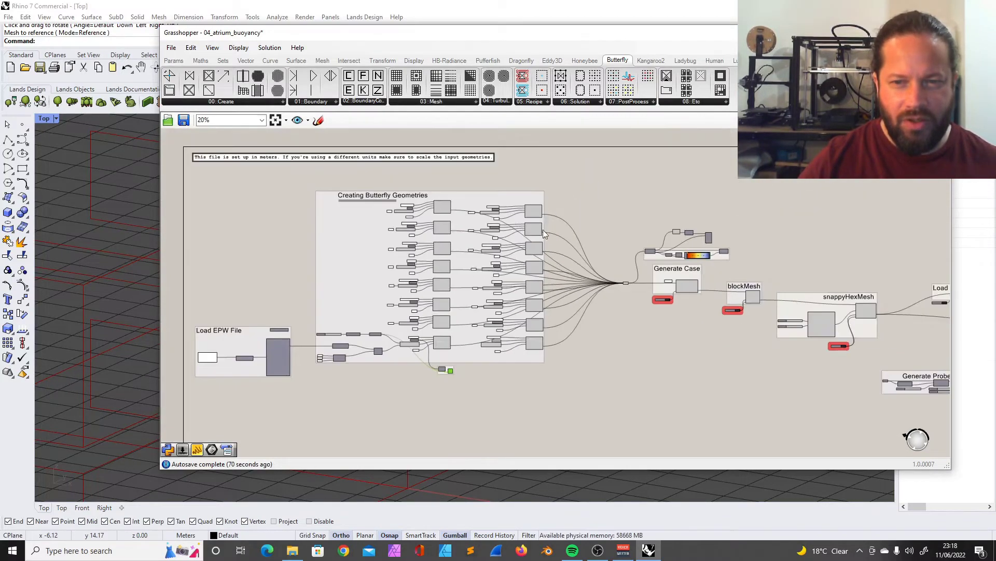
- Generate the AtriumStudy case by setting the Generate Case run toggle to True
{"action": "scroll", "coordinate": [545, 211], "scroll_direction": "up", "scroll_amount": 3}
{"action": "scroll", "coordinate": [502, 211], "scroll_direction": "up", "scroll_amount": 4}
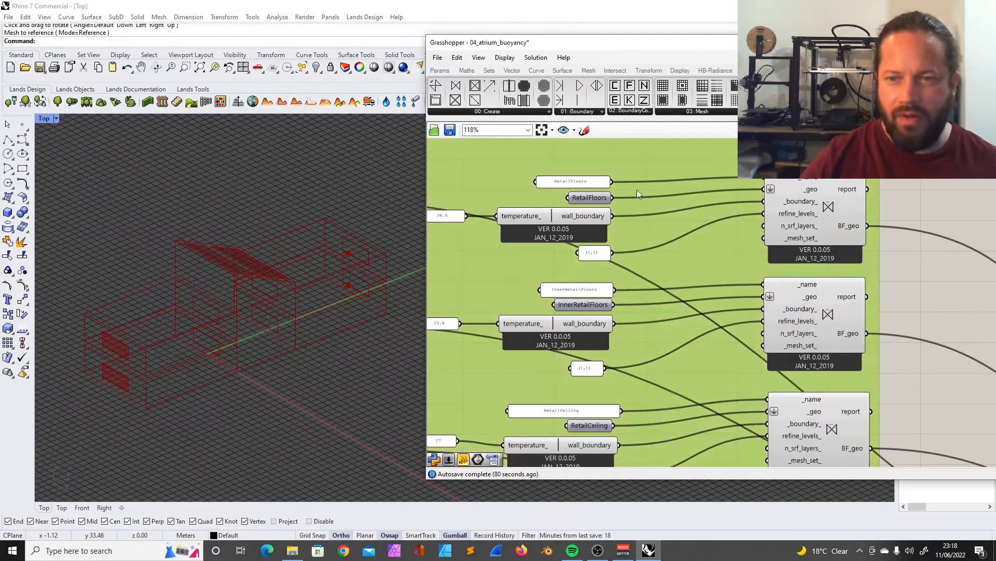
{"action": "scroll", "coordinate": [514, 220], "scroll_direction": "down", "scroll_amount": 3}
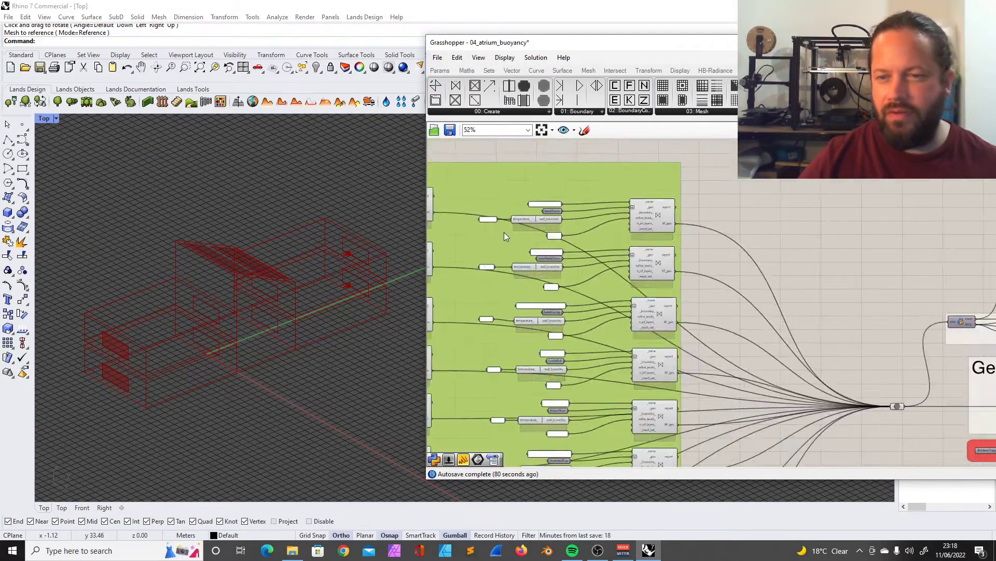
{"action": "scroll", "coordinate": [535, 239], "scroll_direction": "down", "scroll_amount": 5}
{"action": "scroll", "coordinate": [765, 273], "scroll_direction": "up", "scroll_amount": 6}
{"action": "scroll", "coordinate": [597, 344], "scroll_direction": "down", "scroll_amount": 4}
{"action": "scroll", "coordinate": [617, 366], "scroll_direction": "up", "scroll_amount": 8}
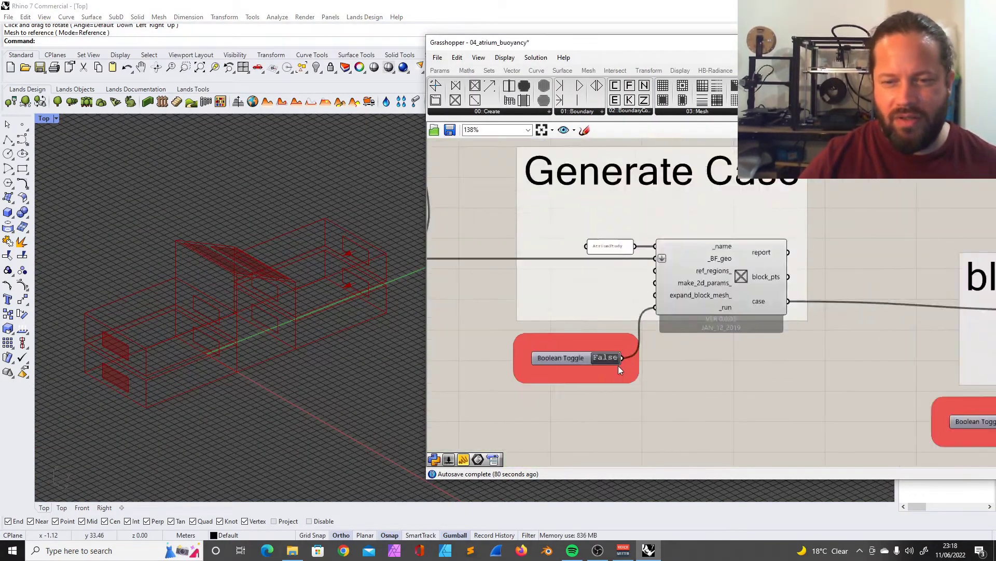
{"action": "scroll", "coordinate": [614, 363], "scroll_direction": "up", "scroll_amount": 1}
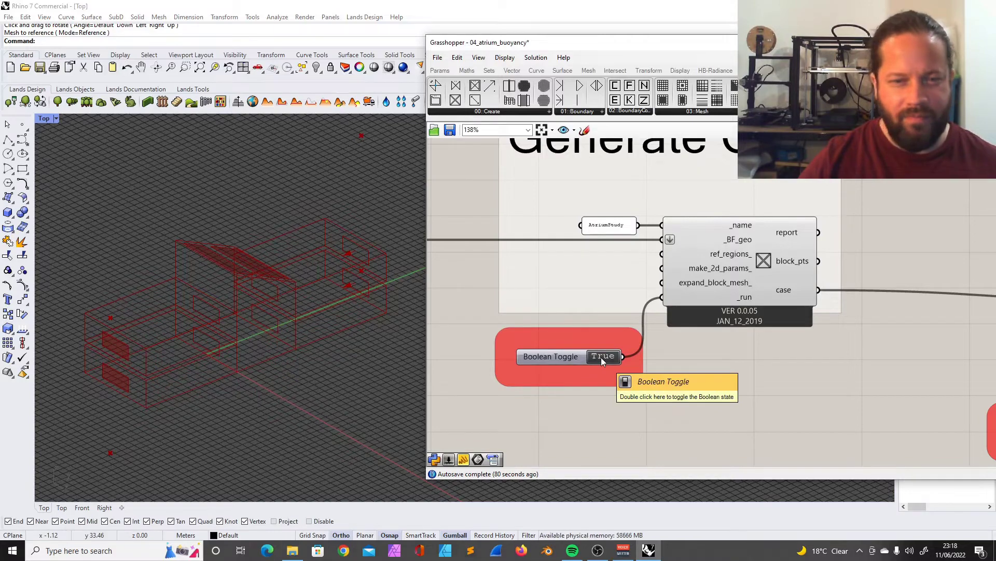
{"action": "double_click", "coordinate": [602, 356]}
- Mesh the atrium case by turning on the blockMesh and snappyHexMesh run toggles
{"action": "scroll", "coordinate": [528, 287], "scroll_direction": "down", "scroll_amount": 4}
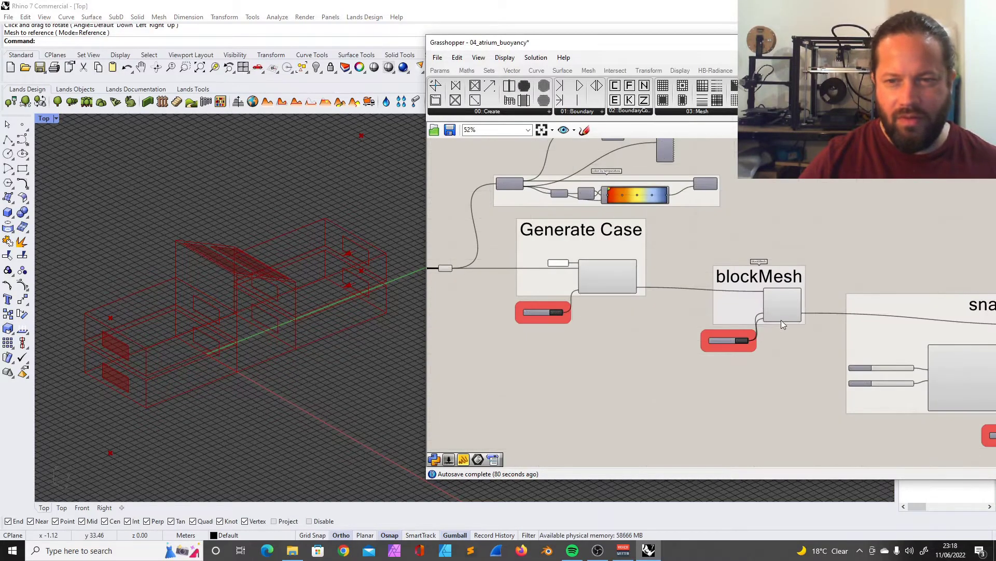
{"action": "scroll", "coordinate": [673, 301], "scroll_direction": "up", "scroll_amount": 2}
{"action": "scroll", "coordinate": [567, 319], "scroll_direction": "down", "scroll_amount": 1}
{"action": "scroll", "coordinate": [567, 318], "scroll_direction": "down", "scroll_amount": 3}
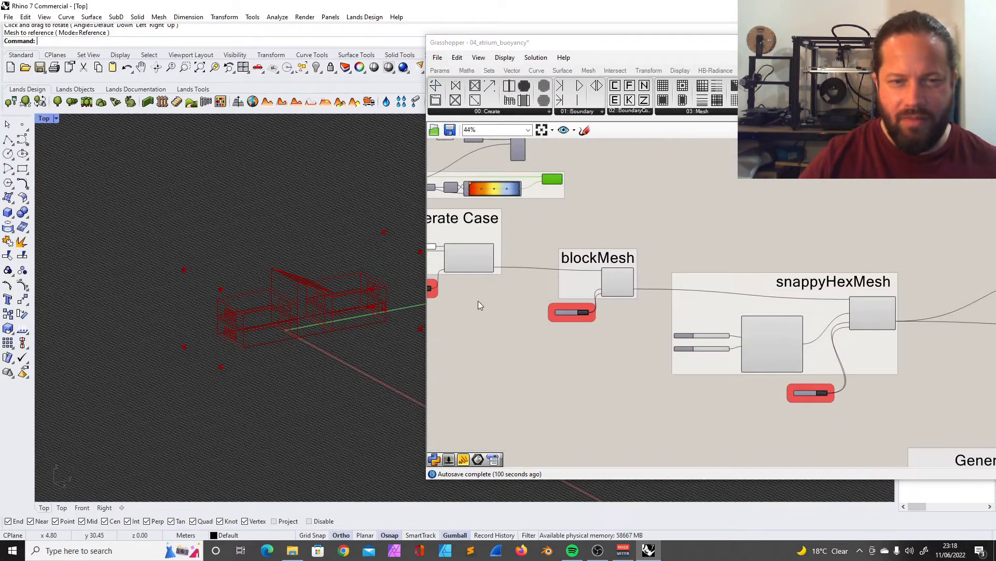
{"action": "scroll", "coordinate": [327, 273], "scroll_direction": "up", "scroll_amount": 6}
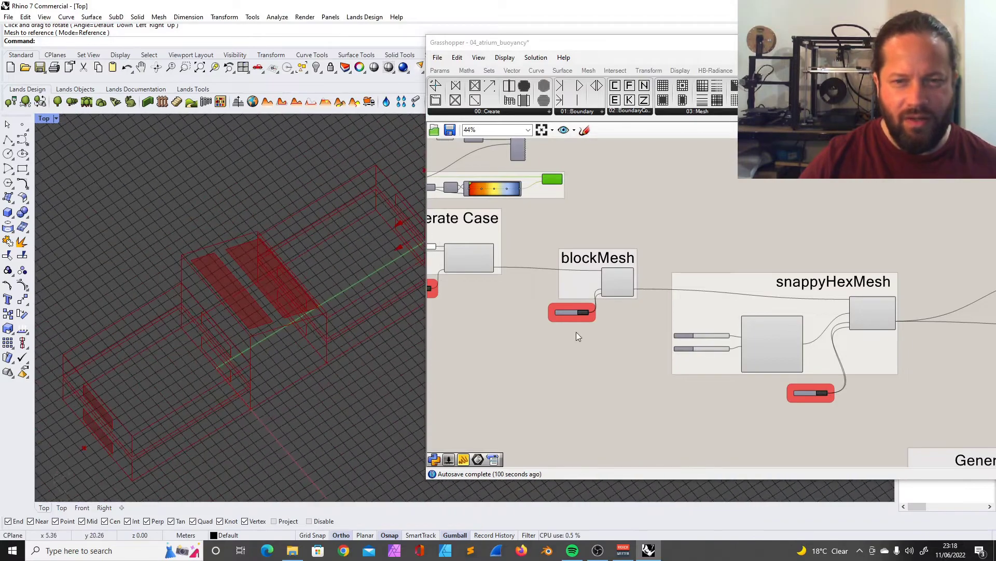
{"action": "scroll", "coordinate": [201, 289], "scroll_direction": "down", "scroll_amount": 6}
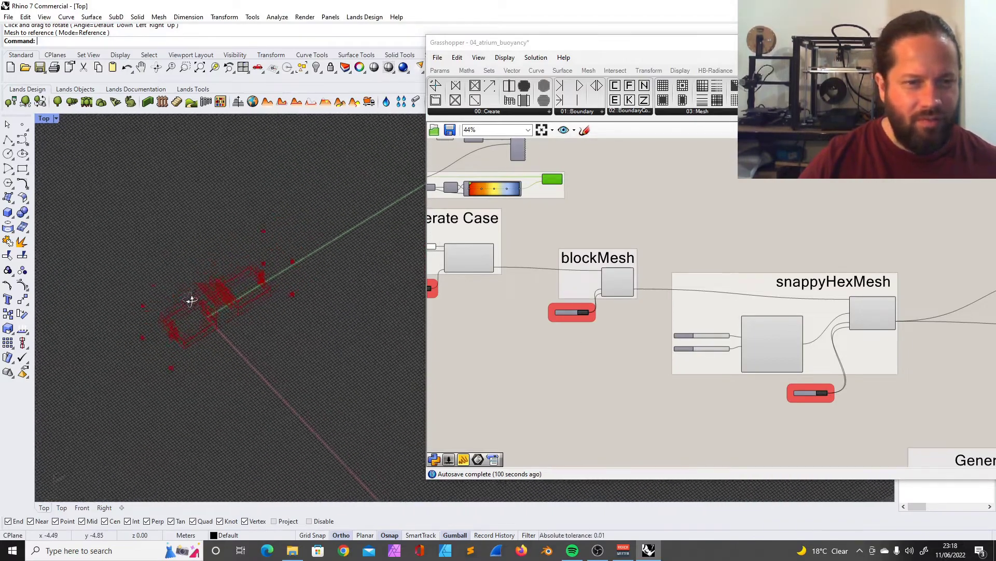
{"action": "scroll", "coordinate": [650, 375], "scroll_direction": "up", "scroll_amount": 5}
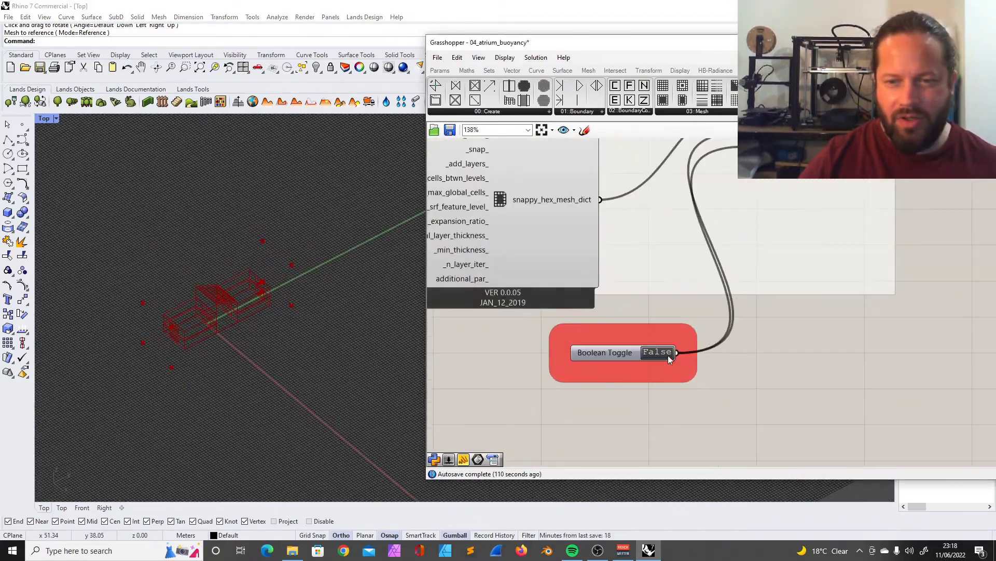
{"action": "left_click", "coordinate": [657, 353]}
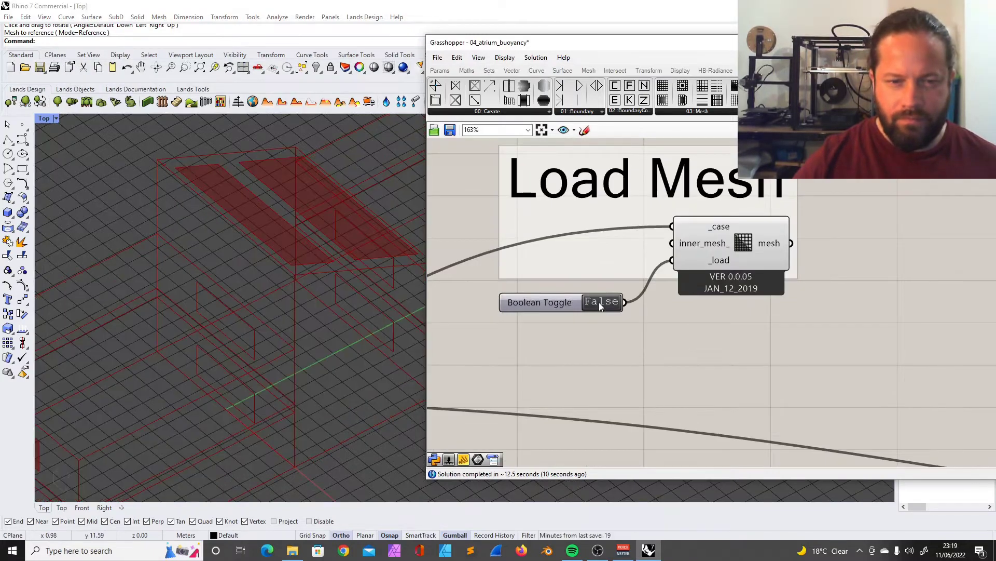
- Examine the Load Mesh, Run Simulation and Generate Probes groups and trace how the probes feed the solution parameters
{"action": "scroll", "coordinate": [511, 301], "scroll_direction": "down", "scroll_amount": 8}
{"action": "scroll", "coordinate": [594, 387], "scroll_direction": "up", "scroll_amount": 4}
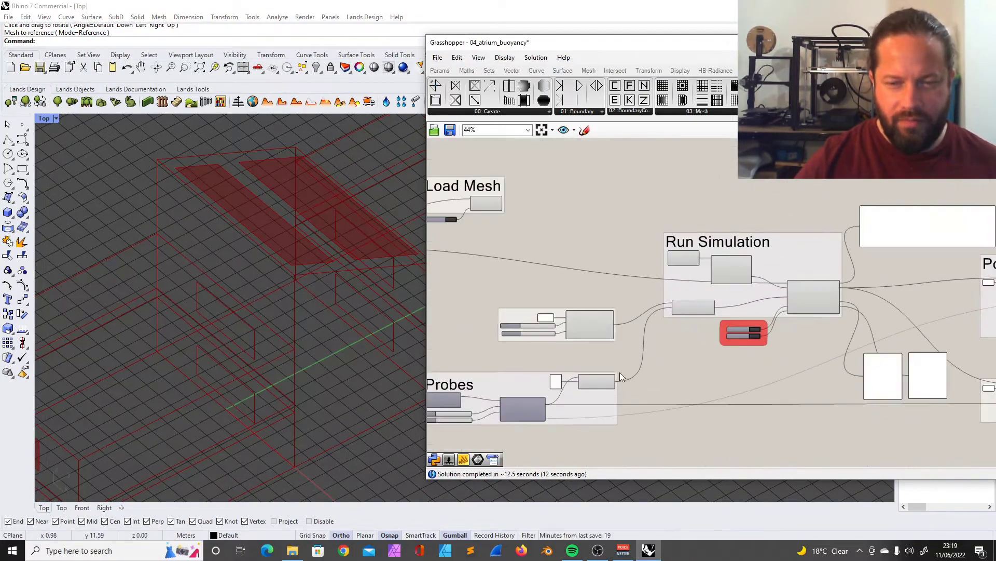
{"action": "right_click_drag", "start_coordinate": [810, 305], "coordinate": [723, 297]}
{"action": "scroll", "coordinate": [723, 297], "scroll_direction": "down", "scroll_amount": 4}
{"action": "scroll", "coordinate": [628, 268], "scroll_direction": "up", "scroll_amount": 6}
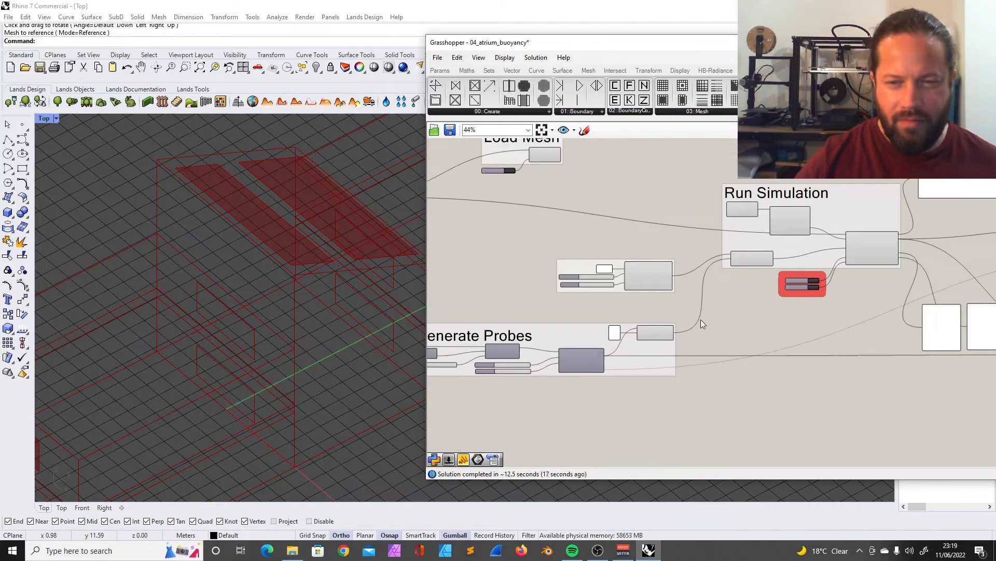
{"action": "scroll", "coordinate": [629, 266], "scroll_direction": "down", "scroll_amount": 4}
{"action": "scroll", "coordinate": [582, 336], "scroll_direction": "up", "scroll_amount": 3}
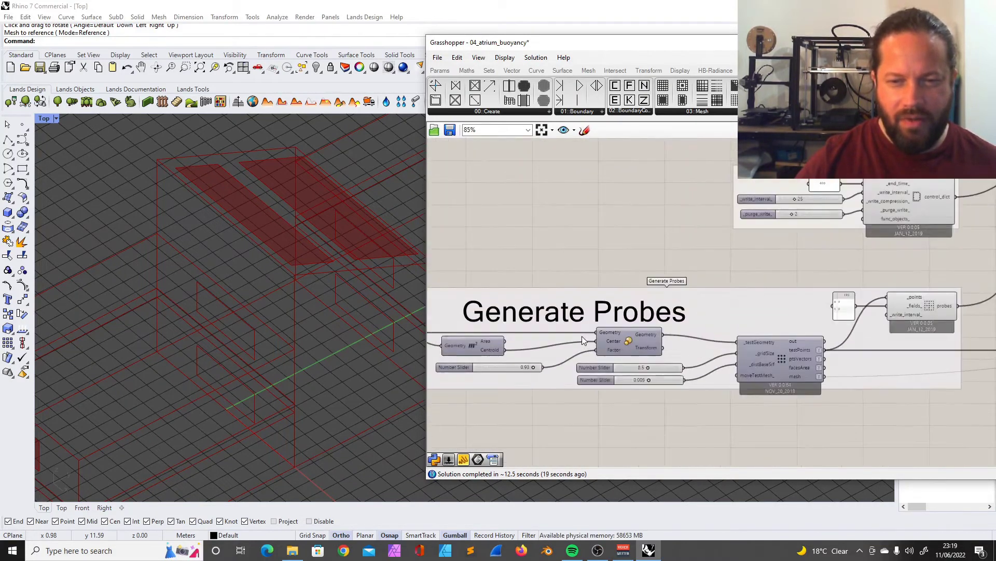
{"action": "scroll", "coordinate": [500, 339], "scroll_direction": "down", "scroll_amount": 2}
{"action": "scroll", "coordinate": [479, 339], "scroll_direction": "up", "scroll_amount": 4}
{"action": "scroll", "coordinate": [483, 332], "scroll_direction": "down", "scroll_amount": 3}
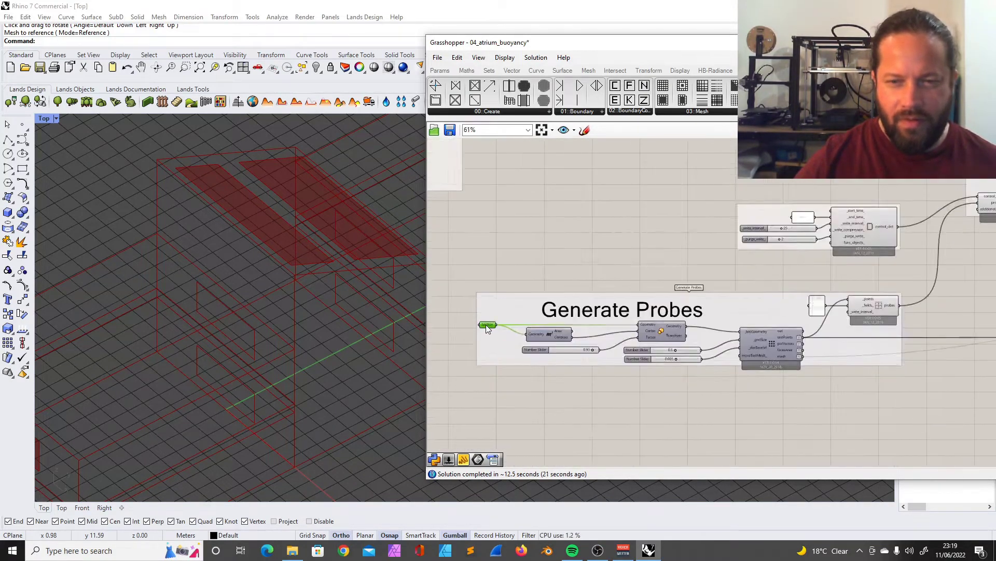
- Preview the Section geometry of Generate Probes, inspect how it cuts through the atrium model, and hide it again
{"action": "scroll", "coordinate": [485, 325], "scroll_direction": "up", "scroll_amount": 3}
{"action": "right_click", "coordinate": [486, 325]}
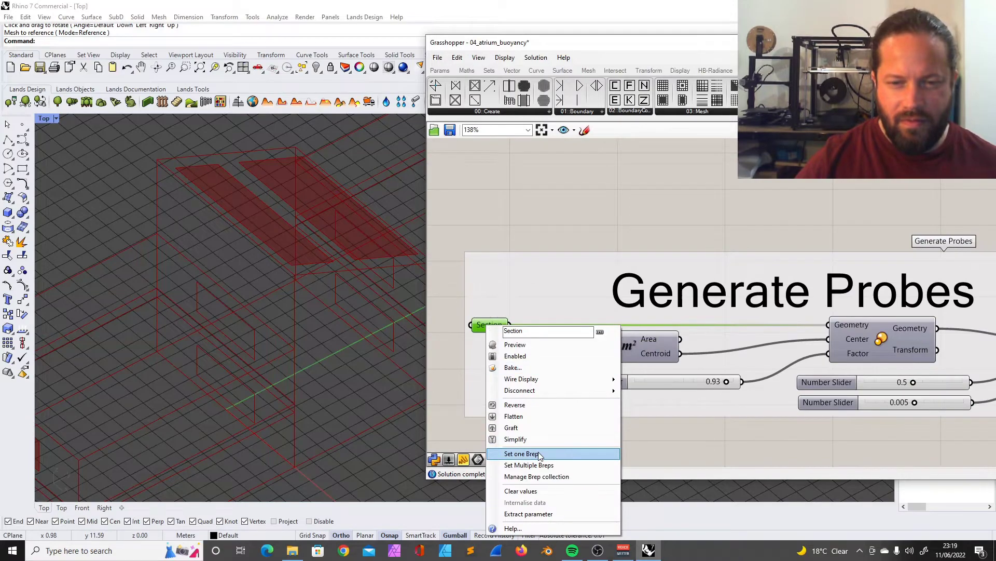
{"action": "left_click", "coordinate": [524, 347]}
{"action": "scroll", "coordinate": [355, 314], "scroll_direction": "down", "scroll_amount": 9}
{"action": "right_click_drag", "start_coordinate": [341, 322], "coordinate": [309, 334]}
{"action": "right_click", "coordinate": [490, 326]}
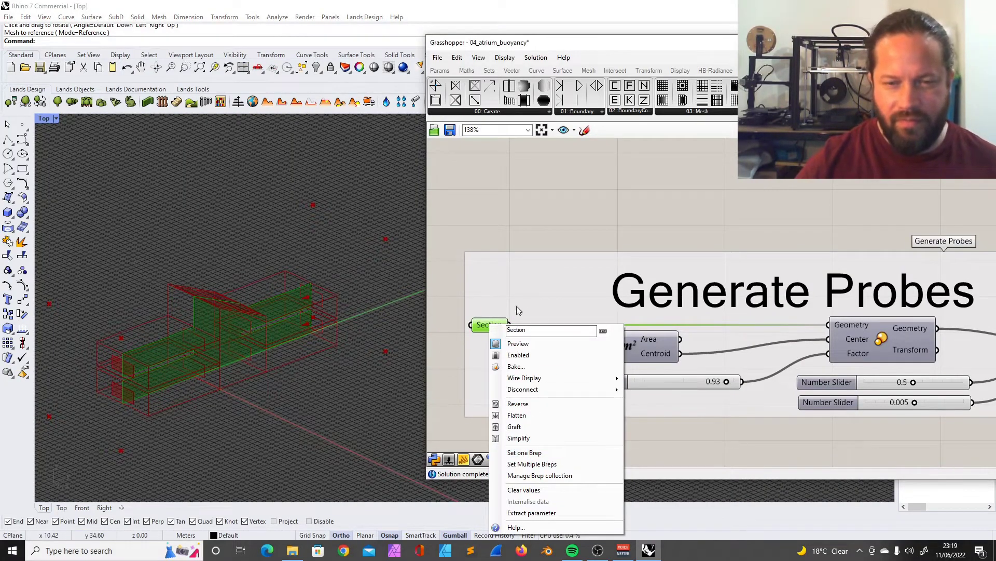
{"action": "left_click", "coordinate": [529, 231]}
{"action": "scroll", "coordinate": [324, 308], "scroll_direction": "up", "scroll_amount": 5}
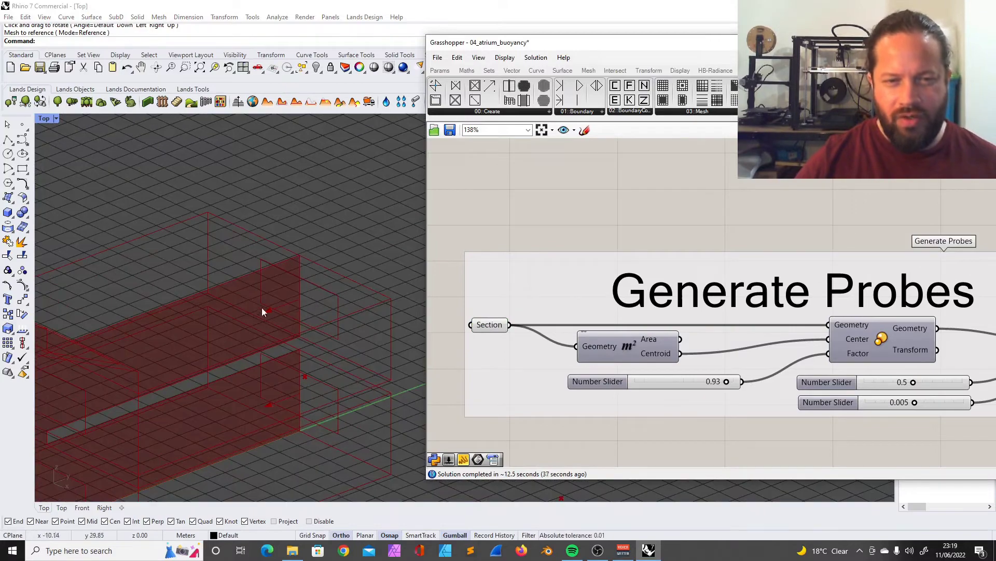
{"action": "scroll", "coordinate": [273, 309], "scroll_direction": "down", "scroll_amount": 4}
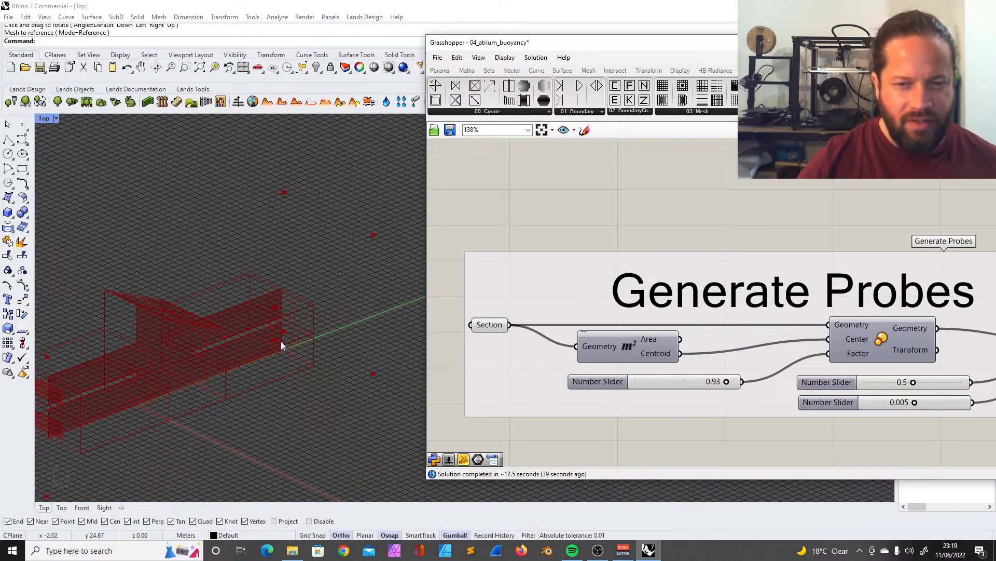
{"action": "right_click_drag", "start_coordinate": [281, 341], "coordinate": [283, 379]}
- Examine the FlatRoof inputs in Creating Butterfly Geometries, including the temperature feeding its wall boundary
{"action": "scroll", "coordinate": [649, 377], "scroll_direction": "down", "scroll_amount": 10}
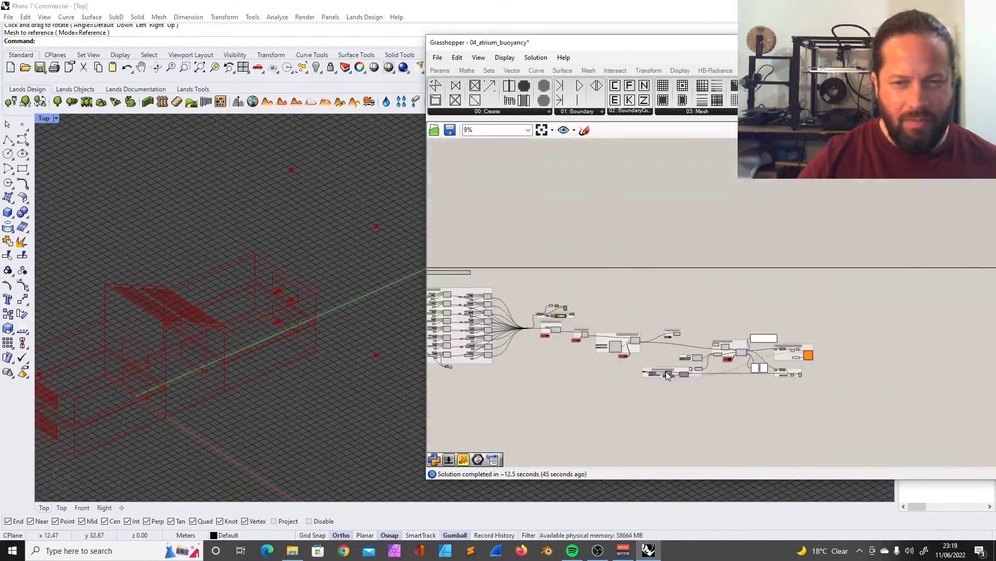
{"action": "scroll", "coordinate": [484, 335], "scroll_direction": "up", "scroll_amount": 2}
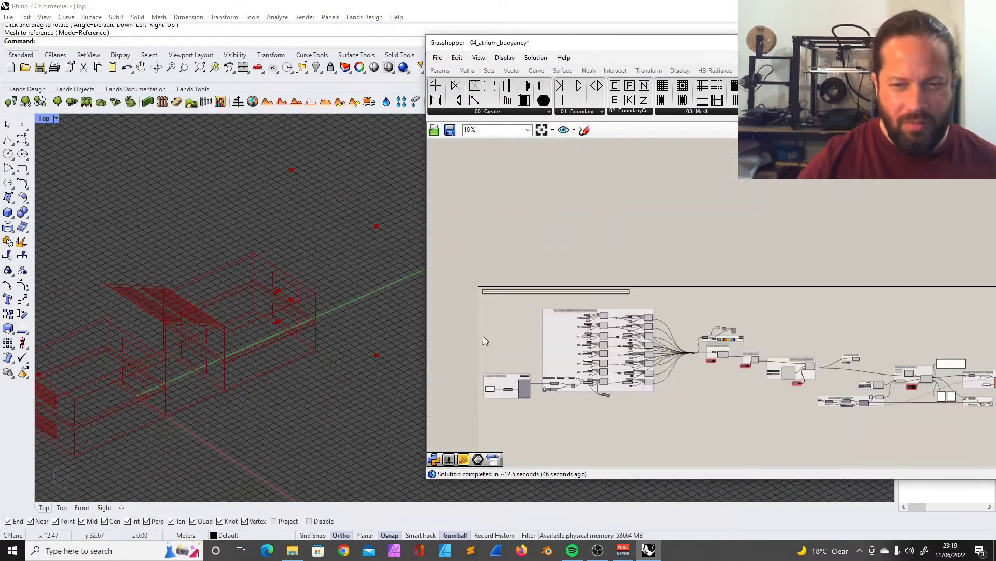
{"action": "scroll", "coordinate": [576, 341], "scroll_direction": "up", "scroll_amount": 8}
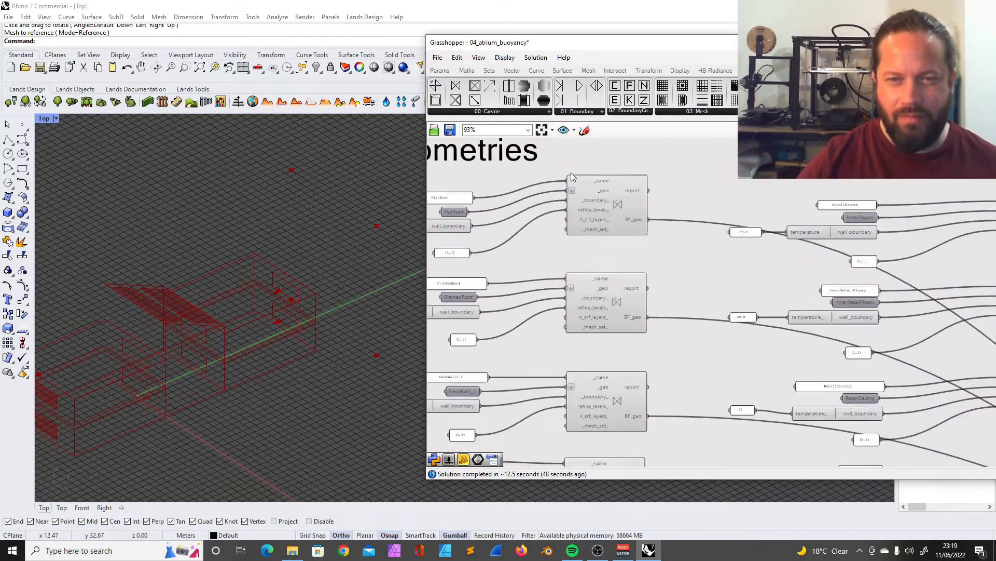
{"action": "scroll", "coordinate": [584, 191], "scroll_direction": "down", "scroll_amount": 3}
{"action": "scroll", "coordinate": [582, 208], "scroll_direction": "up", "scroll_amount": 5}
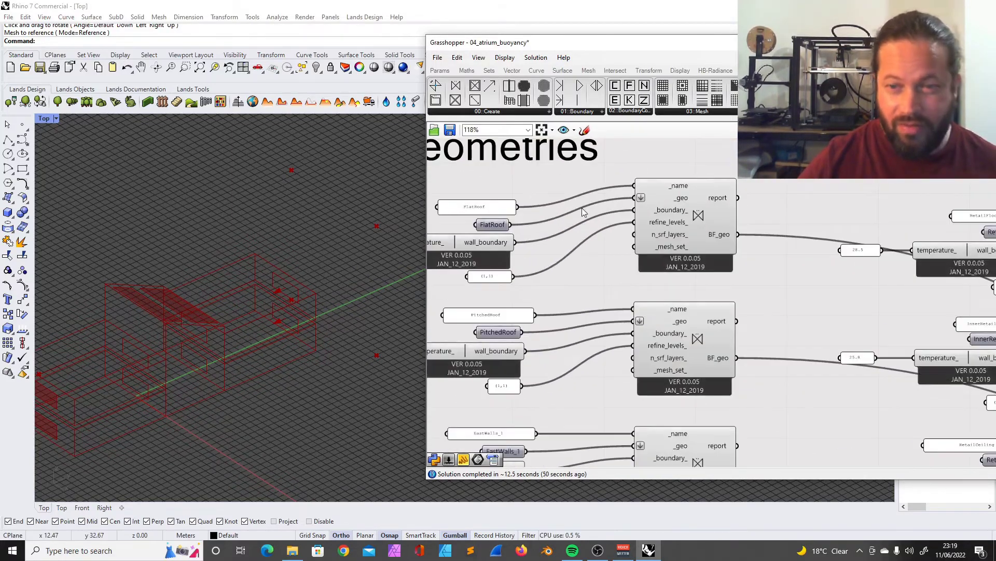
{"action": "scroll", "coordinate": [618, 224], "scroll_direction": "up", "scroll_amount": 4}
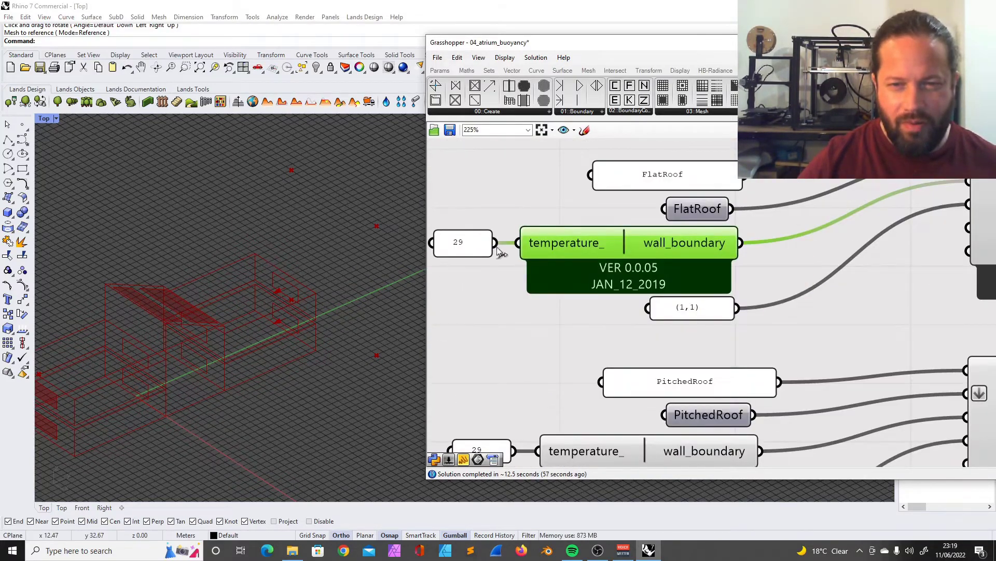
- Set the write toggle in the Run Simulation group to True
{"action": "scroll", "coordinate": [500, 251], "scroll_direction": "down", "scroll_amount": 12}
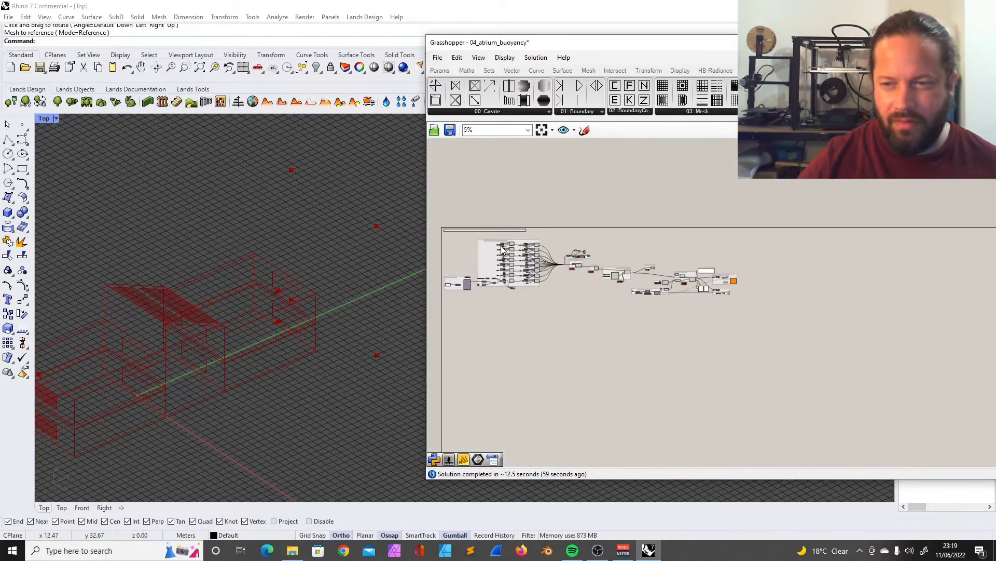
{"action": "scroll", "coordinate": [649, 279], "scroll_direction": "up", "scroll_amount": 10}
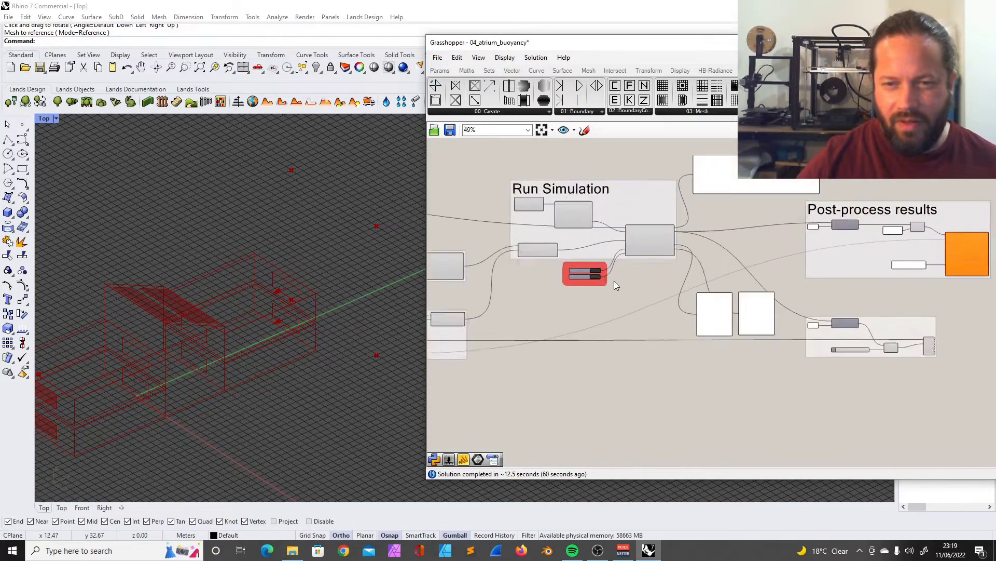
{"action": "scroll", "coordinate": [591, 265], "scroll_direction": "up", "scroll_amount": 3}
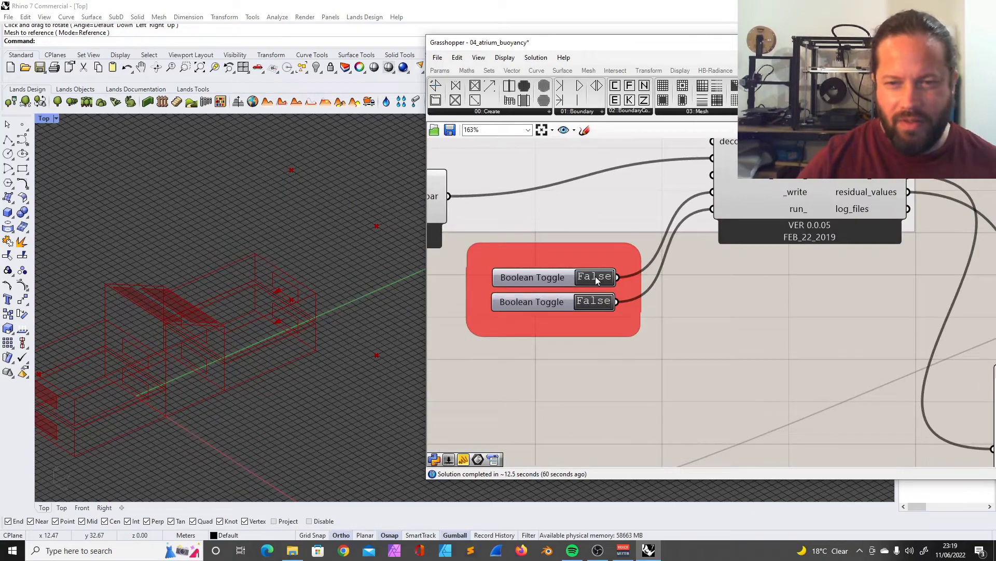
{"action": "double_click", "coordinate": [596, 279]}
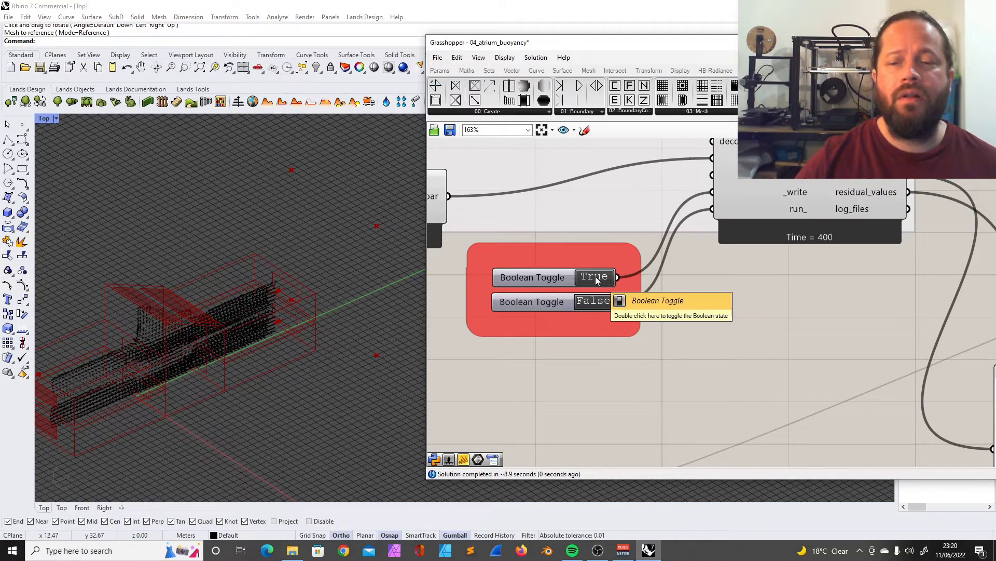
- Inspect the velocity vectors along the atrium section and set the simulation's run toggle to True
{"action": "scroll", "coordinate": [179, 359], "scroll_direction": "up", "scroll_amount": 9}
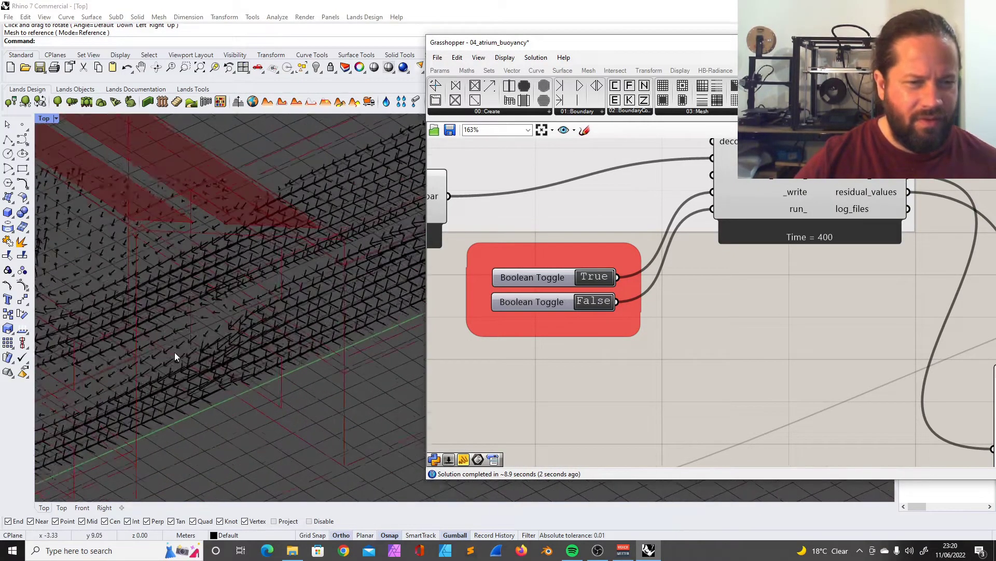
{"action": "scroll", "coordinate": [184, 351], "scroll_direction": "down", "scroll_amount": 4}
{"action": "right_click_drag", "start_coordinate": [191, 349], "coordinate": [238, 293]}
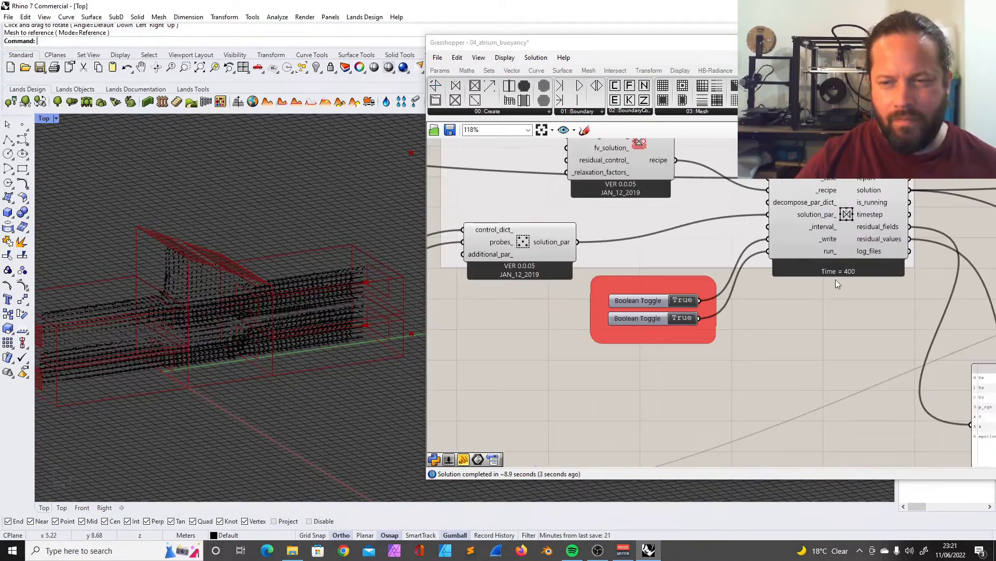
- Compare the end time and write interval in the control settings with the time reported by the simulation component
{"action": "scroll", "coordinate": [866, 299], "scroll_direction": "down", "scroll_amount": 8}
{"action": "scroll", "coordinate": [645, 304], "scroll_direction": "up", "scroll_amount": 5}
{"action": "scroll", "coordinate": [768, 288], "scroll_direction": "up", "scroll_amount": 3}
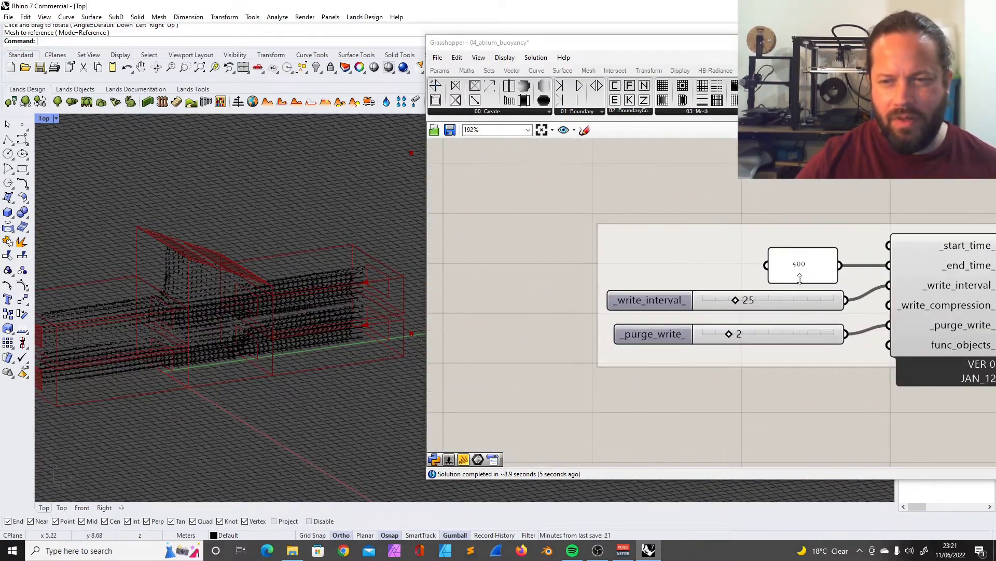
{"action": "scroll", "coordinate": [578, 268], "scroll_direction": "down", "scroll_amount": 5}
{"action": "scroll", "coordinate": [819, 267], "scroll_direction": "up", "scroll_amount": 2}
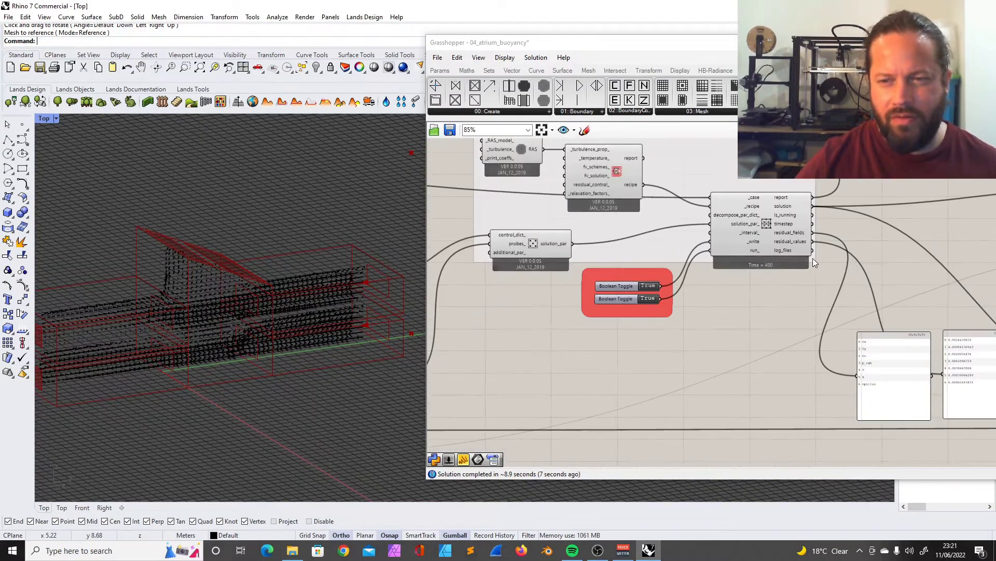
- Examine the temperature Post-process results group and the mesh recolouring component with its value, mesh and legend title inputs
{"action": "scroll", "coordinate": [543, 269], "scroll_direction": "down", "scroll_amount": 3}
{"action": "scroll", "coordinate": [790, 242], "scroll_direction": "up", "scroll_amount": 4}
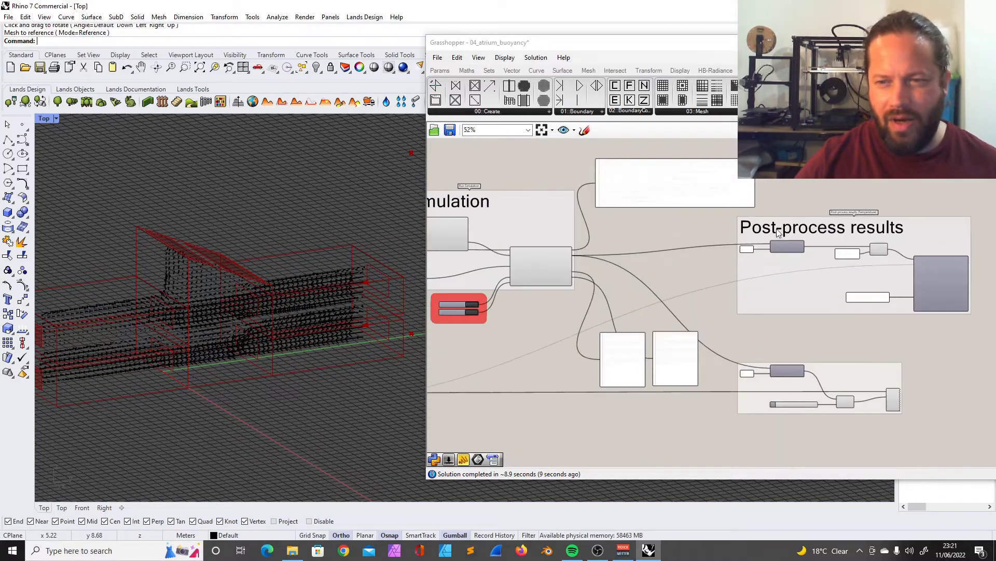
{"action": "scroll", "coordinate": [635, 247], "scroll_direction": "down", "scroll_amount": 2}
{"action": "scroll", "coordinate": [946, 260], "scroll_direction": "up", "scroll_amount": 3}
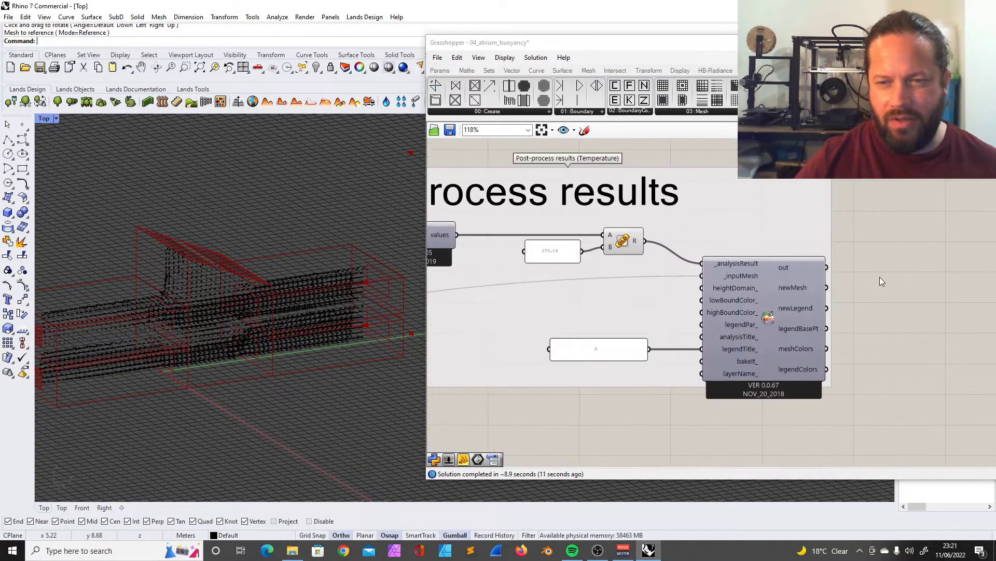
{"action": "scroll", "coordinate": [881, 282], "scroll_direction": "down", "scroll_amount": 4}
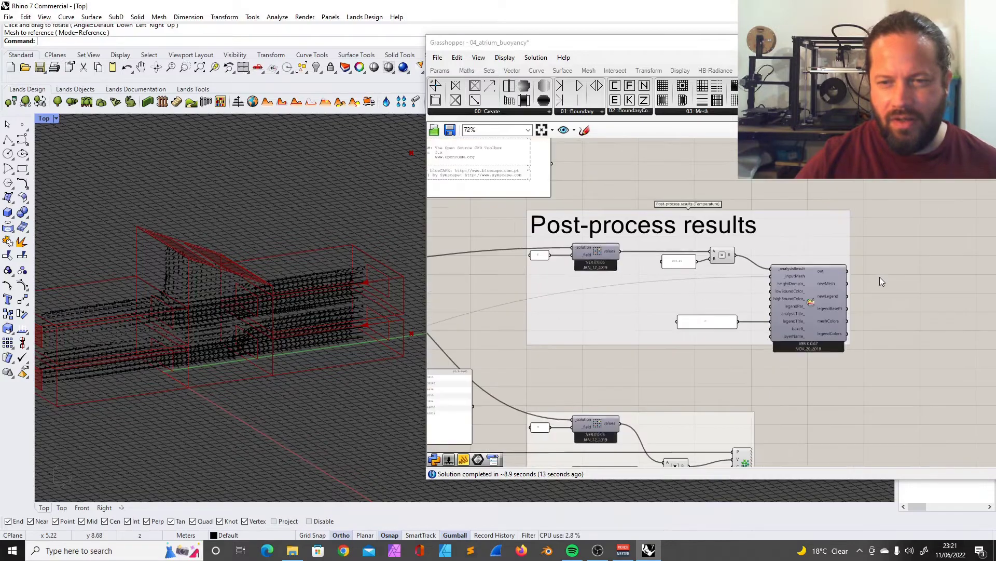
{"action": "scroll", "coordinate": [853, 295], "scroll_direction": "up", "scroll_amount": 7}
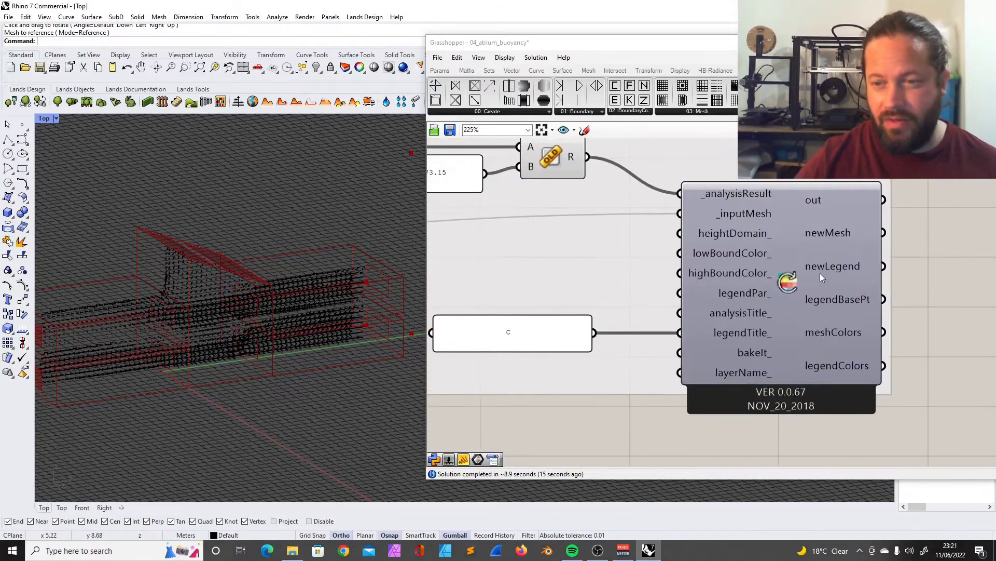
- Turn on the preview of the temperature mesh recolouring component and inspect the coloured atrium section with its legend
{"action": "right_click", "coordinate": [785, 238]}
{"action": "left_click", "coordinate": [813, 317]}
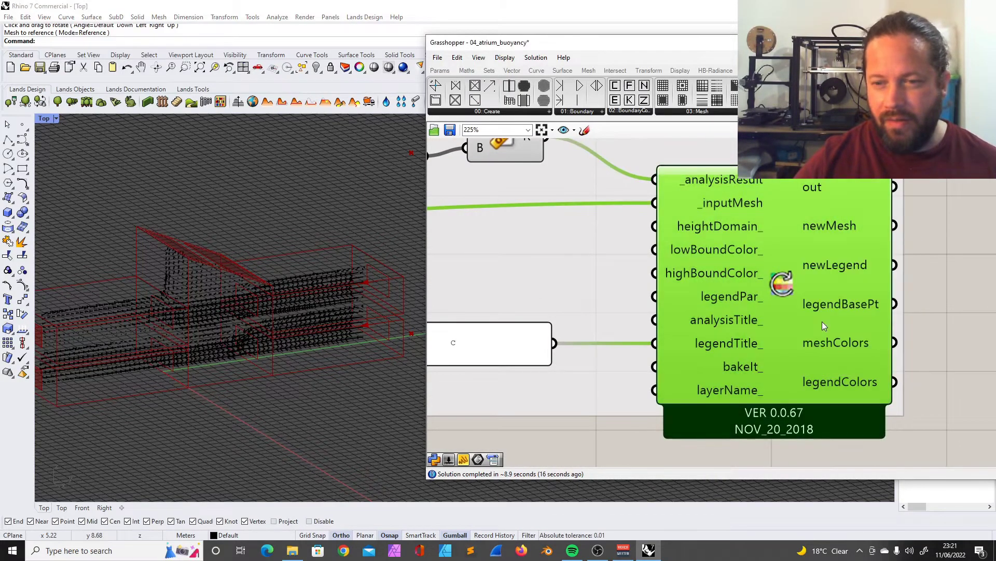
{"action": "right_click_drag", "start_coordinate": [222, 385], "coordinate": [208, 341]}
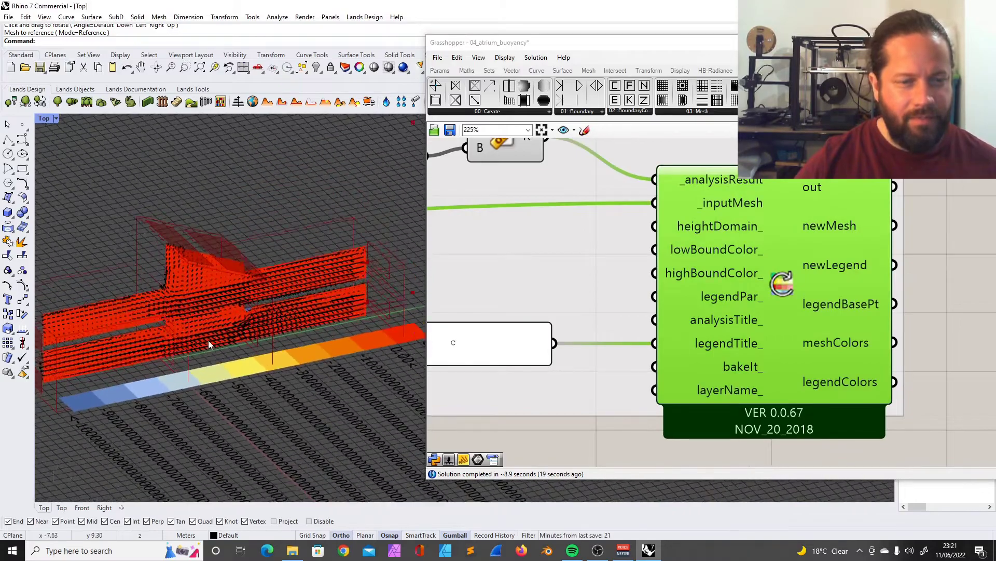
{"action": "scroll", "coordinate": [182, 272], "scroll_direction": "up", "scroll_amount": 6}
{"action": "scroll", "coordinate": [189, 276], "scroll_direction": "down", "scroll_amount": 10}
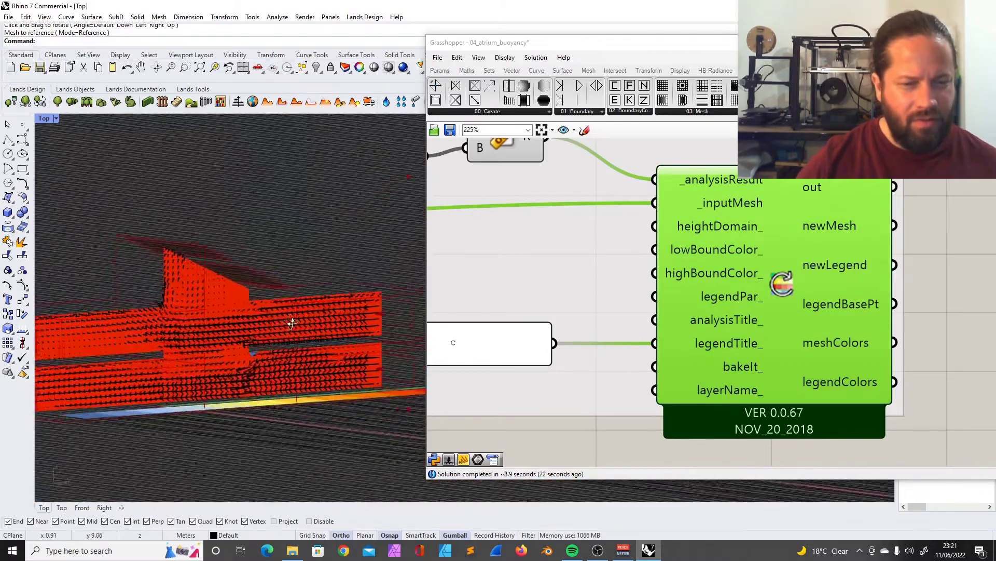
{"action": "scroll", "coordinate": [324, 412], "scroll_direction": "up", "scroll_amount": 8}
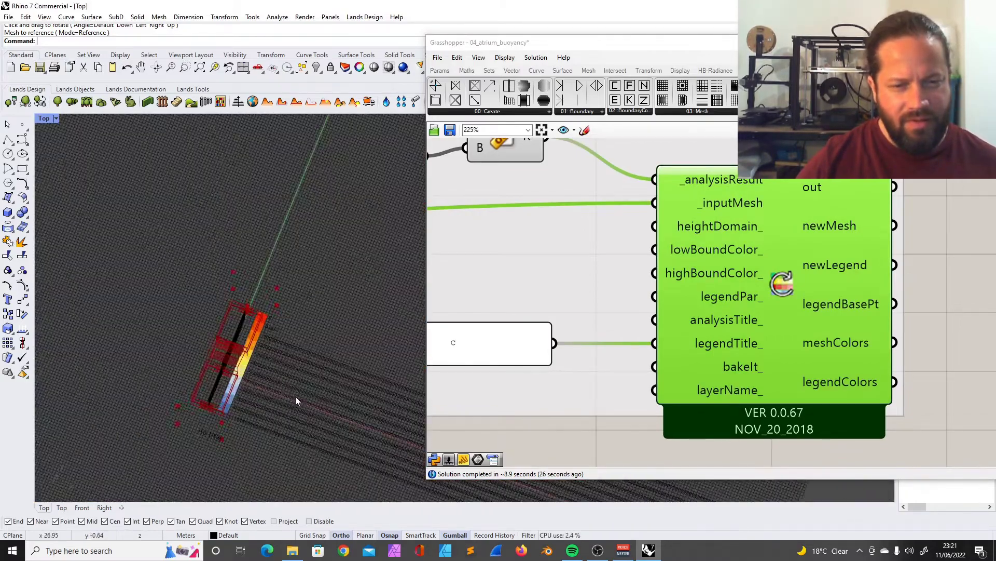
{"action": "scroll", "coordinate": [235, 353], "scroll_direction": "down", "scroll_amount": 6}
{"action": "right_click_drag", "start_coordinate": [246, 387], "coordinate": [266, 309]}
{"action": "scroll", "coordinate": [206, 248], "scroll_direction": "up", "scroll_amount": 10}
{"action": "scroll", "coordinate": [208, 251], "scroll_direction": "down", "scroll_amount": 8}
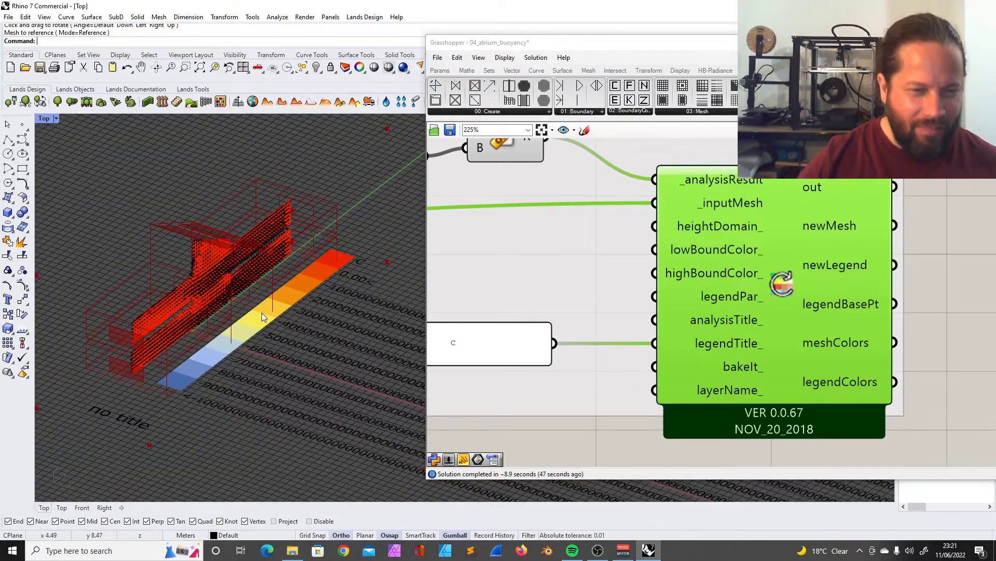
- Examine the Post-process results groups and the residual field and residual value panels fed by the simulation component
{"action": "scroll", "coordinate": [640, 340], "scroll_direction": "down", "scroll_amount": 5}
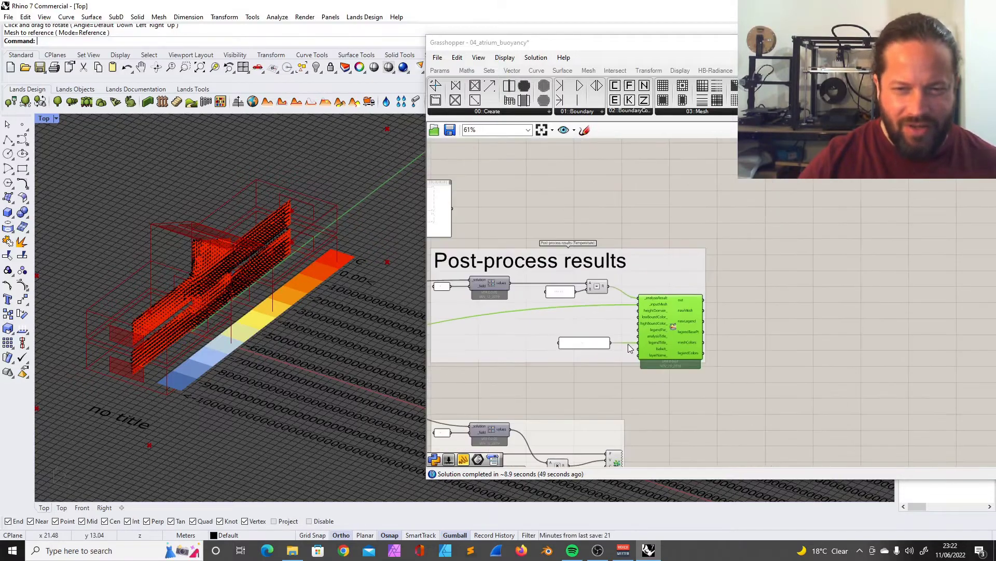
{"action": "scroll", "coordinate": [689, 361], "scroll_direction": "up", "scroll_amount": 2}
{"action": "scroll", "coordinate": [675, 354], "scroll_direction": "down", "scroll_amount": 4}
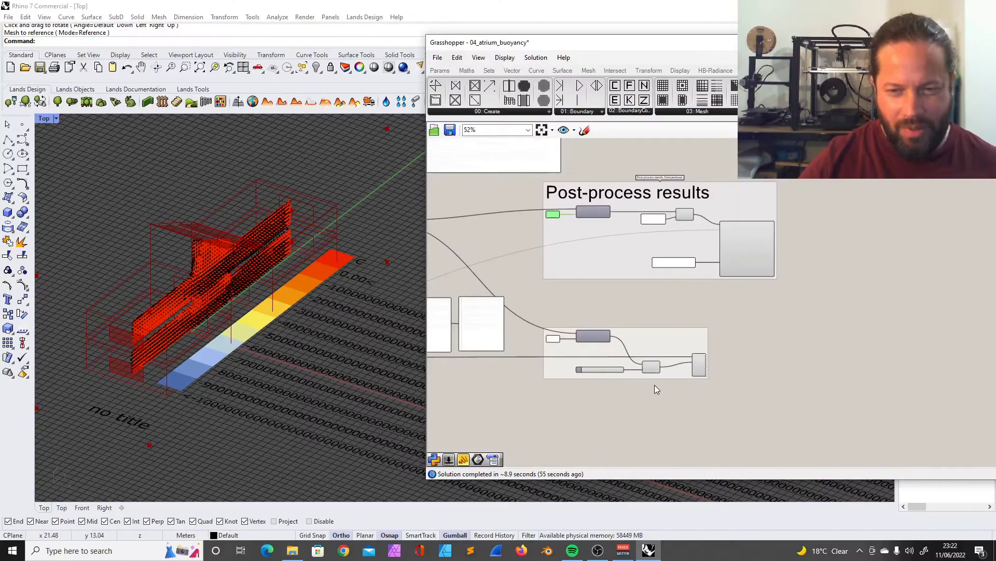
{"action": "right_click_drag", "start_coordinate": [655, 384], "coordinate": [773, 311]}
{"action": "scroll", "coordinate": [629, 314], "scroll_direction": "up", "scroll_amount": 3}
{"action": "left_click", "coordinate": [630, 314]}
{"action": "left_click", "coordinate": [734, 308]}
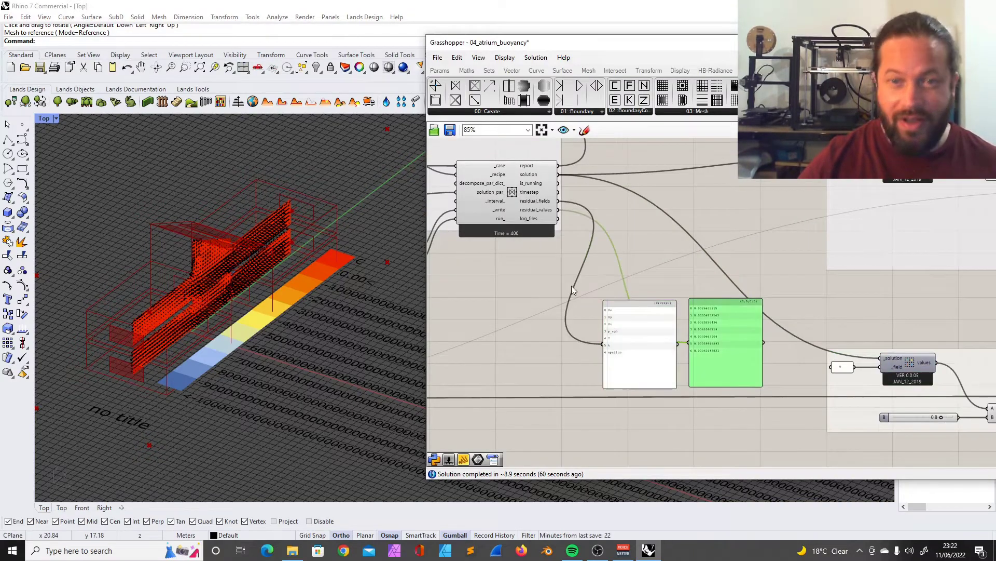
- Move the Grasshopper window aside and inspect the velocity vectors over the temperature-coloured atrium section
{"action": "left_click_drag", "start_coordinate": [559, 43], "coordinate": [470, 28]}
{"action": "scroll", "coordinate": [170, 269], "scroll_direction": "up", "scroll_amount": 6}
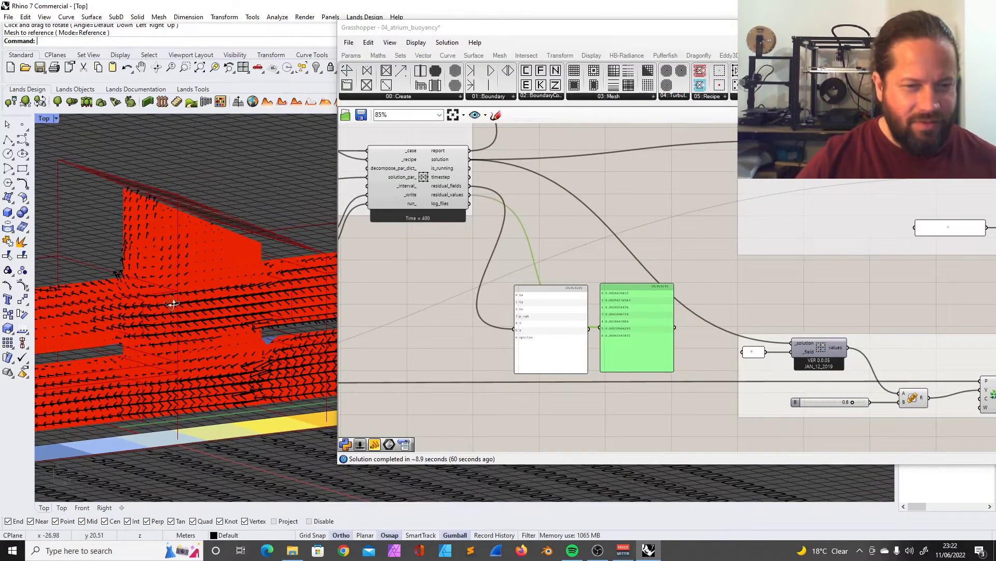
{"action": "scroll", "coordinate": [185, 308], "scroll_direction": "down", "scroll_amount": 3}
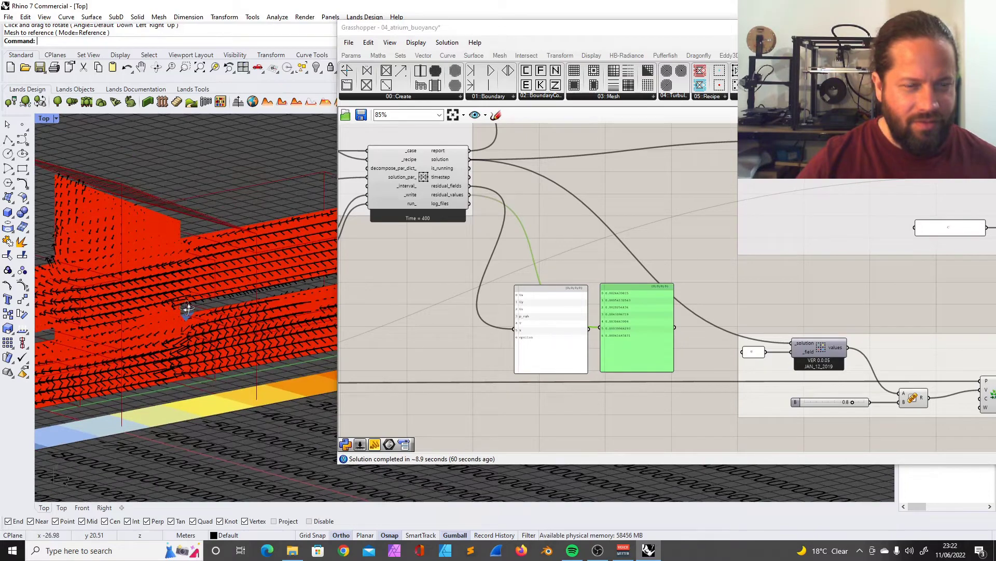
{"action": "scroll", "coordinate": [506, 260], "scroll_direction": "down", "scroll_amount": 5}
{"action": "scroll", "coordinate": [656, 255], "scroll_direction": "up", "scroll_amount": 3}
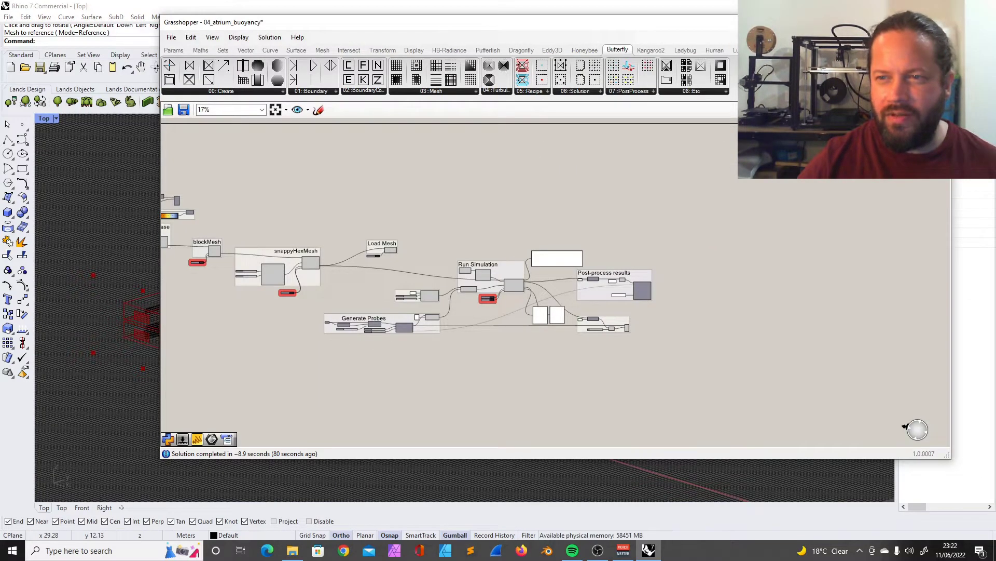
- Start a new Grasshopper definition and open the 05_hvac.gh example from the examplefiles folder
{"action": "key", "text": "ctrl+n"}
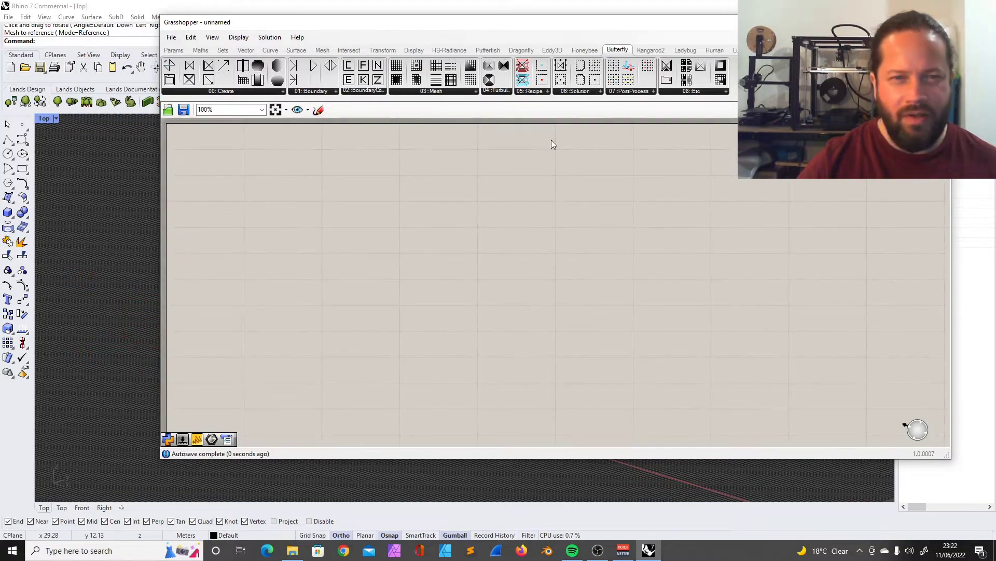
{"action": "left_click", "coordinate": [173, 38]}
{"action": "left_click", "coordinate": [198, 61]}
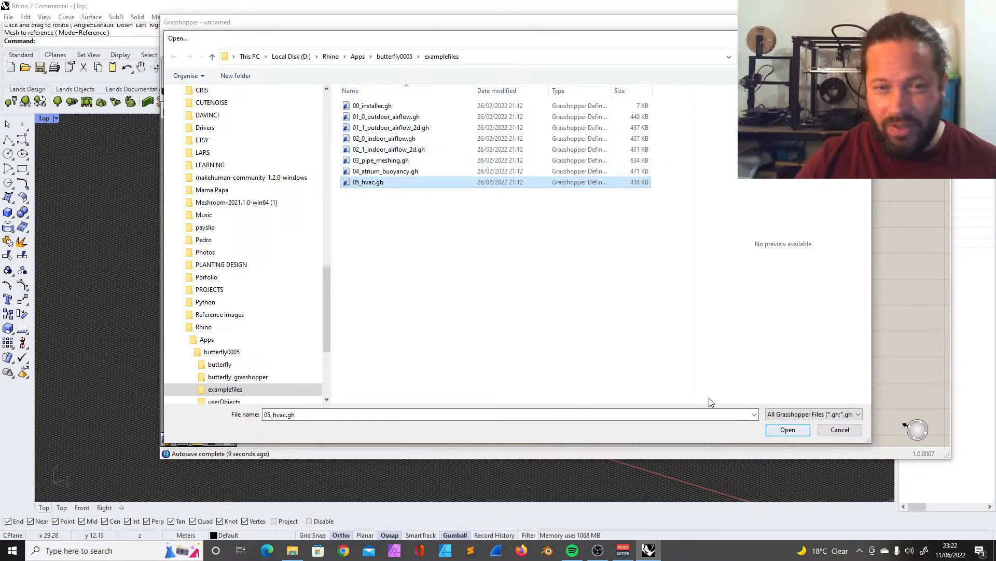
{"action": "left_click", "coordinate": [787, 431]}
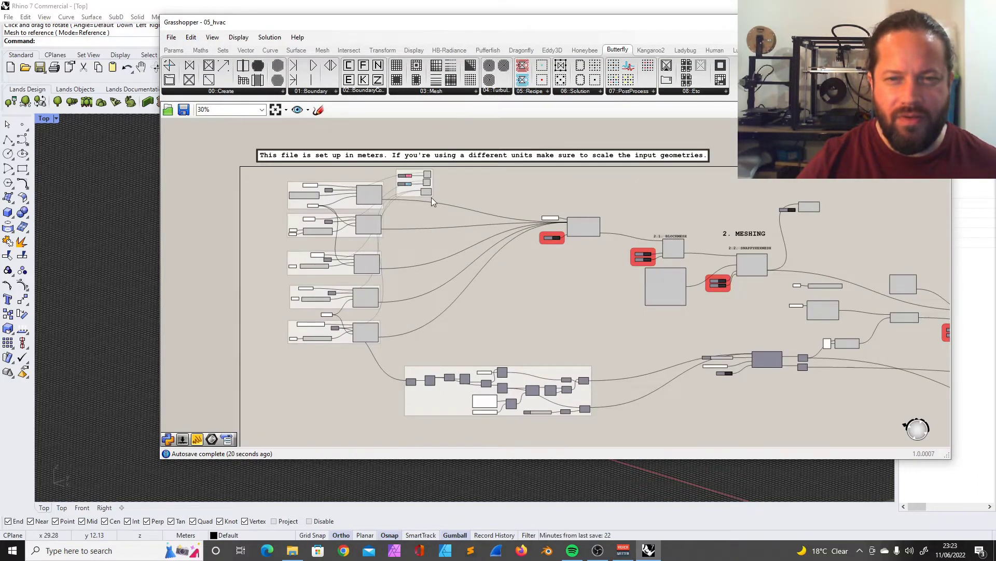
- Inspect the HVAC room geometry and turn off the preview of the outlet and inlets Brep parameters
{"action": "scroll", "coordinate": [431, 197], "scroll_direction": "down", "scroll_amount": 5}
{"action": "left_click_drag", "start_coordinate": [332, 132], "coordinate": [768, 341]}
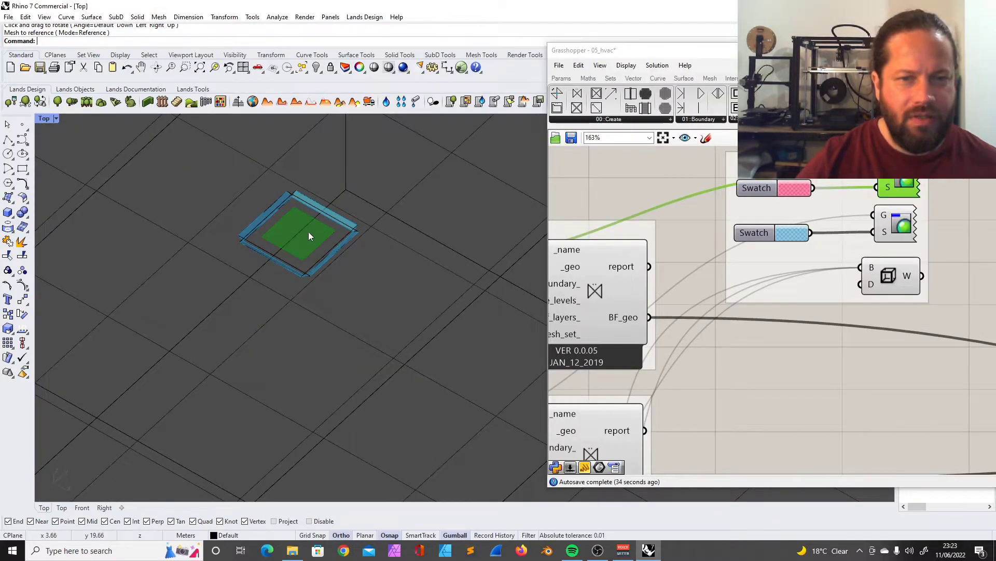
{"action": "scroll", "coordinate": [309, 237], "scroll_direction": "down", "scroll_amount": 10}
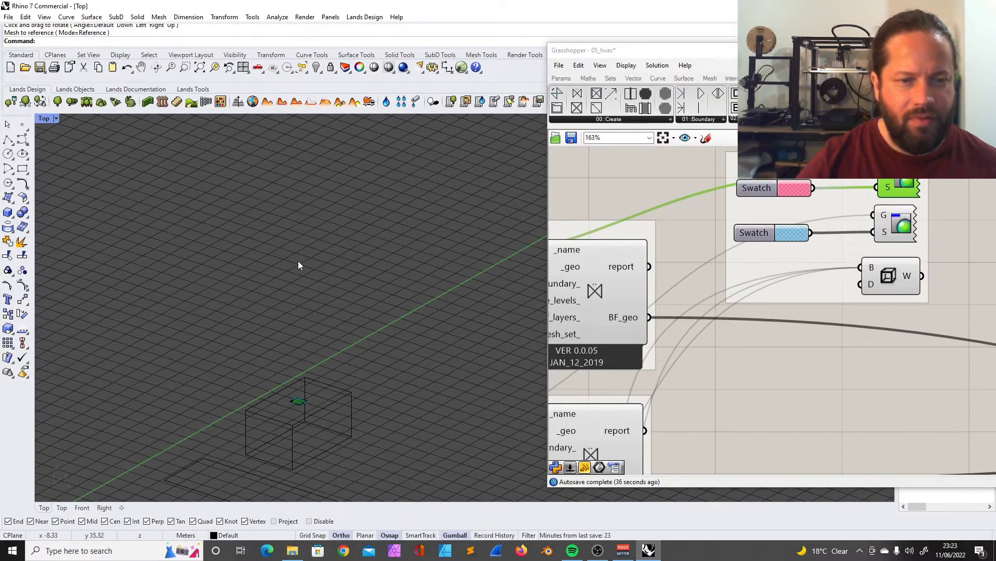
{"action": "right_click", "coordinate": [658, 246]}
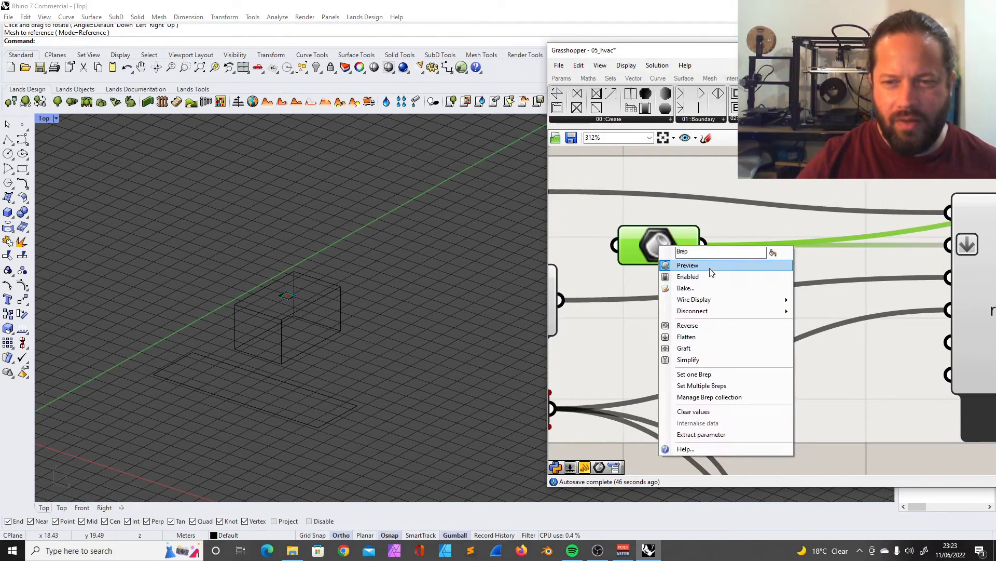
{"action": "left_click", "coordinate": [710, 267]}
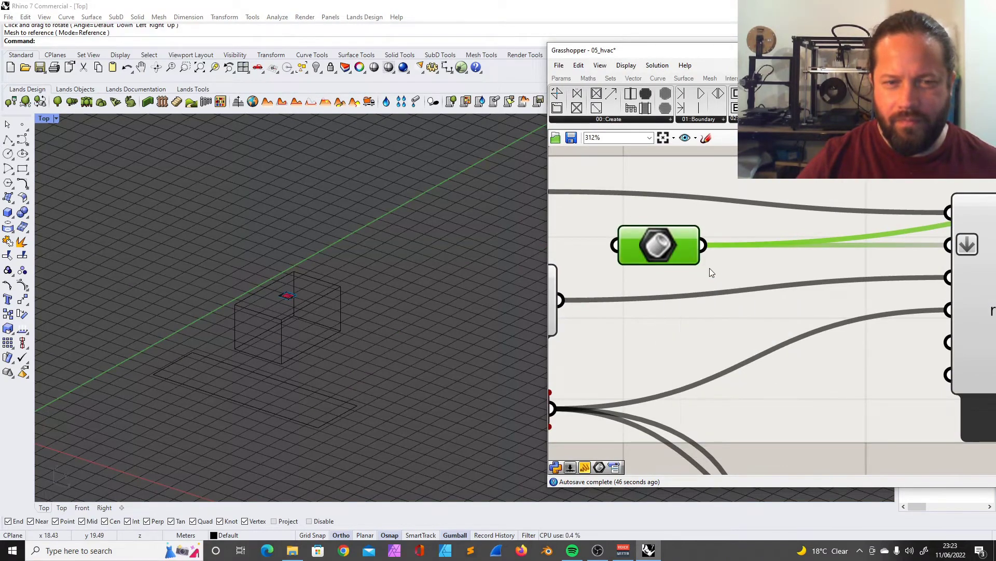
{"action": "scroll", "coordinate": [671, 275], "scroll_direction": "down", "scroll_amount": 4}
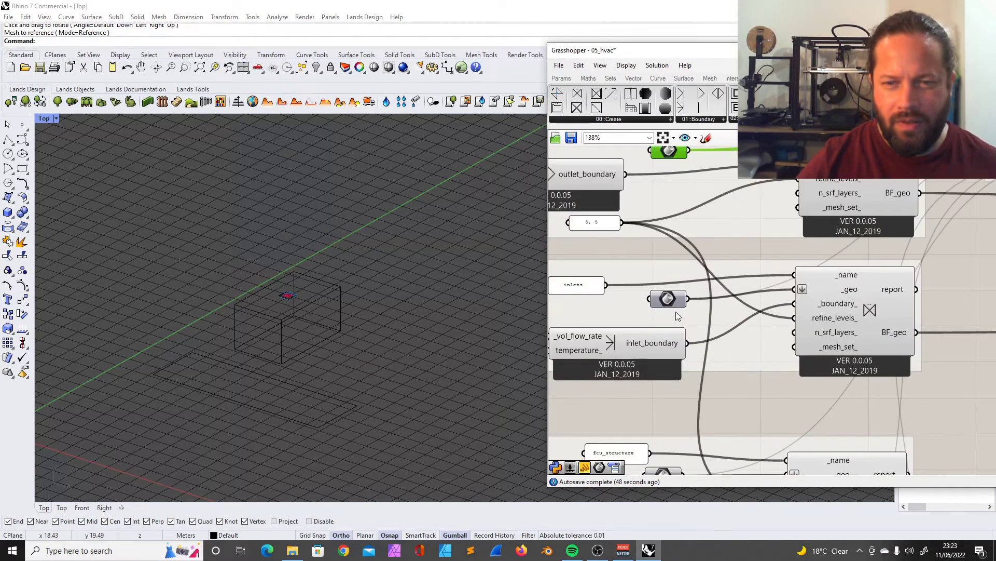
{"action": "right_click", "coordinate": [673, 305]}
{"action": "left_click", "coordinate": [697, 318]}
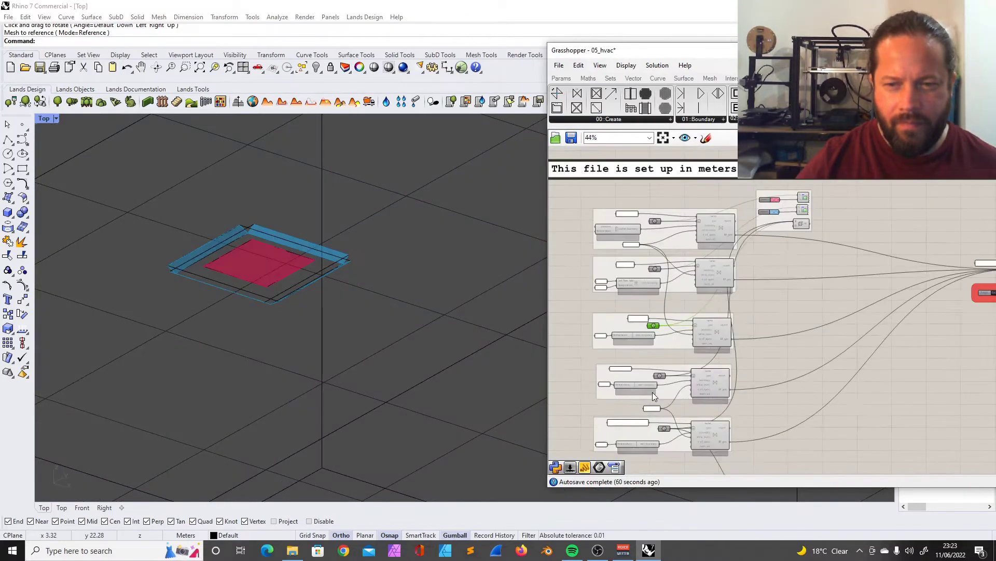
- Try to reference a single Brep in the ceiling geometry parameter
{"action": "scroll", "coordinate": [652, 394], "scroll_direction": "up", "scroll_amount": 6}
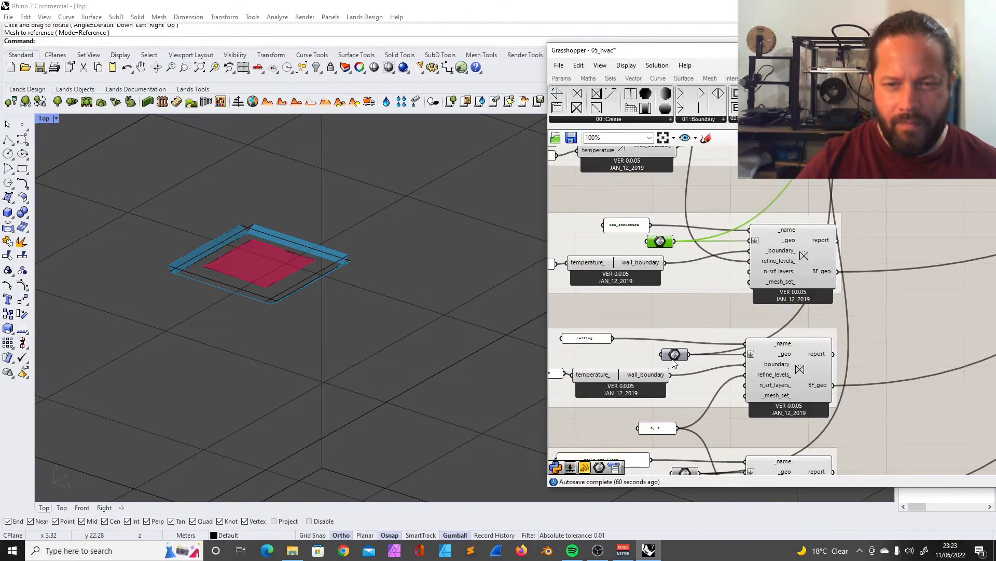
{"action": "right_click", "coordinate": [695, 347]}
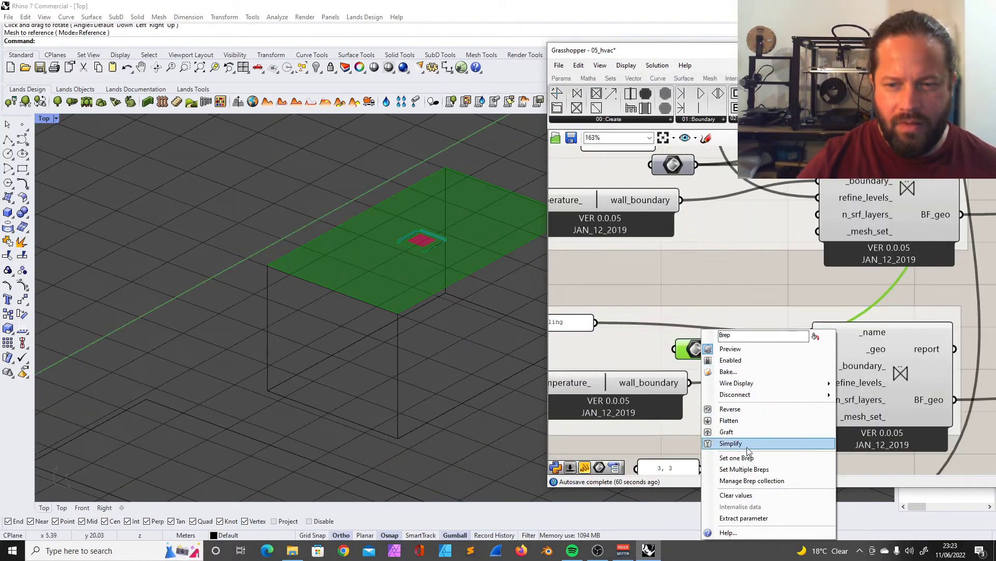
{"action": "left_click", "coordinate": [747, 457]}
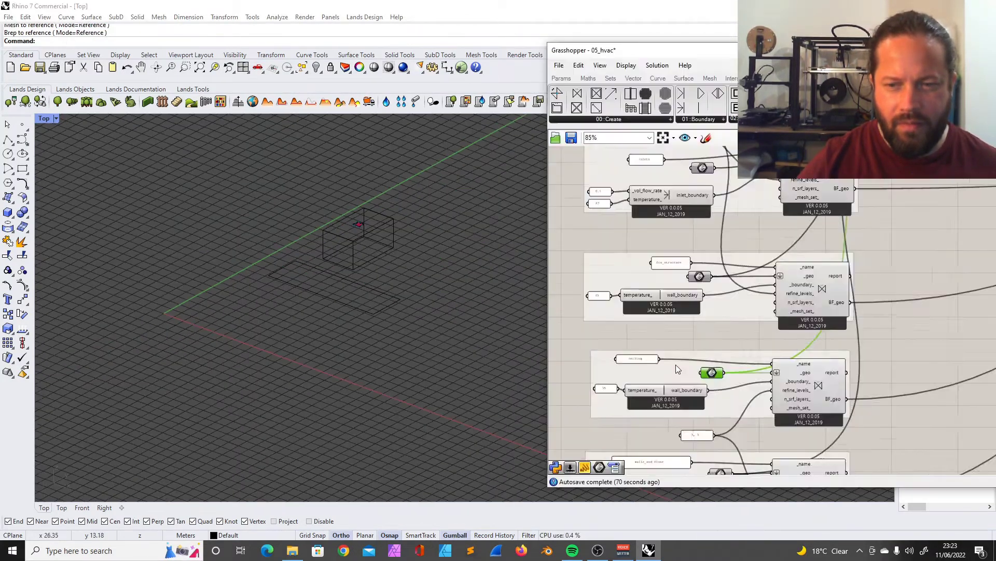
- Examine the walls_and_floor boundary group and set the simple_hvac case's run toggle to True
{"action": "scroll", "coordinate": [676, 365], "scroll_direction": "up", "scroll_amount": 4}
{"action": "scroll", "coordinate": [694, 386], "scroll_direction": "down", "scroll_amount": 12}
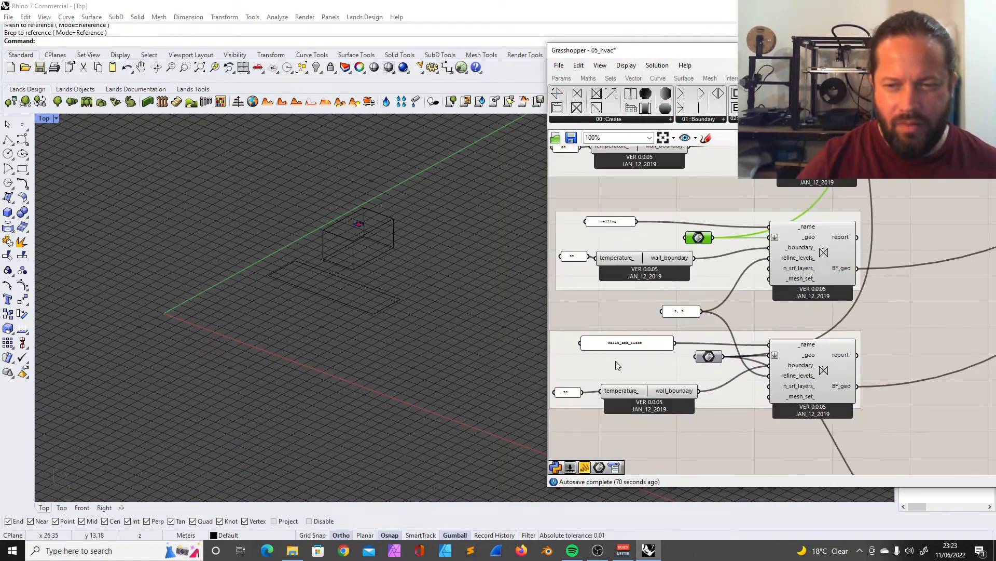
{"action": "scroll", "coordinate": [698, 407], "scroll_direction": "up", "scroll_amount": 10}
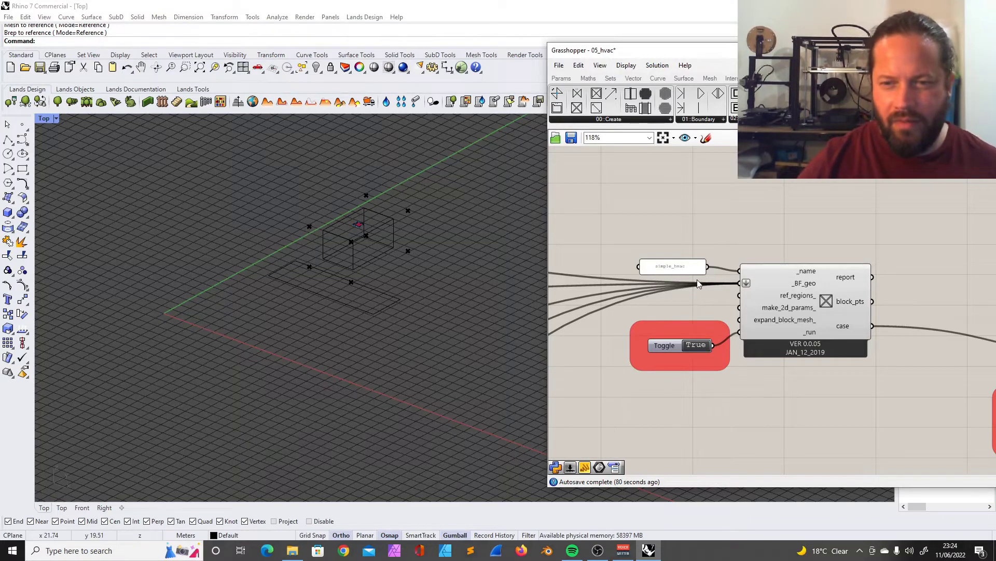
- Set the write and run toggles of the blockMesh component to True
{"action": "scroll", "coordinate": [695, 277], "scroll_direction": "down", "scroll_amount": 6}
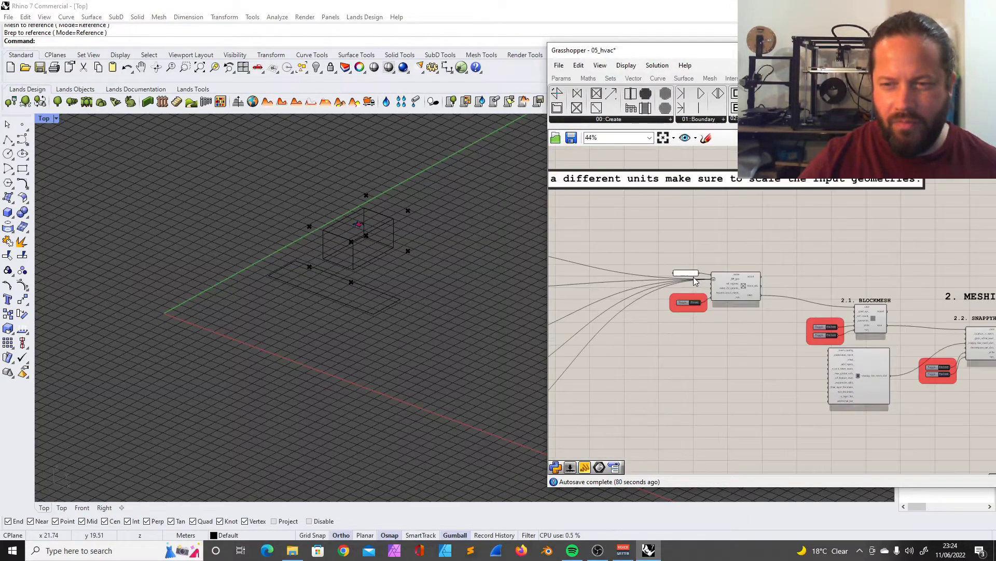
{"action": "scroll", "coordinate": [923, 328], "scroll_direction": "up", "scroll_amount": 5}
{"action": "scroll", "coordinate": [687, 333], "scroll_direction": "up", "scroll_amount": 3}
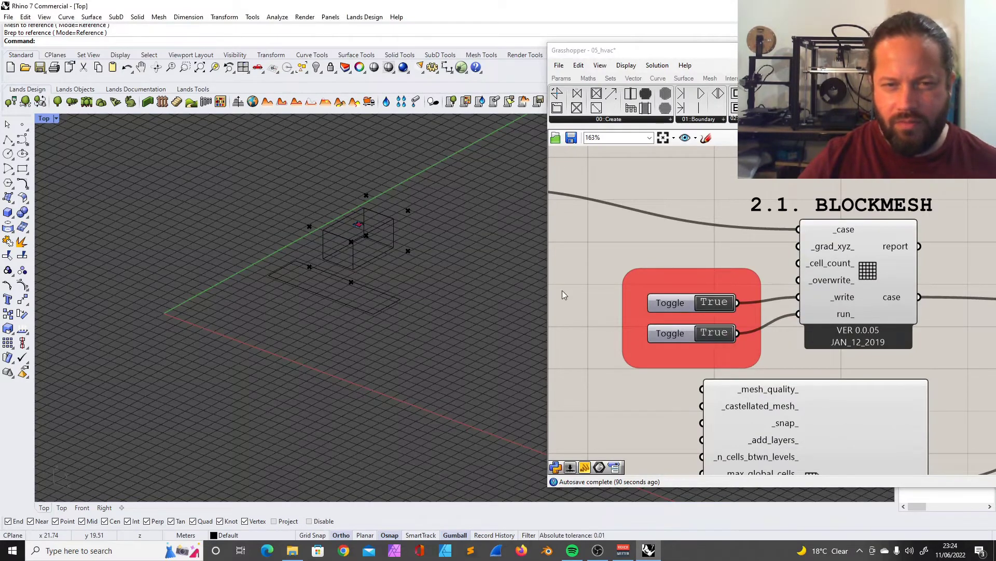
- Set the mesh loading toggle to True and inspect the meshed HVAC room in the viewport
{"action": "scroll", "coordinate": [615, 297], "scroll_direction": "down", "scroll_amount": 4}
{"action": "scroll", "coordinate": [788, 340], "scroll_direction": "up", "scroll_amount": 3}
{"action": "scroll", "coordinate": [644, 340], "scroll_direction": "up", "scroll_amount": 3}
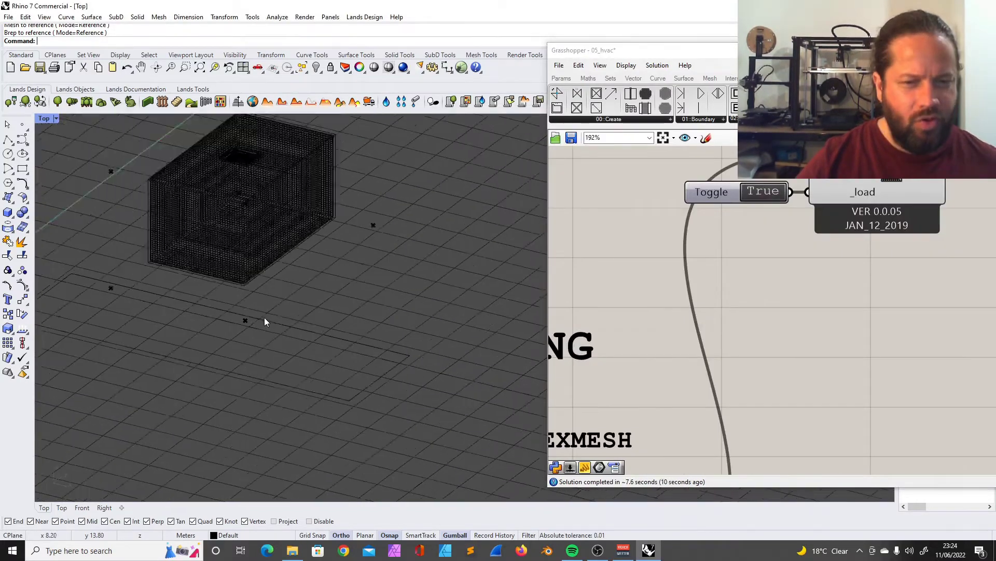
{"action": "scroll", "coordinate": [151, 312], "scroll_direction": "down", "scroll_amount": 3}
{"action": "right_click_drag", "start_coordinate": [152, 311], "coordinate": [248, 347]}
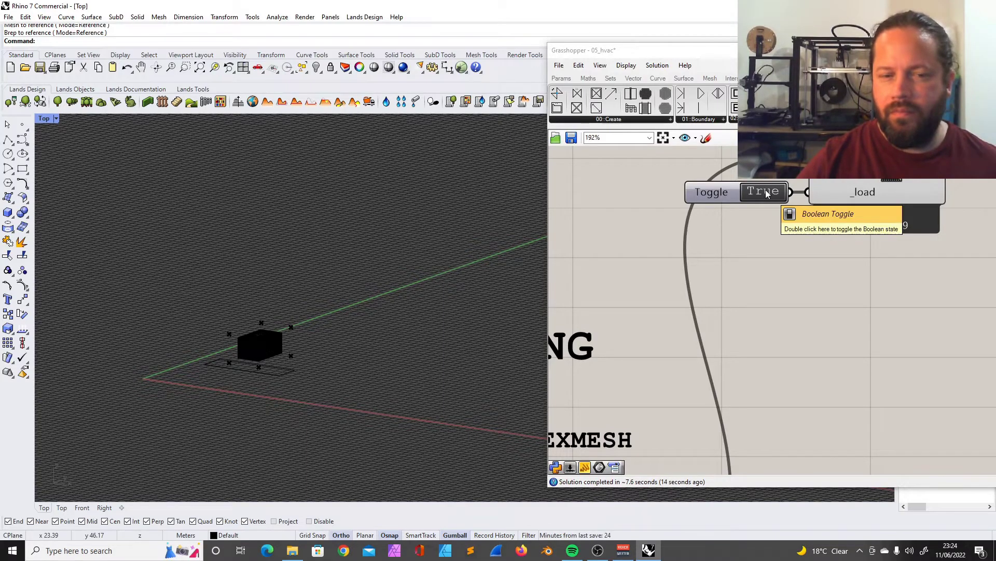
- Hide the loaded mesh and examine the inputs of the recipe component connected to the Solution component
{"action": "scroll", "coordinate": [706, 241], "scroll_direction": "down", "scroll_amount": 9}
{"action": "scroll", "coordinate": [836, 308], "scroll_direction": "up", "scroll_amount": 7}
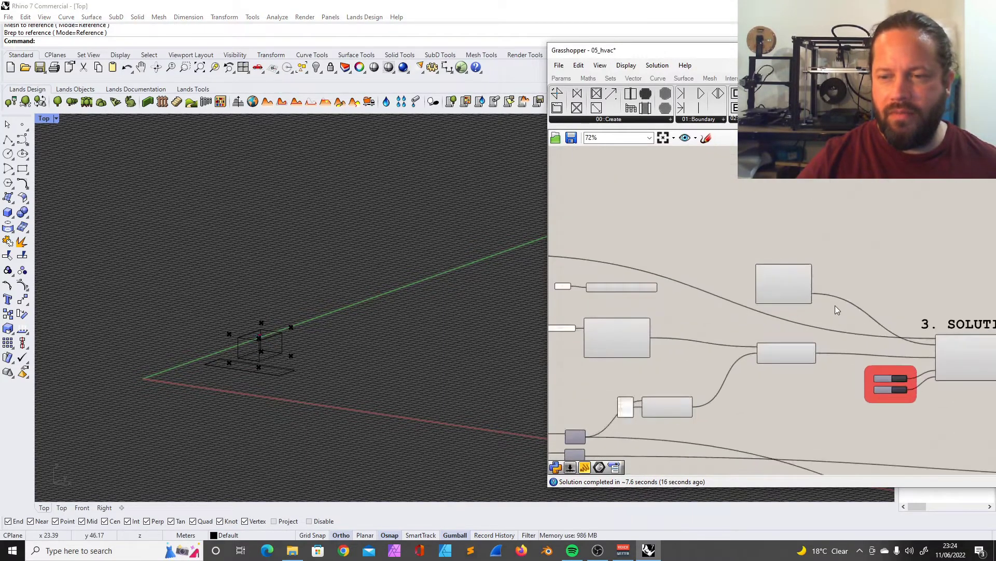
{"action": "scroll", "coordinate": [778, 272], "scroll_direction": "up", "scroll_amount": 1}
{"action": "left_click_drag", "start_coordinate": [757, 242], "coordinate": [880, 219]}
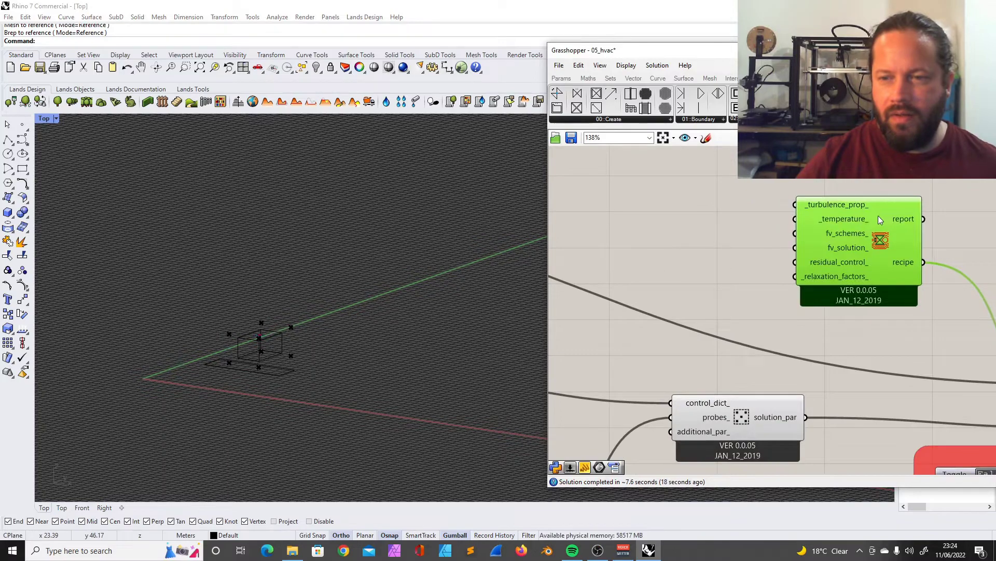
{"action": "scroll", "coordinate": [656, 233], "scroll_direction": "down", "scroll_amount": 5}
{"action": "scroll", "coordinate": [619, 240], "scroll_direction": "down", "scroll_amount": 2}
{"action": "scroll", "coordinate": [736, 310], "scroll_direction": "up", "scroll_amount": 3}
{"action": "scroll", "coordinate": [664, 206], "scroll_direction": "up", "scroll_amount": 4}
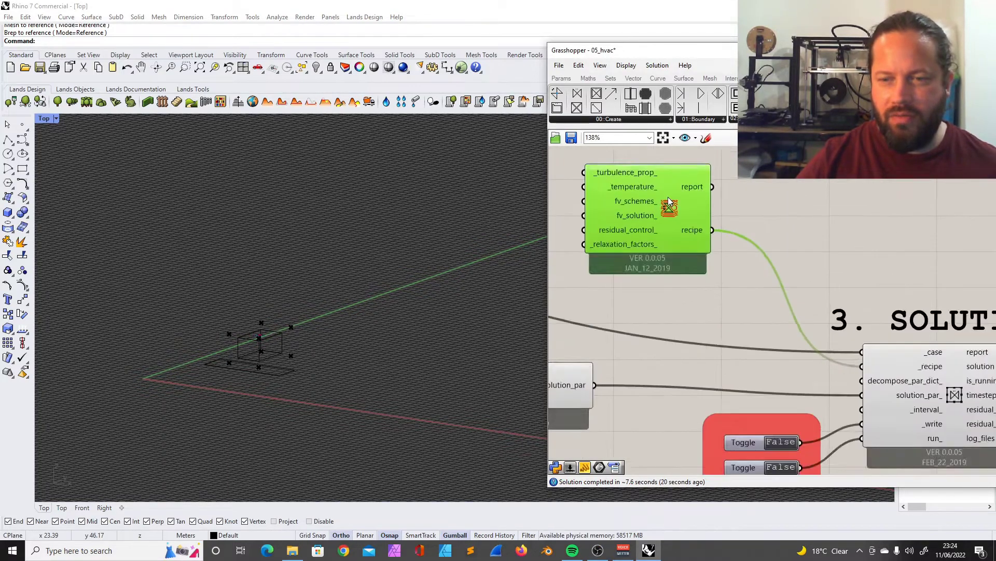
- Examine the control and probe settings and the Union Box group that generates the HVAC probe geometry
{"action": "scroll", "coordinate": [664, 205], "scroll_direction": "down", "scroll_amount": 1}
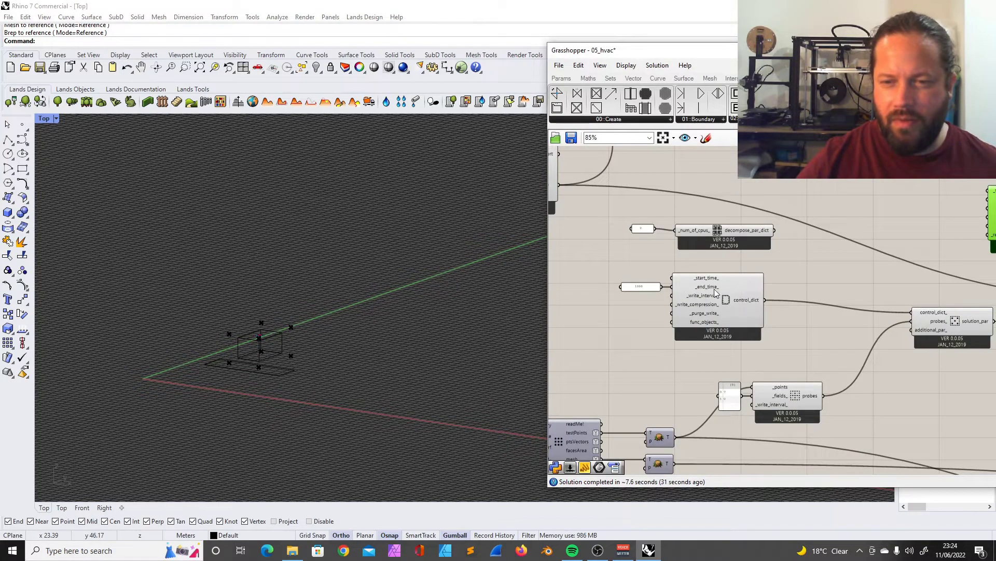
{"action": "scroll", "coordinate": [715, 293], "scroll_direction": "down", "scroll_amount": 10}
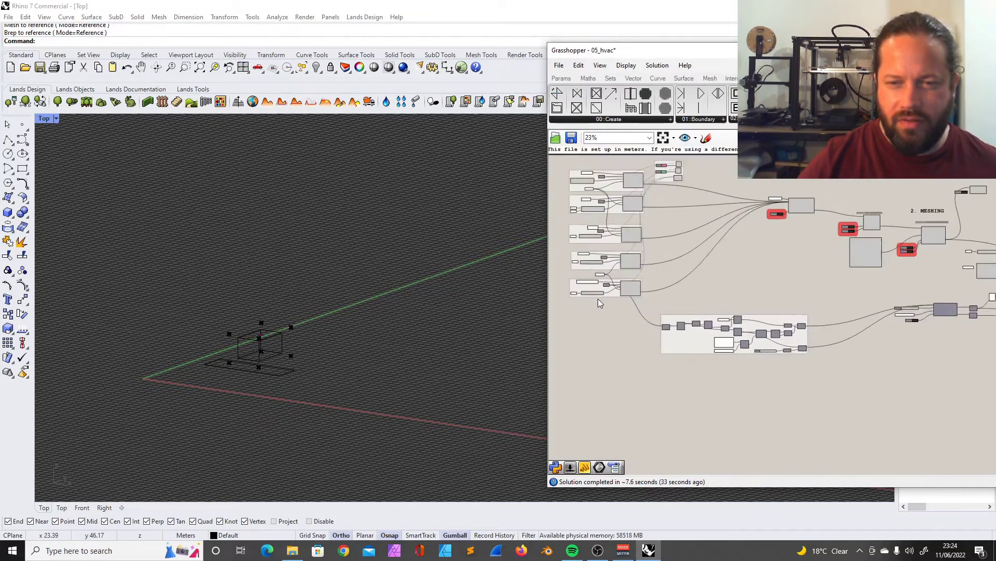
{"action": "scroll", "coordinate": [637, 267], "scroll_direction": "up", "scroll_amount": 4}
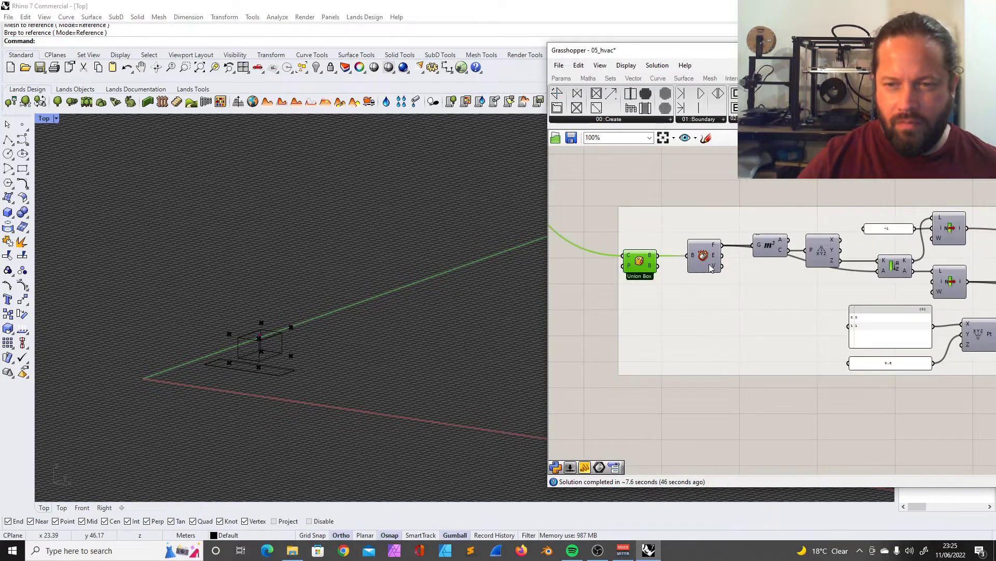
- Preview the Honeybee Generate Test Points component's output, inspect the probe grids in the viewport, and hide the preview again
{"action": "scroll", "coordinate": [638, 291], "scroll_direction": "down", "scroll_amount": 13}
{"action": "scroll", "coordinate": [768, 276], "scroll_direction": "up", "scroll_amount": 10}
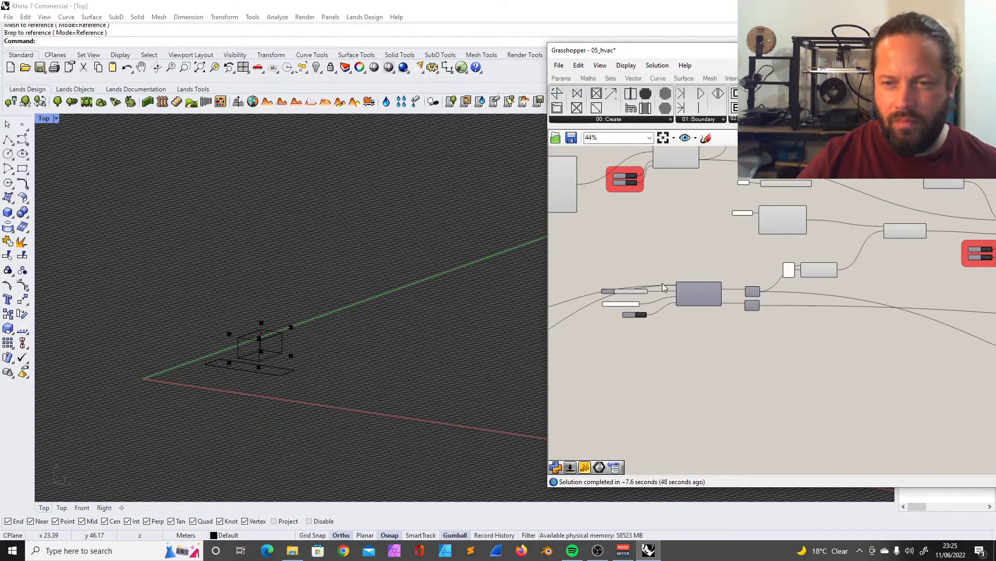
{"action": "scroll", "coordinate": [646, 295], "scroll_direction": "up", "scroll_amount": 6}
{"action": "left_click", "coordinate": [787, 295]}
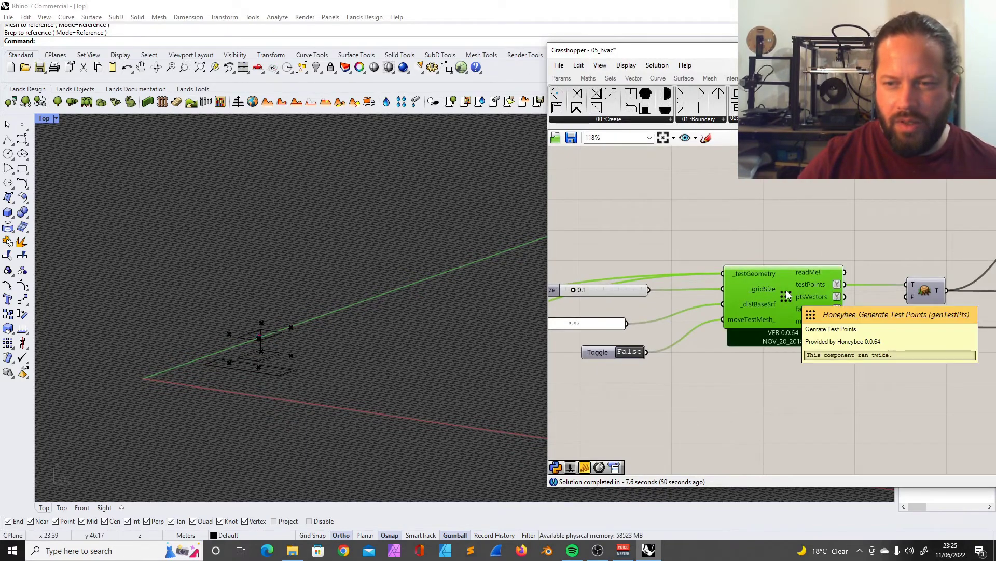
{"action": "scroll", "coordinate": [786, 295], "scroll_direction": "down", "scroll_amount": 2}
{"action": "right_click", "coordinate": [786, 284]}
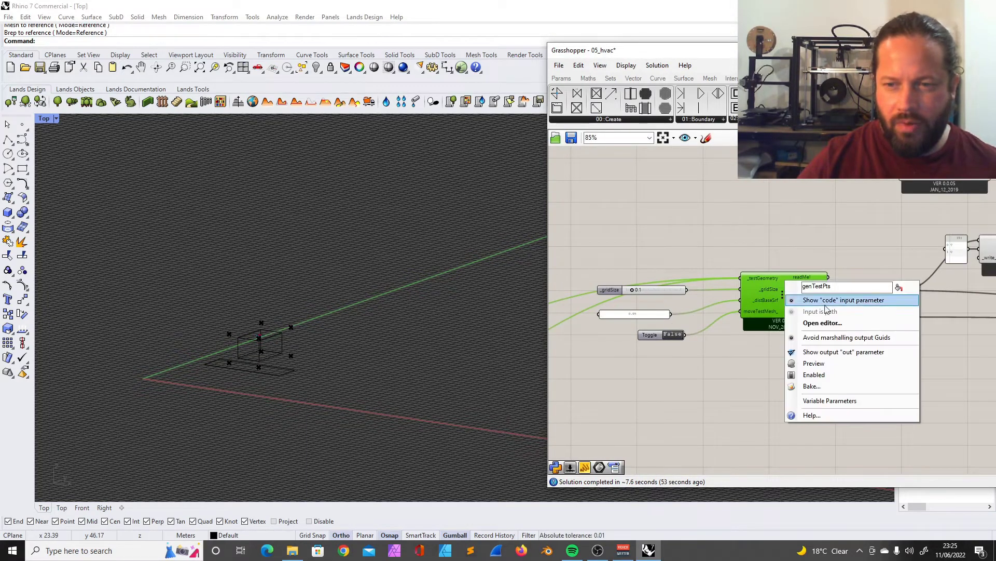
{"action": "left_click", "coordinate": [813, 364]}
{"action": "scroll", "coordinate": [266, 366], "scroll_direction": "up", "scroll_amount": 8}
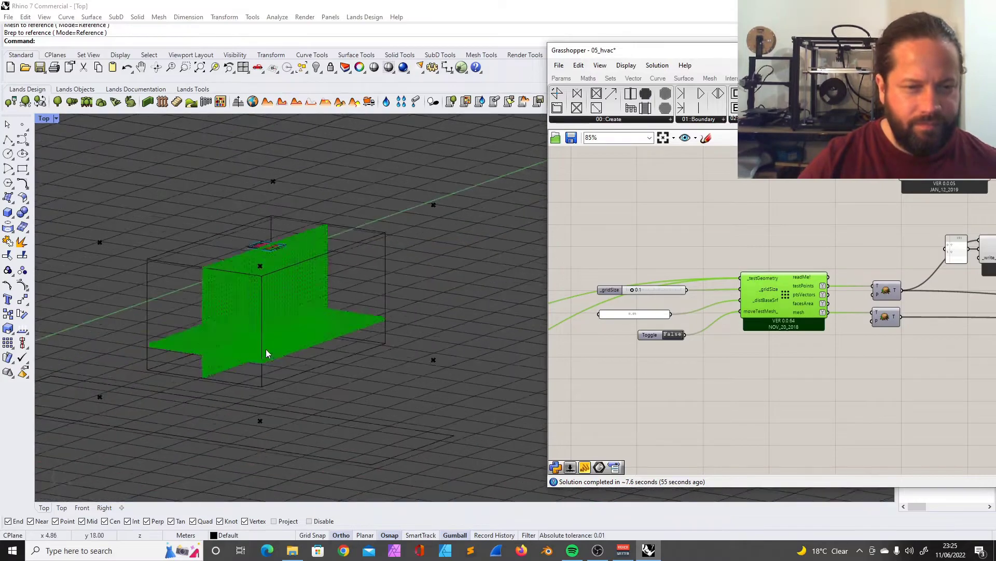
{"action": "scroll", "coordinate": [319, 344], "scroll_direction": "down", "scroll_amount": 4}
{"action": "scroll", "coordinate": [222, 339], "scroll_direction": "down", "scroll_amount": 3}
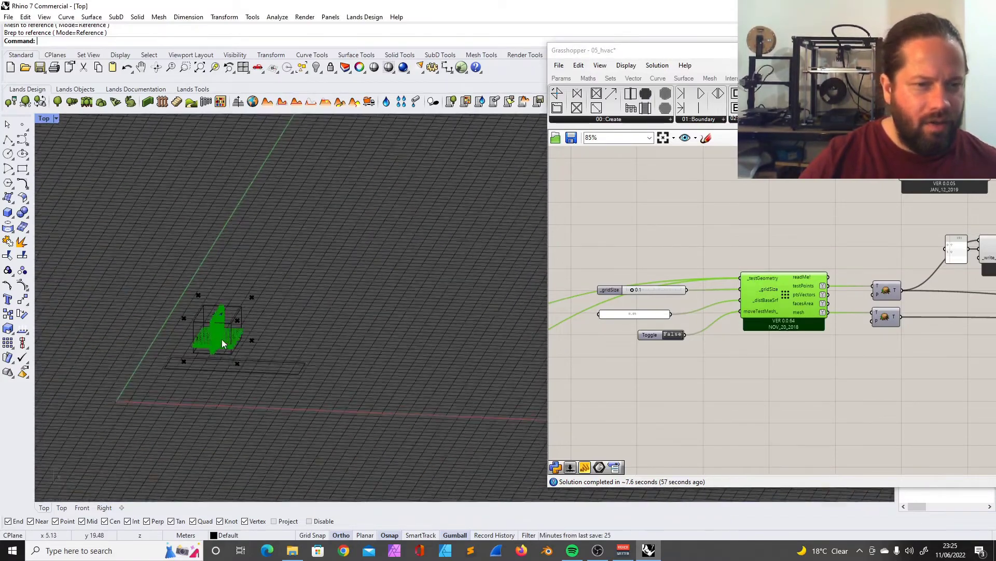
{"action": "scroll", "coordinate": [223, 338], "scroll_direction": "up", "scroll_amount": 5}
{"action": "right_click", "coordinate": [786, 289]}
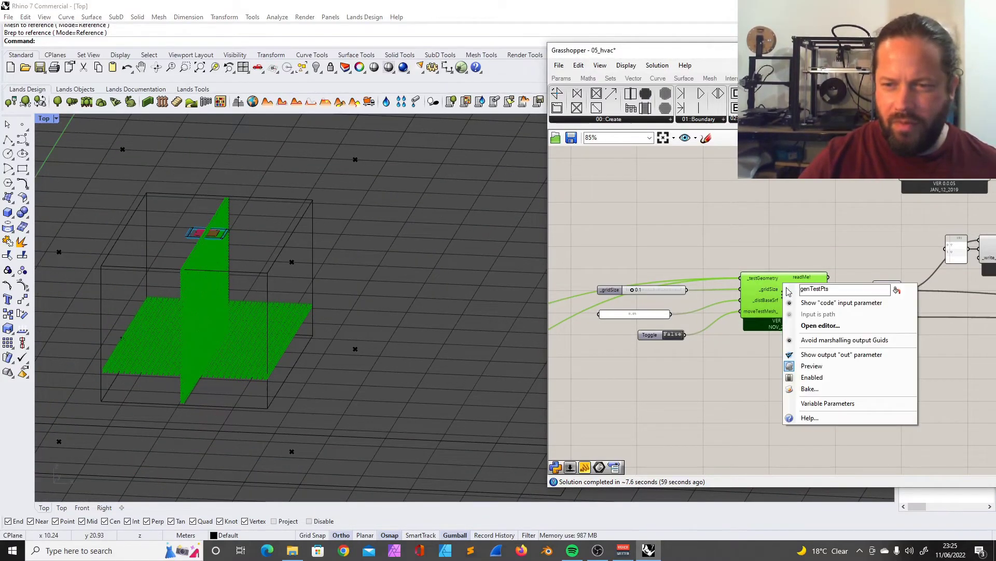
{"action": "left_click", "coordinate": [823, 377]}
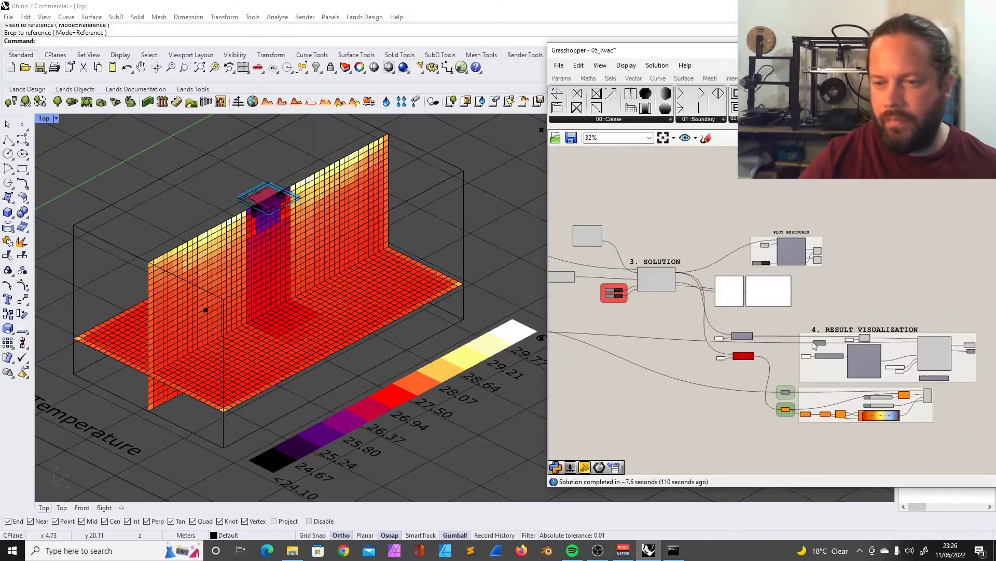
- Examine the T and U field-loading components and the residual curves plotted in the viewport
{"action": "scroll", "coordinate": [749, 361], "scroll_direction": "up", "scroll_amount": 5}
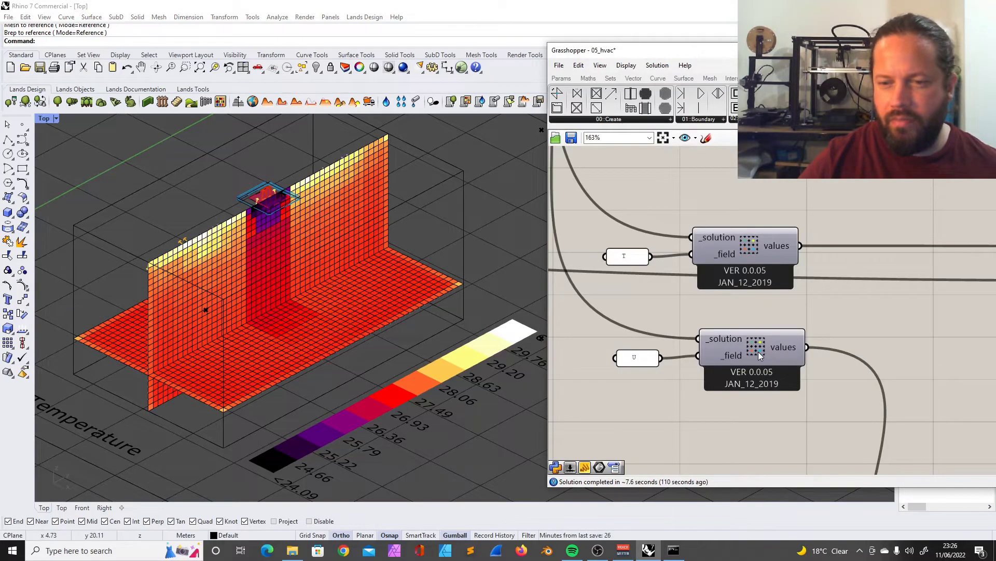
{"action": "scroll", "coordinate": [758, 348], "scroll_direction": "down", "scroll_amount": 8}
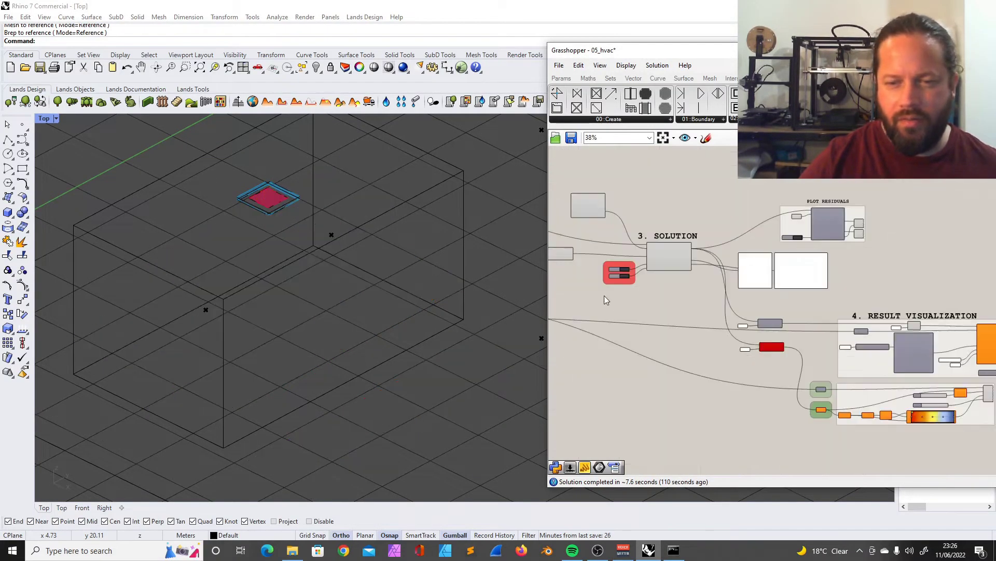
{"action": "scroll", "coordinate": [627, 289], "scroll_direction": "up", "scroll_amount": 2}
{"action": "scroll", "coordinate": [627, 295], "scroll_direction": "up", "scroll_amount": 2}
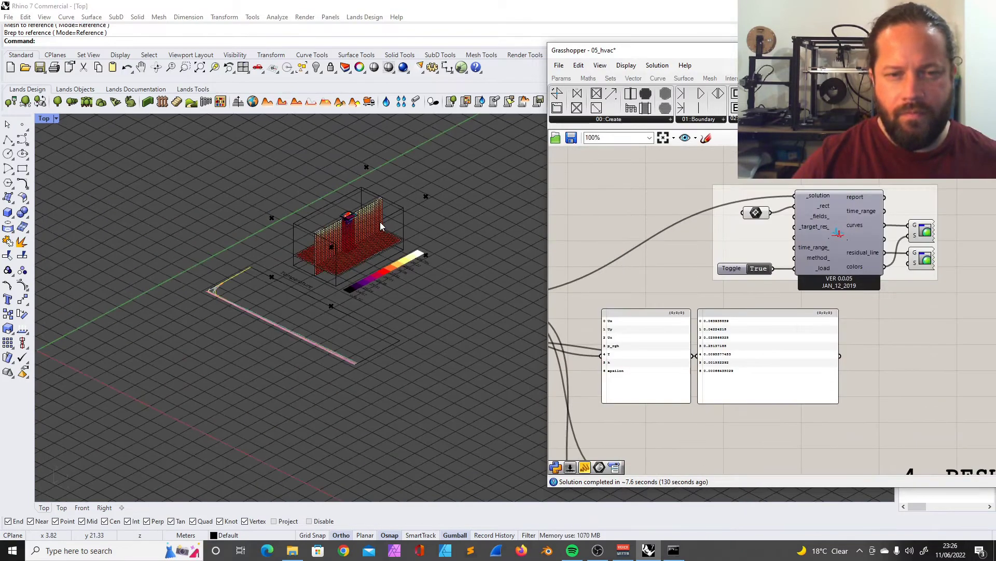
{"action": "scroll", "coordinate": [380, 222], "scroll_direction": "down", "scroll_amount": 2}
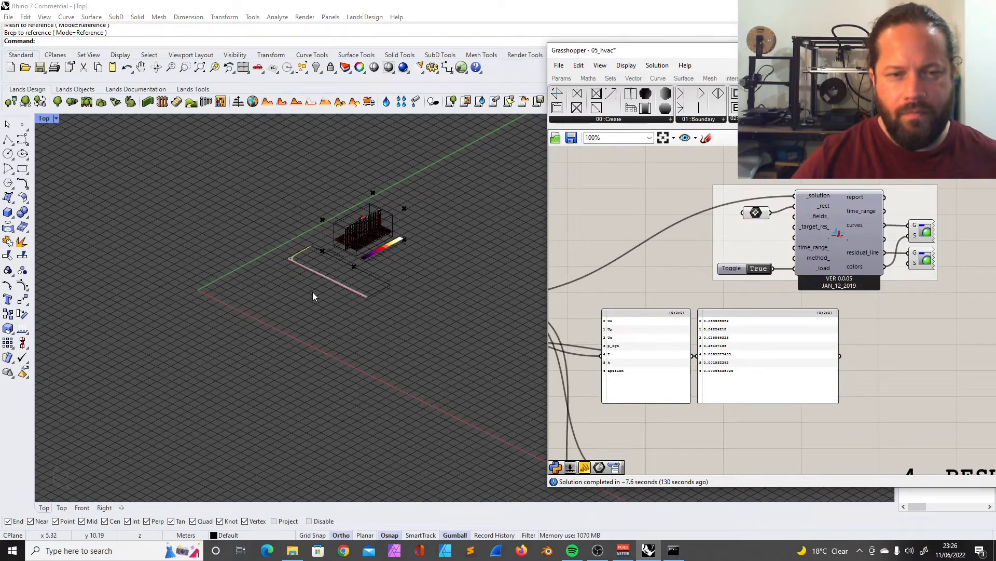
{"action": "scroll", "coordinate": [289, 277], "scroll_direction": "up", "scroll_amount": 6}
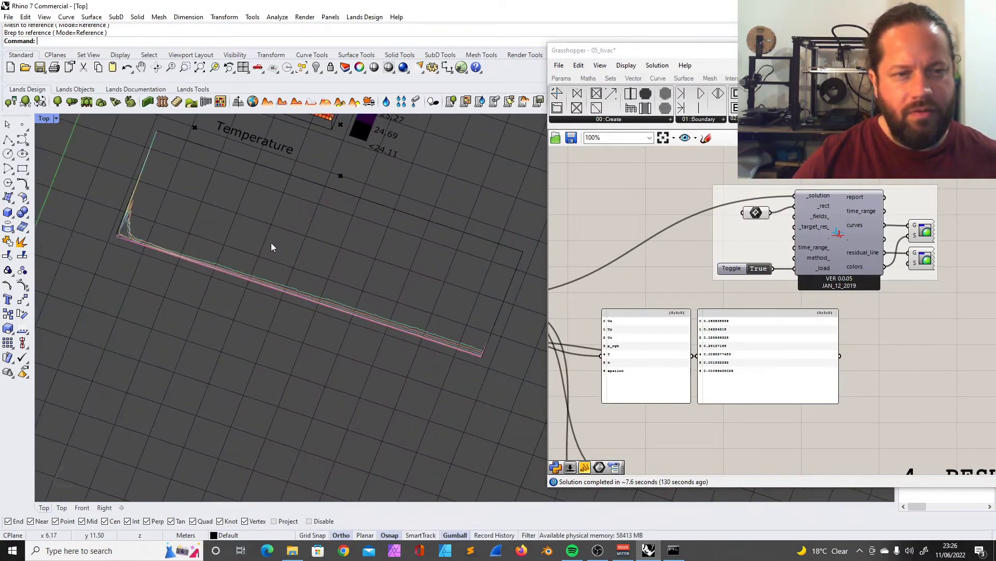
{"action": "scroll", "coordinate": [397, 317], "scroll_direction": "up", "scroll_amount": 5}
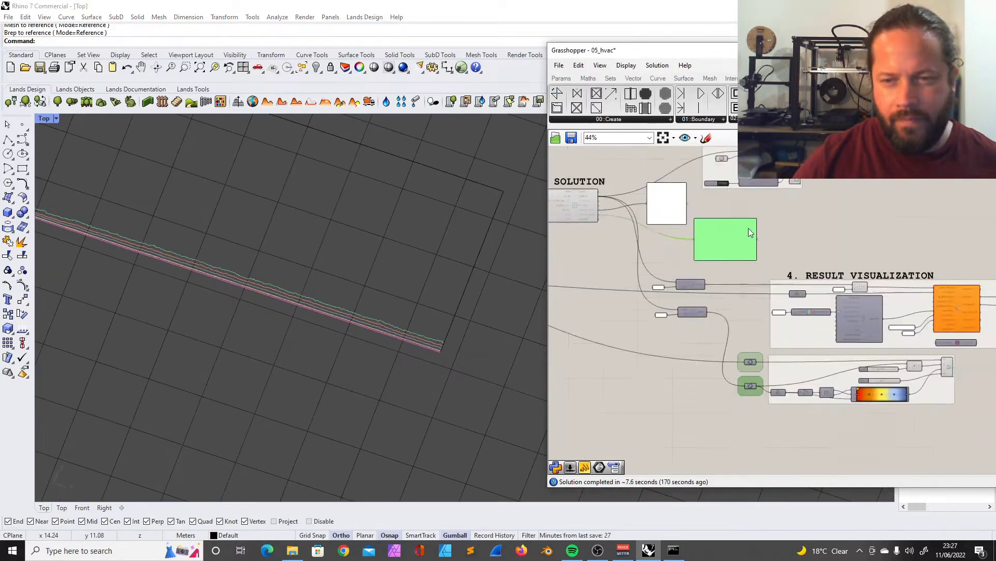
- Examine the residual values panel connected to the Solution component as the simulation updates it
{"action": "scroll", "coordinate": [685, 254], "scroll_direction": "up", "scroll_amount": 4}
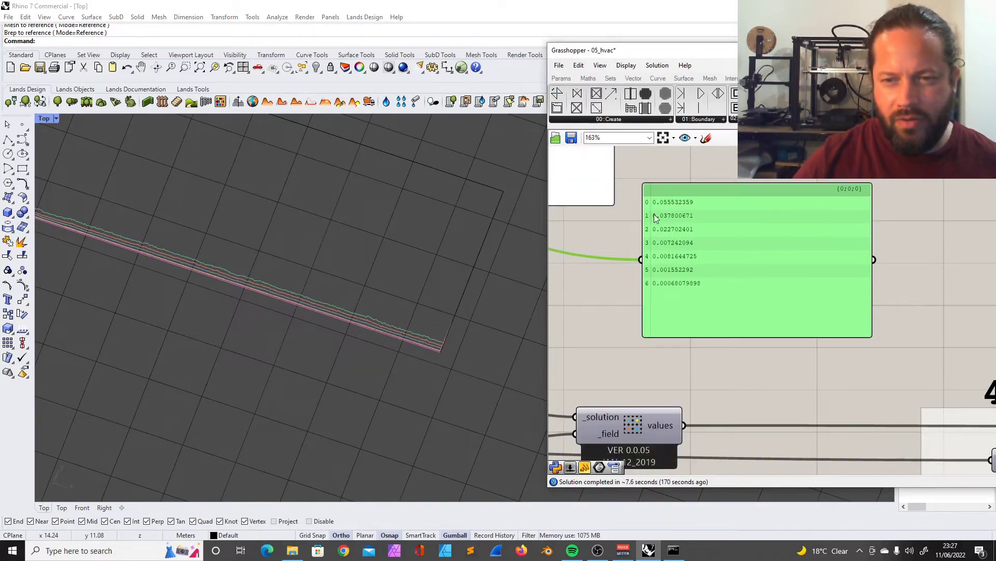
{"action": "scroll", "coordinate": [715, 250], "scroll_direction": "down", "scroll_amount": 6}
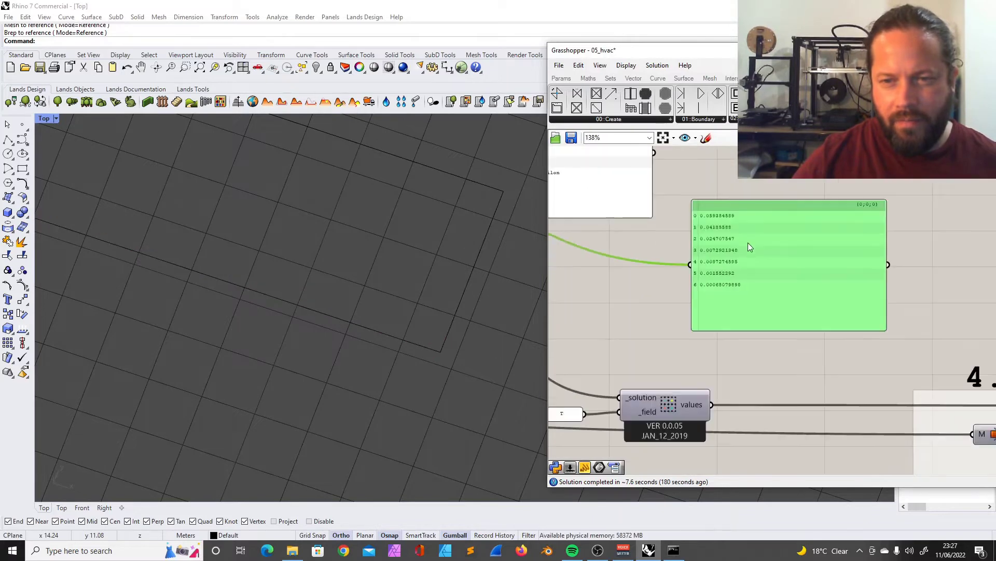
{"action": "scroll", "coordinate": [718, 262], "scroll_direction": "up", "scroll_amount": 4}
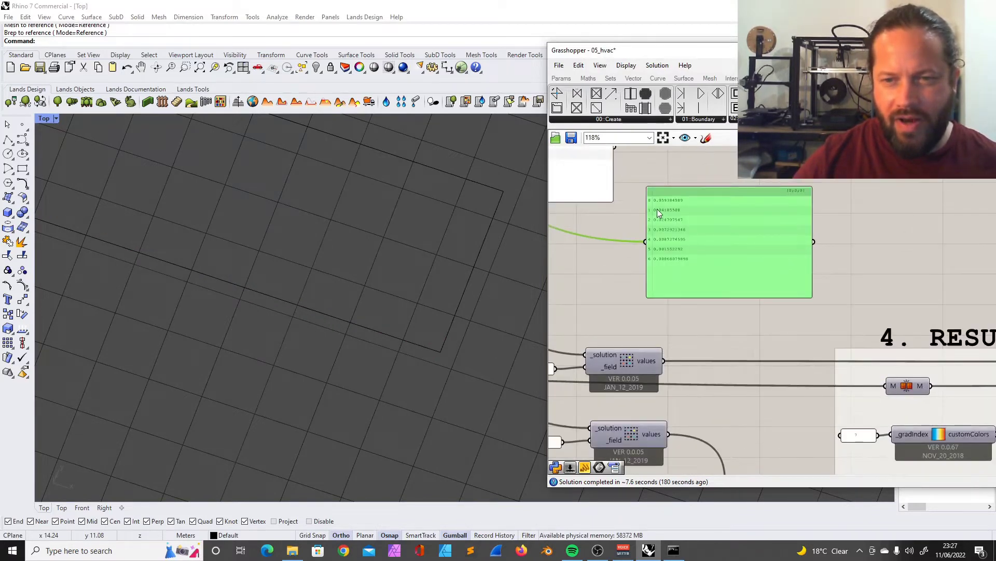
{"action": "scroll", "coordinate": [658, 212], "scroll_direction": "up", "scroll_amount": 7}
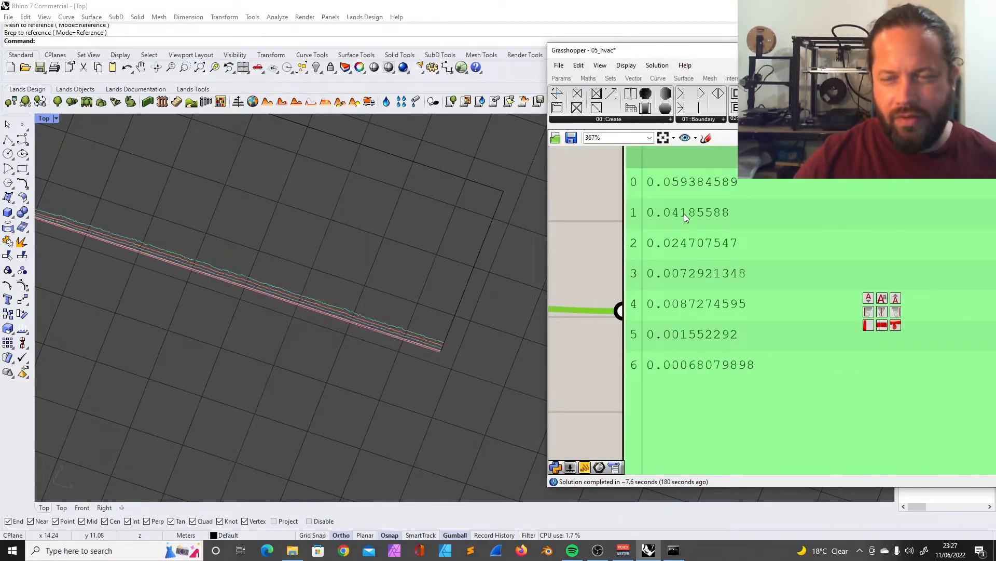
{"action": "scroll", "coordinate": [670, 265], "scroll_direction": "down", "scroll_amount": 10}
{"action": "scroll", "coordinate": [672, 265], "scroll_direction": "up", "scroll_amount": 6}
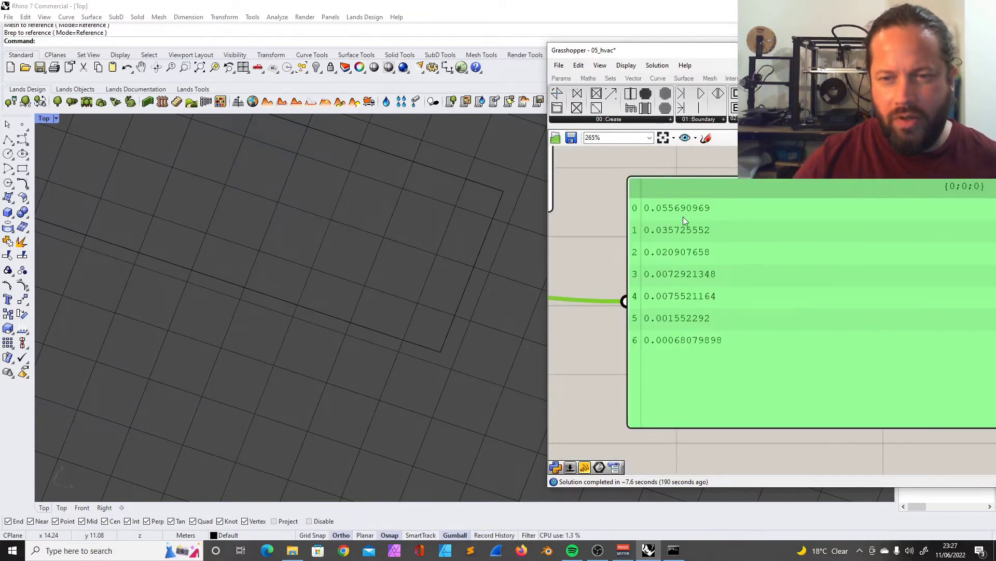
{"action": "scroll", "coordinate": [695, 317], "scroll_direction": "down", "scroll_amount": 3}
{"action": "scroll", "coordinate": [714, 322], "scroll_direction": "down", "scroll_amount": 2}
{"action": "scroll", "coordinate": [695, 280], "scroll_direction": "up", "scroll_amount": 2}
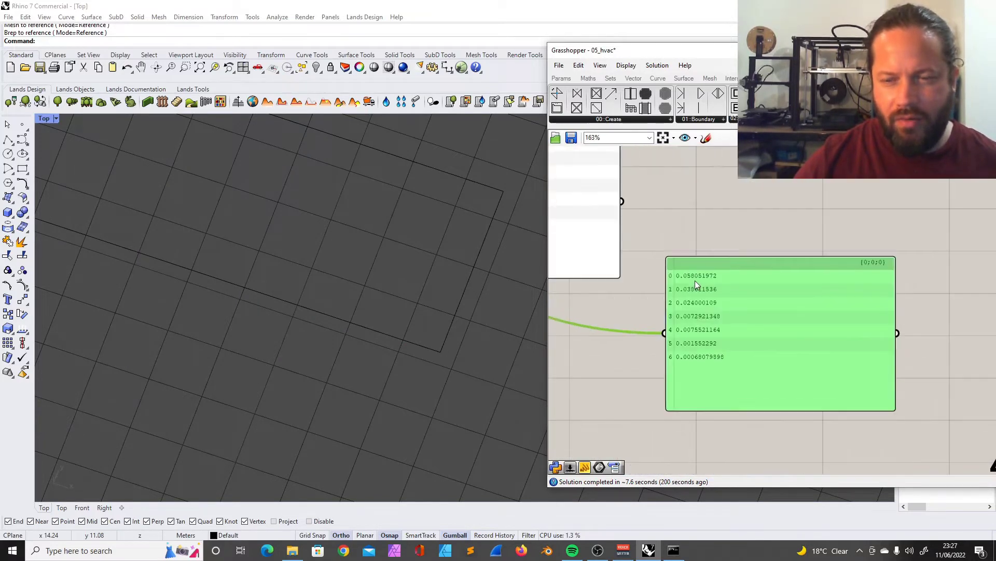
{"action": "scroll", "coordinate": [701, 322], "scroll_direction": "up", "scroll_amount": 2}
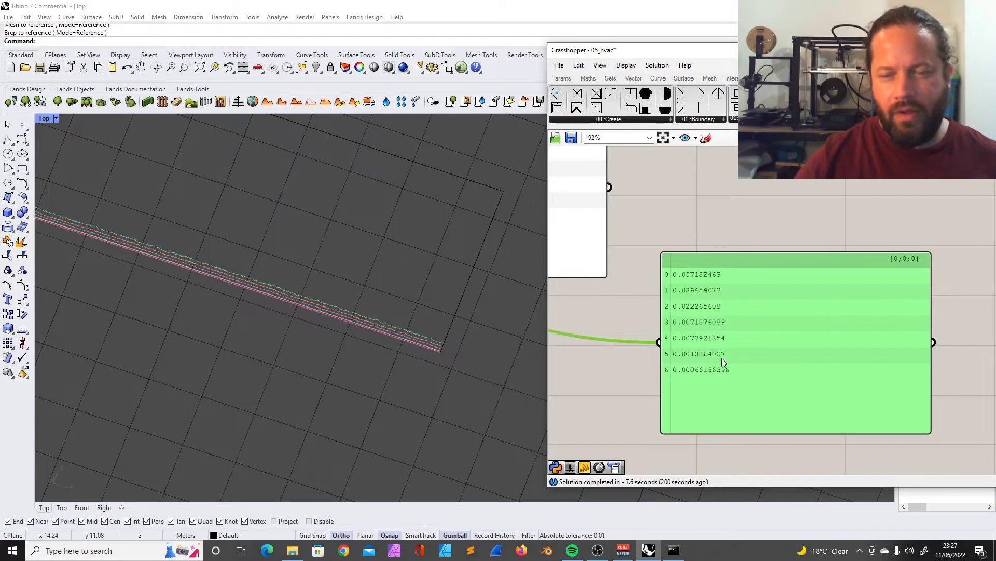
{"action": "scroll", "coordinate": [745, 321], "scroll_direction": "down", "scroll_amount": 5}
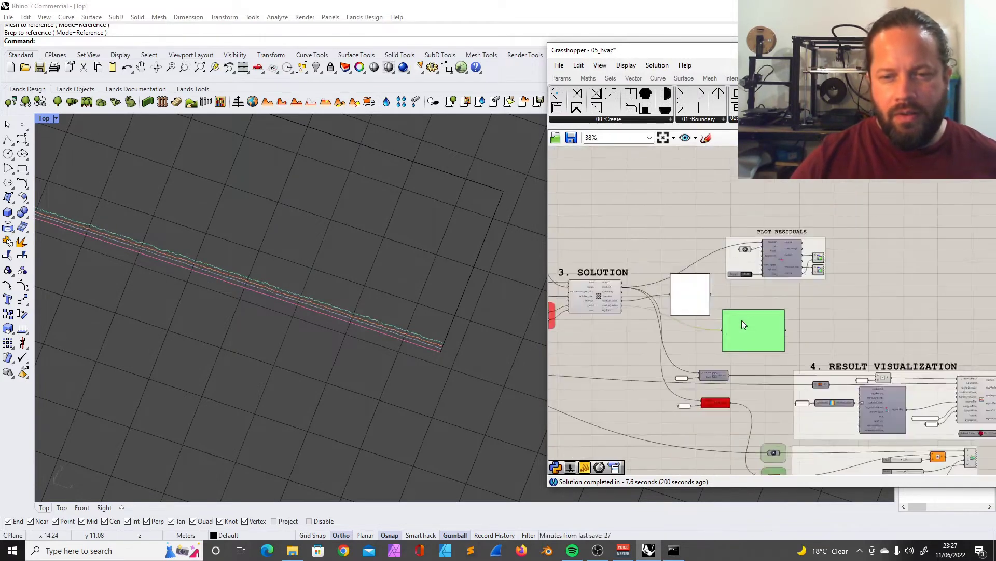
- Check the time step reported on the Solution component of the HVAC case
{"action": "scroll", "coordinate": [599, 316], "scroll_direction": "up", "scroll_amount": 2}
{"action": "scroll", "coordinate": [602, 317], "scroll_direction": "up", "scroll_amount": 3}
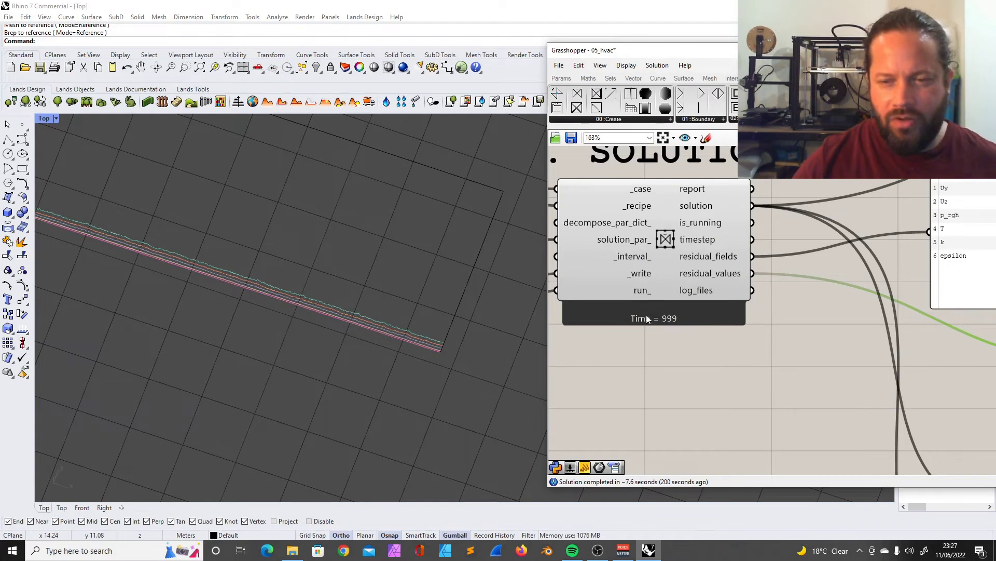
{"action": "scroll", "coordinate": [641, 326], "scroll_direction": "down", "scroll_amount": 3}
{"action": "scroll", "coordinate": [654, 326], "scroll_direction": "up", "scroll_amount": 4}
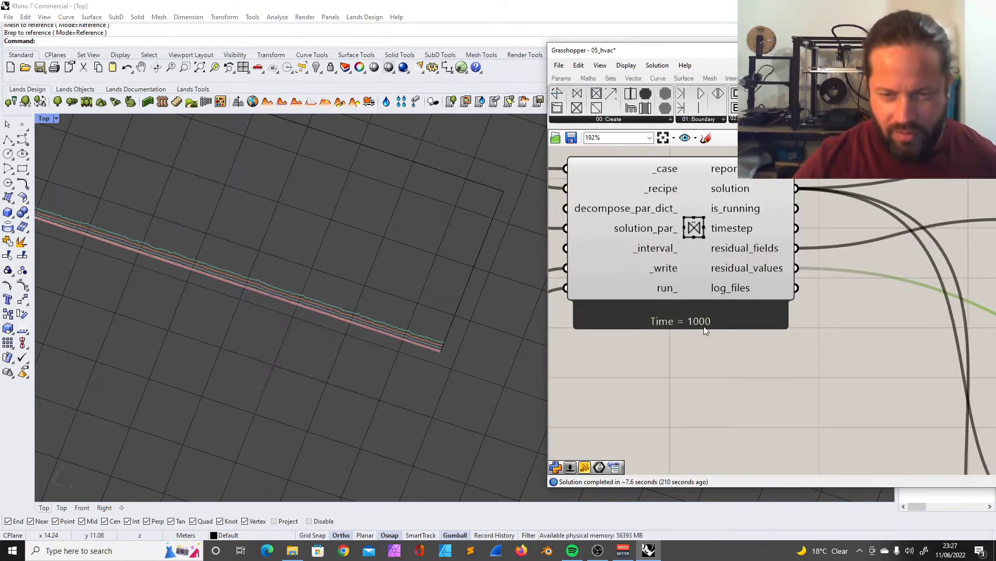
{"action": "scroll", "coordinate": [706, 361], "scroll_direction": "down", "scroll_amount": 5}
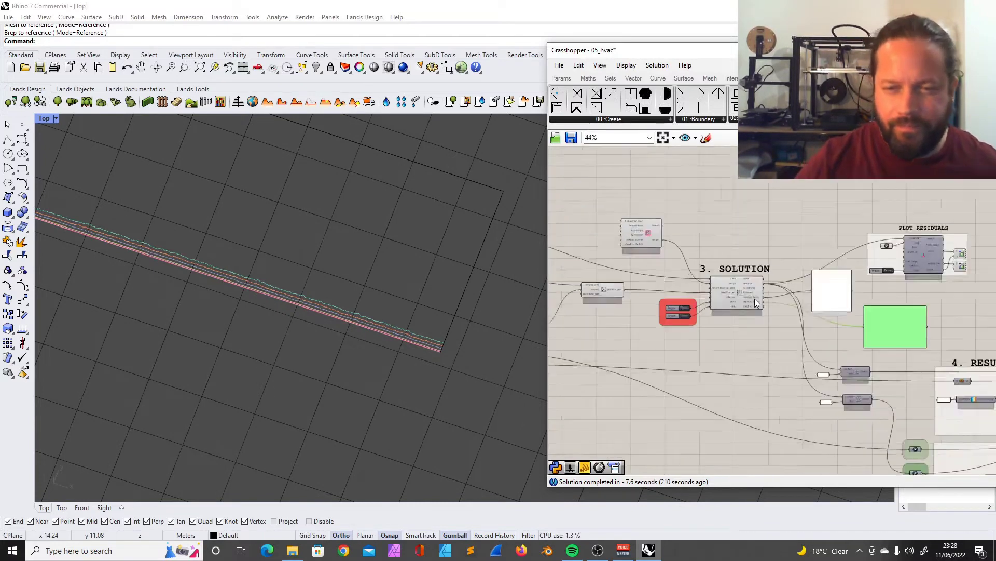
{"action": "scroll", "coordinate": [737, 311], "scroll_direction": "up", "scroll_amount": 4}
- Inspect the coloured temperature results on the HVAC room's probe planes and read the temperature legend
{"action": "scroll", "coordinate": [668, 323], "scroll_direction": "down", "scroll_amount": 5}
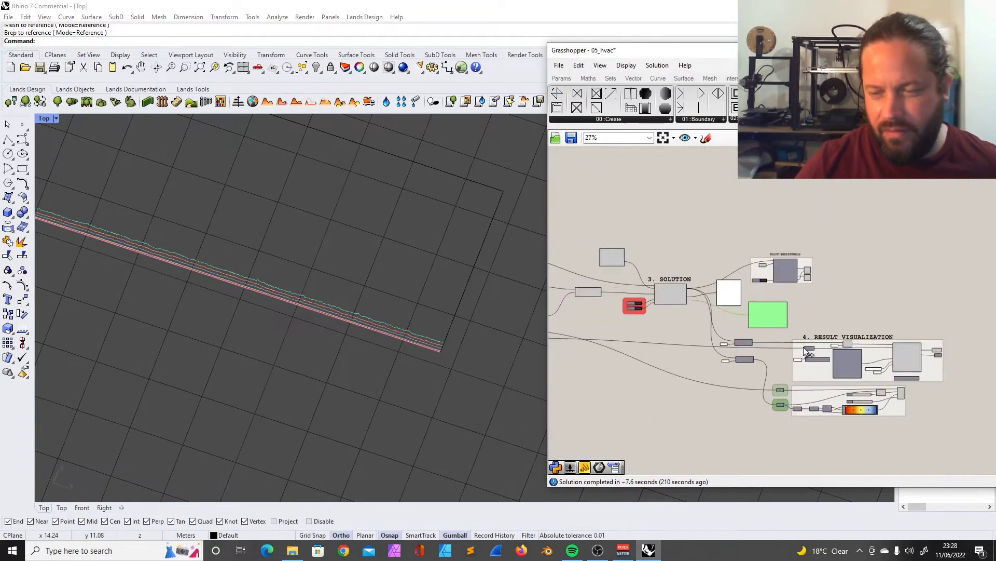
{"action": "scroll", "coordinate": [879, 374], "scroll_direction": "up", "scroll_amount": 2}
{"action": "scroll", "coordinate": [782, 339], "scroll_direction": "down", "scroll_amount": 3}
{"action": "scroll", "coordinate": [366, 222], "scroll_direction": "down", "scroll_amount": 5}
{"action": "scroll", "coordinate": [366, 222], "scroll_direction": "up", "scroll_amount": 10}
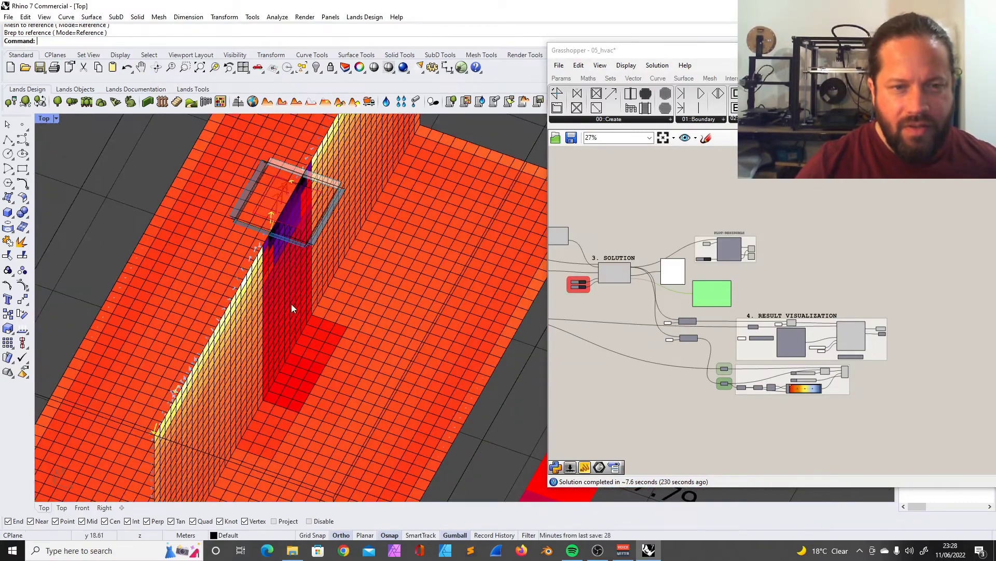
{"action": "scroll", "coordinate": [306, 317], "scroll_direction": "down", "scroll_amount": 5}
{"action": "scroll", "coordinate": [319, 324], "scroll_direction": "up", "scroll_amount": 5}
{"action": "scroll", "coordinate": [304, 312], "scroll_direction": "down", "scroll_amount": 5}
{"action": "scroll", "coordinate": [467, 319], "scroll_direction": "up", "scroll_amount": 3}
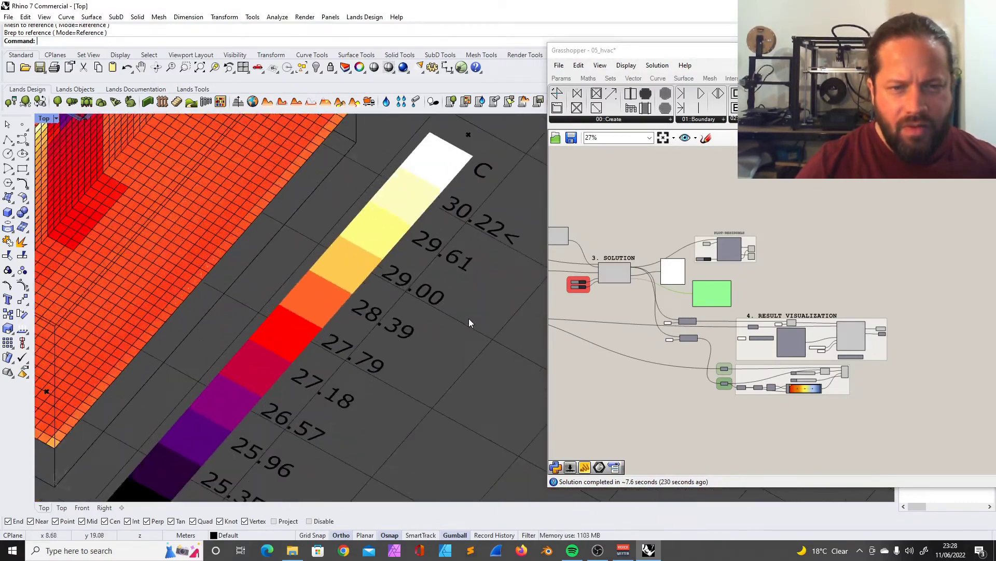
{"action": "scroll", "coordinate": [445, 270], "scroll_direction": "down", "scroll_amount": 6}
{"action": "scroll", "coordinate": [354, 336], "scroll_direction": "up", "scroll_amount": 4}
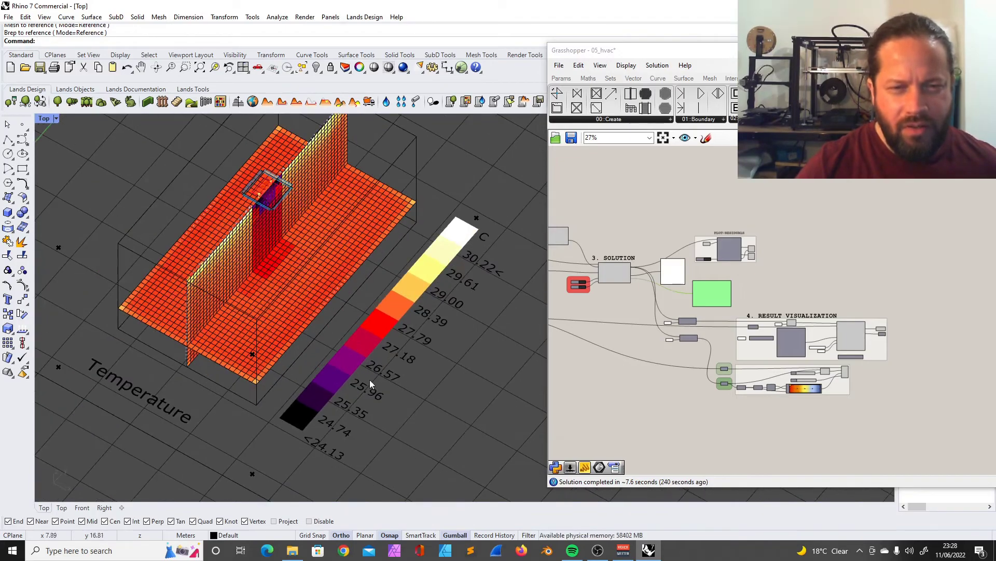
{"action": "scroll", "coordinate": [370, 379], "scroll_direction": "up", "scroll_amount": 3}
{"action": "scroll", "coordinate": [290, 320], "scroll_direction": "down", "scroll_amount": 3}
{"action": "scroll", "coordinate": [325, 235], "scroll_direction": "up", "scroll_amount": 6}
{"action": "scroll", "coordinate": [325, 235], "scroll_direction": "up", "scroll_amount": 2}
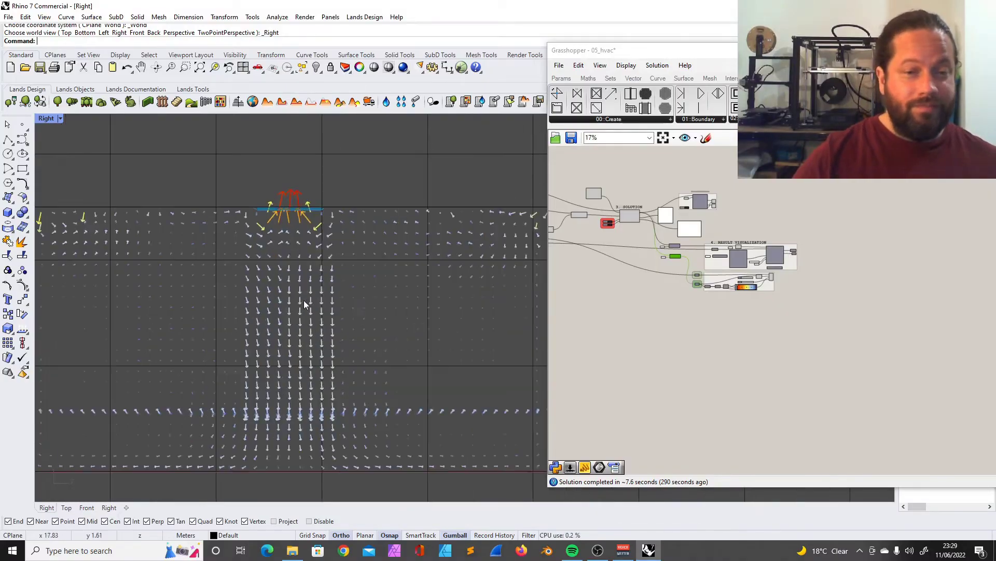
- Inspect the air velocity vectors around the HVAC inlet in the Right view and from a rotated three-dimensional view
{"action": "scroll", "coordinate": [304, 304], "scroll_direction": "up", "scroll_amount": 2}
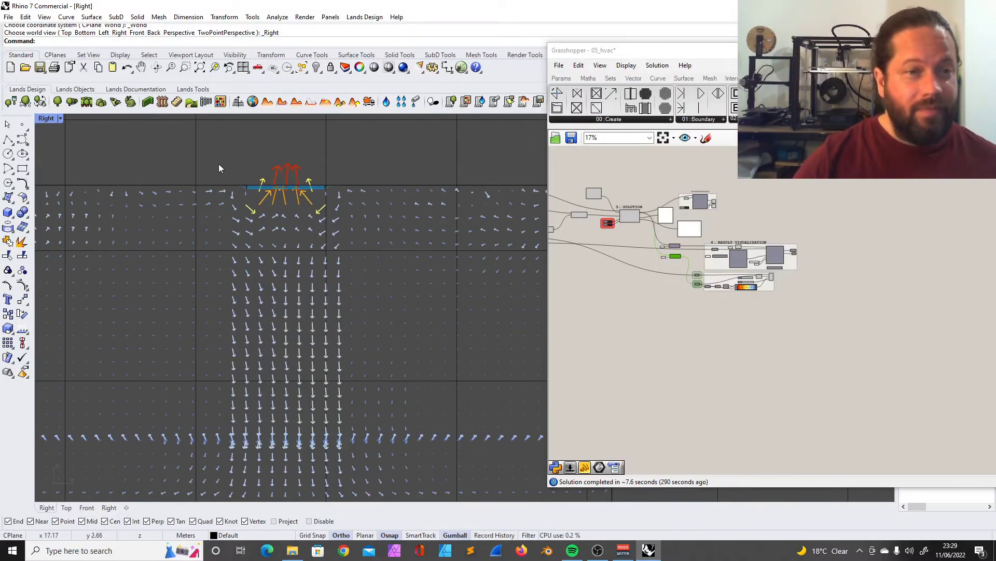
{"action": "left_click", "coordinate": [156, 67]}
{"action": "left_click_drag", "start_coordinate": [275, 213], "coordinate": [385, 283]}
{"action": "scroll", "coordinate": [378, 280], "scroll_direction": "down", "scroll_amount": 18}
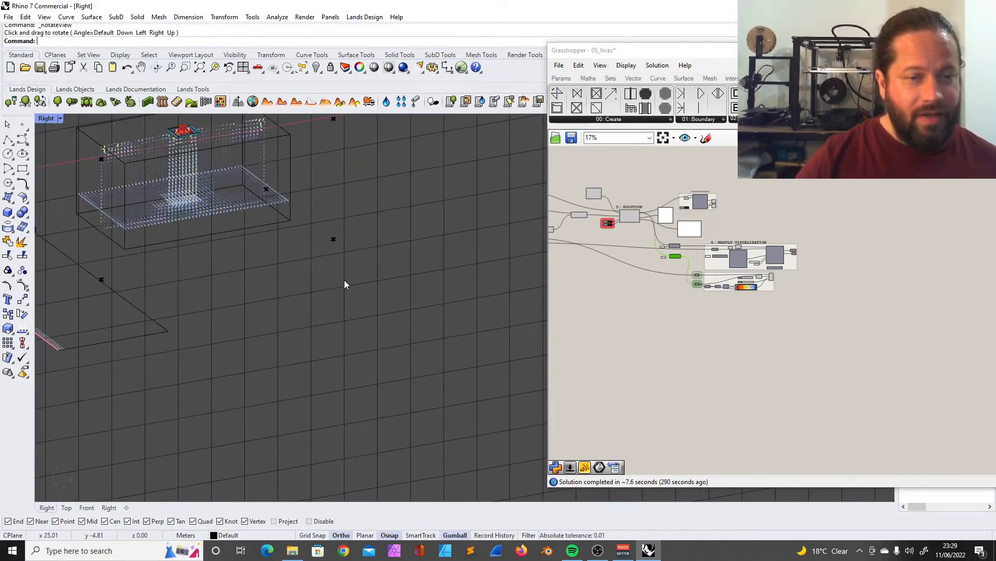
{"action": "scroll", "coordinate": [248, 194], "scroll_direction": "up", "scroll_amount": 14}
{"action": "scroll", "coordinate": [254, 204], "scroll_direction": "down", "scroll_amount": 6}
{"action": "right_click_drag", "start_coordinate": [220, 239], "coordinate": [316, 270]}
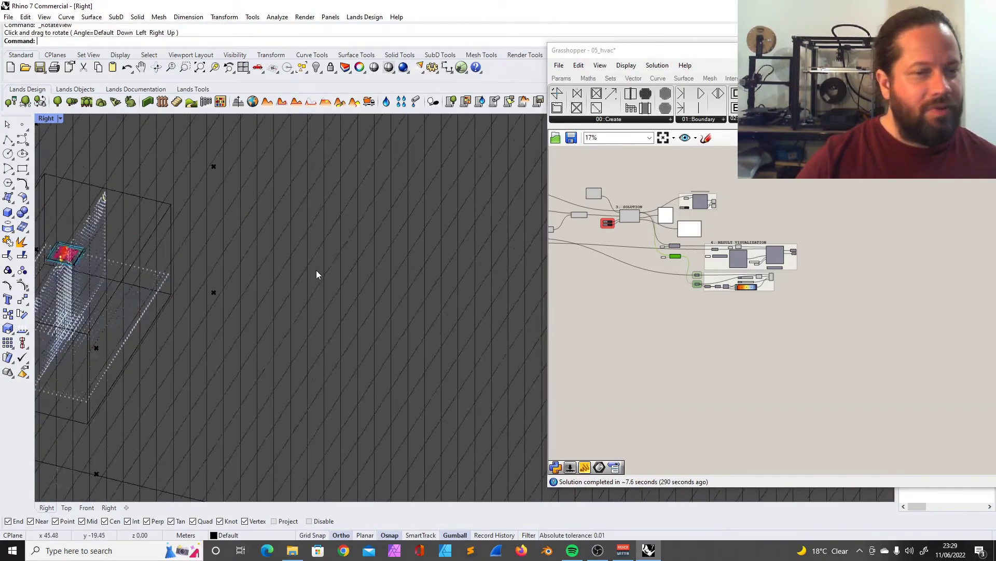
{"action": "scroll", "coordinate": [291, 286], "scroll_direction": "down", "scroll_amount": 12}
{"action": "right_click_drag", "start_coordinate": [262, 296], "coordinate": [226, 271]}
{"action": "scroll", "coordinate": [259, 270], "scroll_direction": "up", "scroll_amount": 12}
{"action": "scroll", "coordinate": [258, 269], "scroll_direction": "up", "scroll_amount": 2}
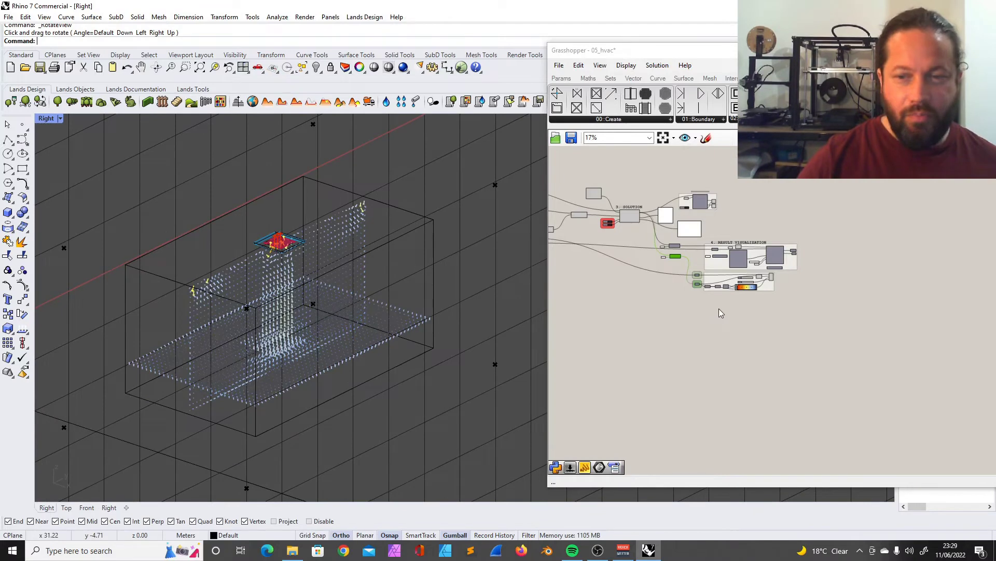
- Reposition the Grasshopper window over the viewport and bring the whole HVAC definition into view
{"action": "left_click_drag", "start_coordinate": [851, 50], "coordinate": [760, 31]}
{"action": "scroll", "coordinate": [772, 269], "scroll_direction": "down", "scroll_amount": 5}
{"action": "scroll", "coordinate": [542, 231], "scroll_direction": "up", "scroll_amount": 5}
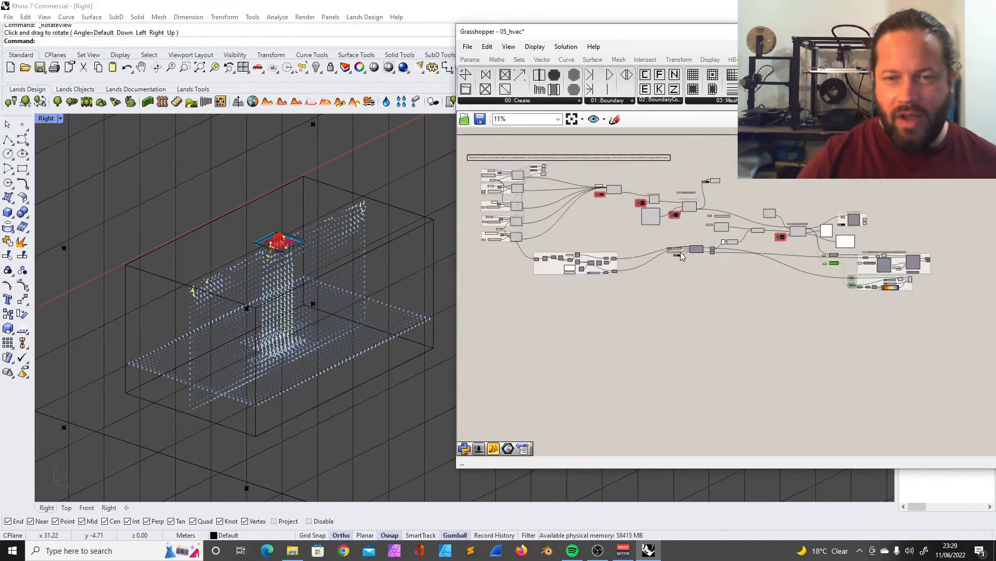
{"action": "left_click_drag", "start_coordinate": [697, 30], "coordinate": [587, 31]}
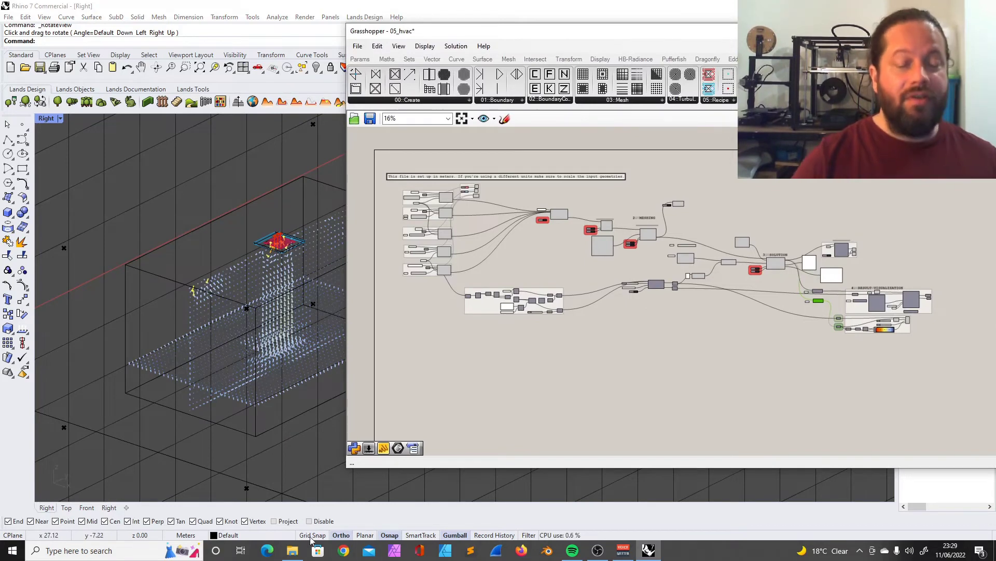